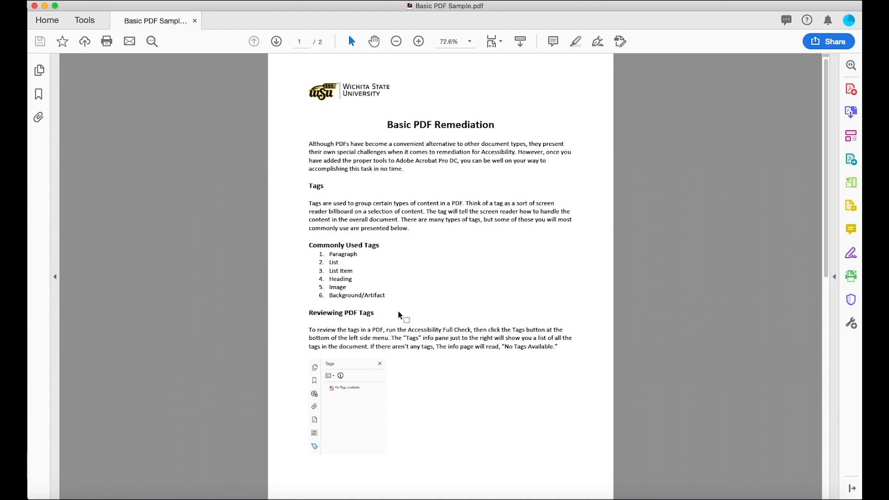
# Step: Look through both pages of the sample PDF, from the title and lists to the table on page 2
pyautogui.scroll(-3, 344, 349)
pyautogui.scroll(1, 335, 335)
pyautogui.scroll(-2, 419, 323)
pyautogui.scroll(-10, 419, 322)
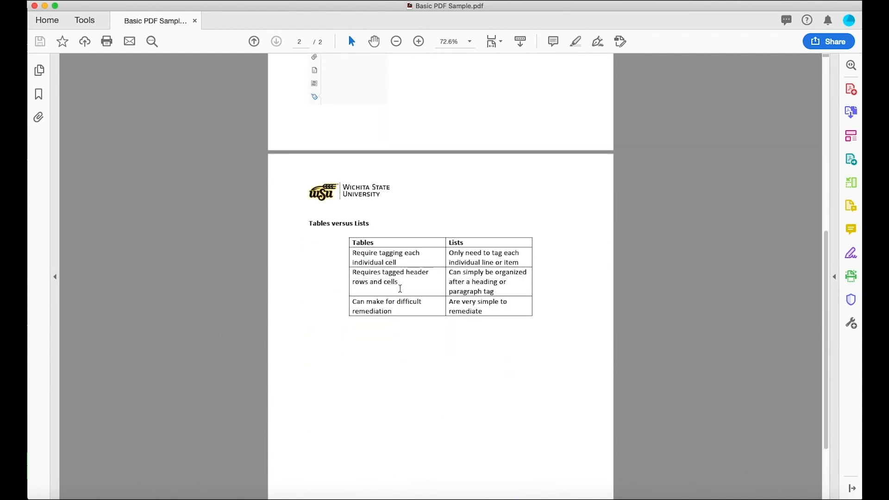
pyautogui.scroll(3, 400, 288)
pyautogui.scroll(8, 400, 292)
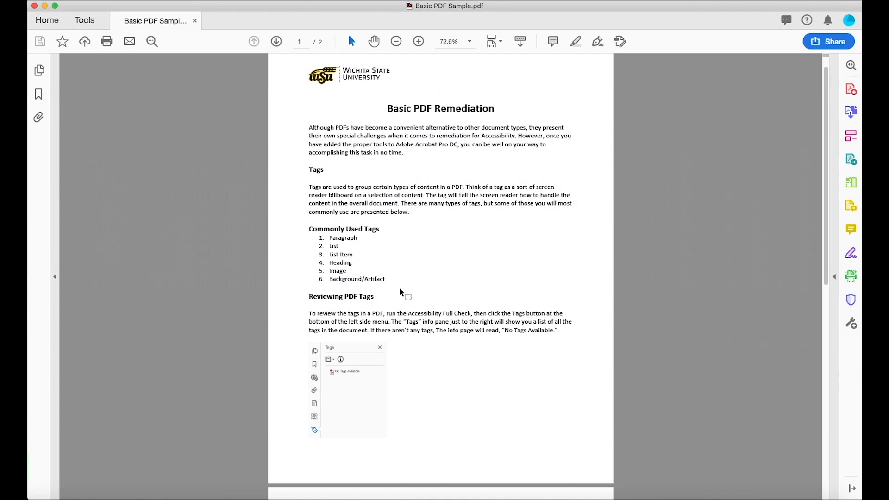
pyautogui.scroll(1, 400, 289)
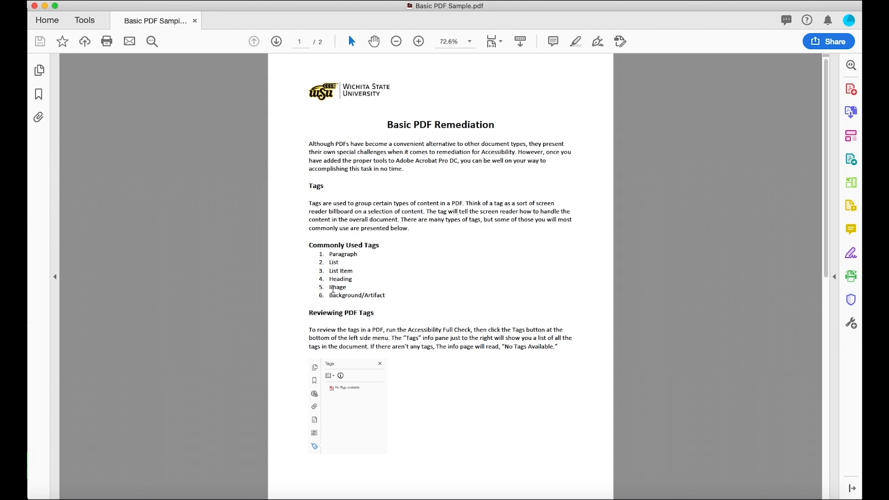
# Step: Add the Accessibility, Action Wizard and Prepare Form tools to the tool shortcuts and return to Basic PDF Sample.pdf
pyautogui.click(835, 277)
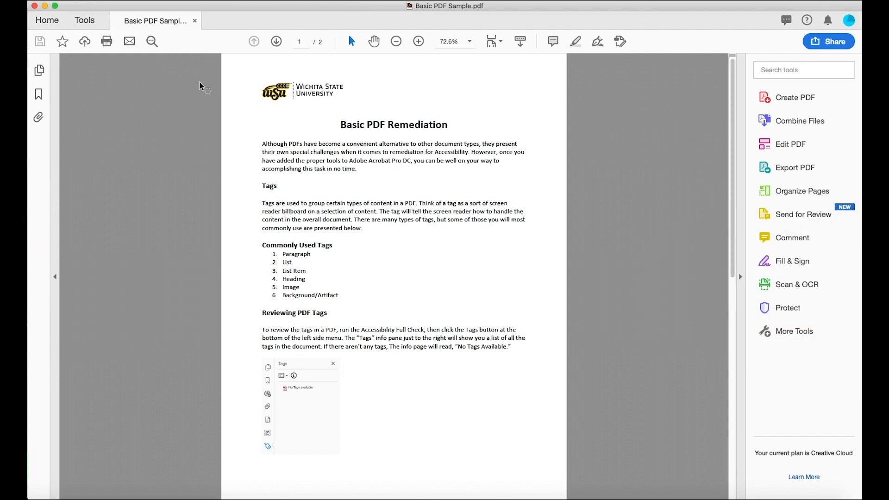
pyautogui.click(82, 23)
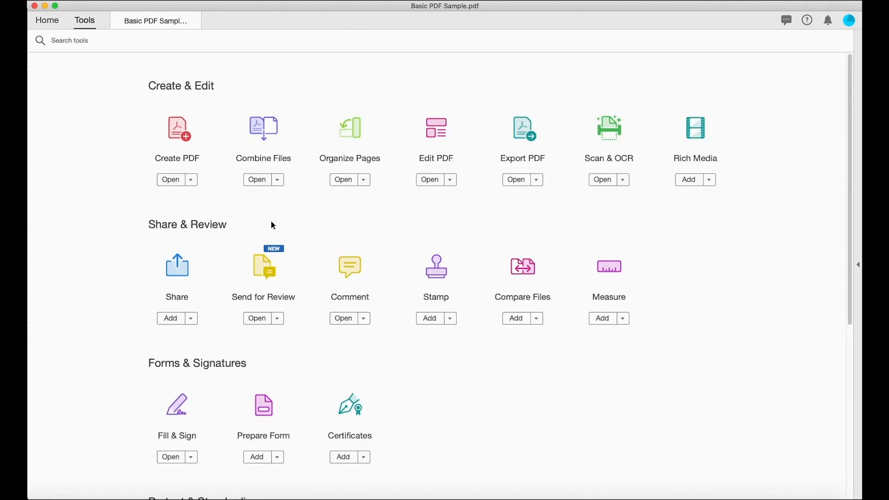
pyautogui.scroll(-3, 276, 225)
pyautogui.scroll(-10, 276, 225)
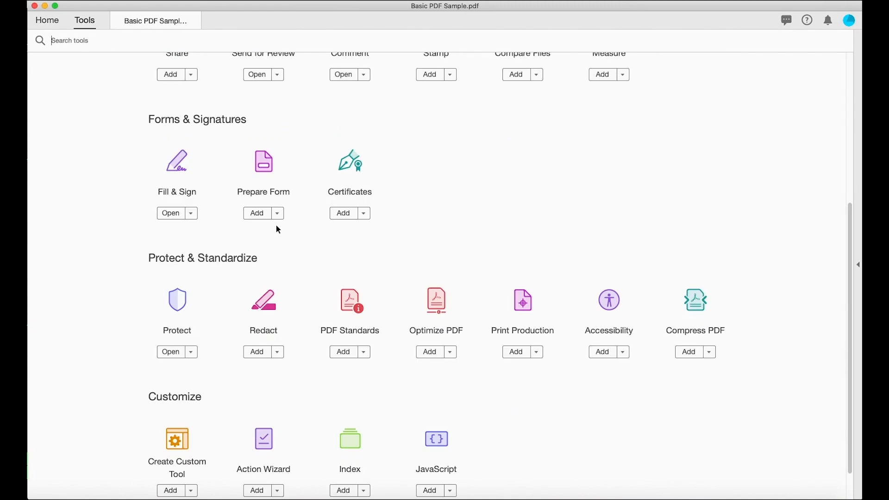
pyautogui.scroll(12, 277, 229)
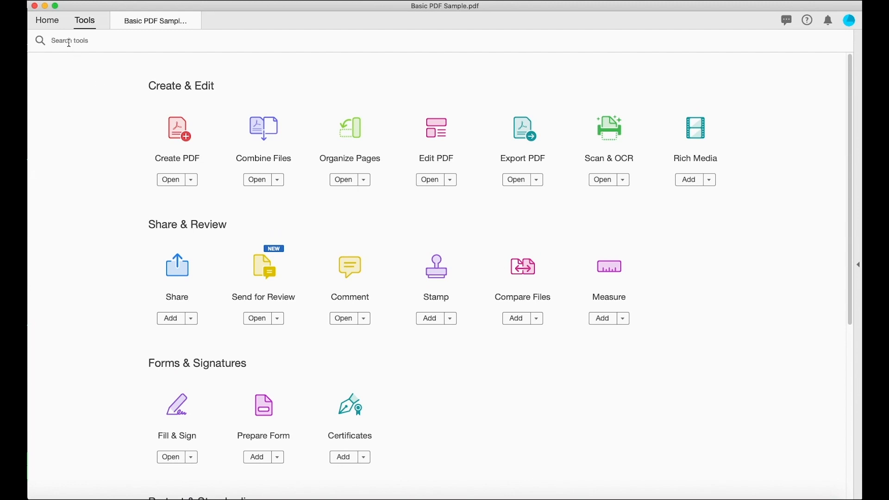
pyautogui.write('ad')
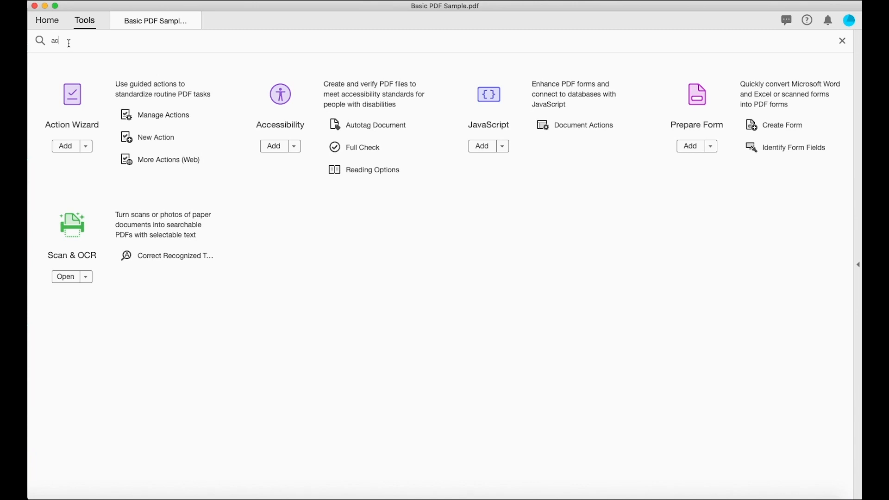
pyautogui.click(281, 148)
pyautogui.click(151, 21)
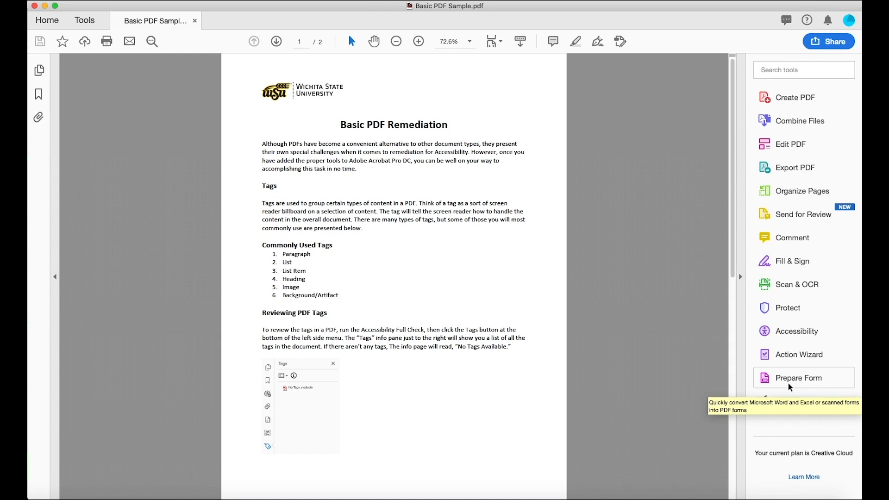
# Step: Run the full accessibility check on all pages of the document, keeping the preset report and checking options
pyautogui.click(793, 337)
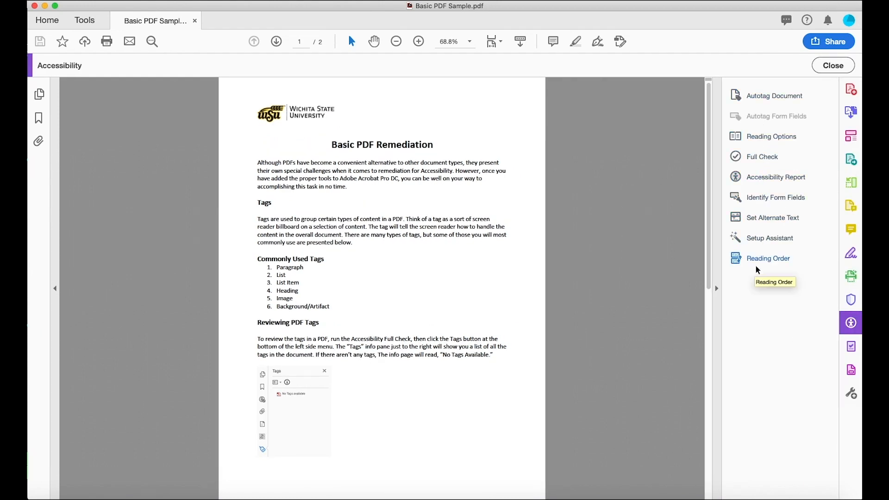
pyautogui.click(759, 160)
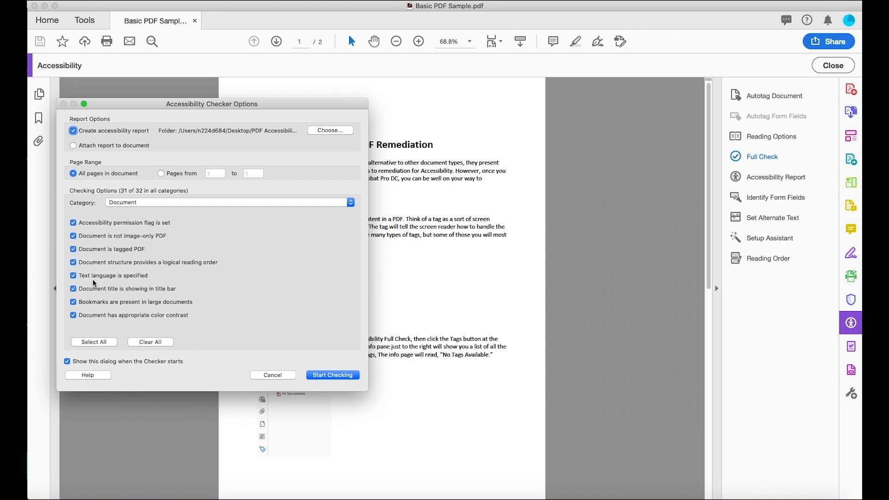
pyautogui.click(333, 375)
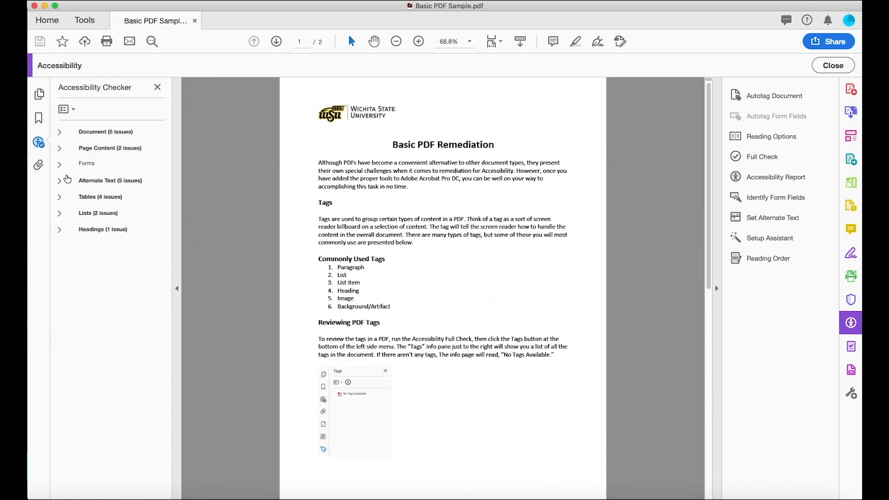
# Step: Review the Document and Page Content results of the accessibility check
pyautogui.click(61, 133)
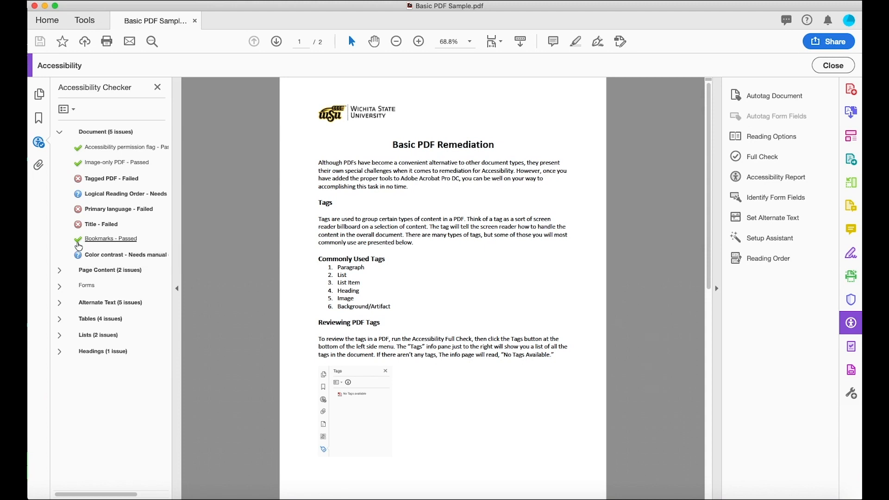
pyautogui.click(60, 273)
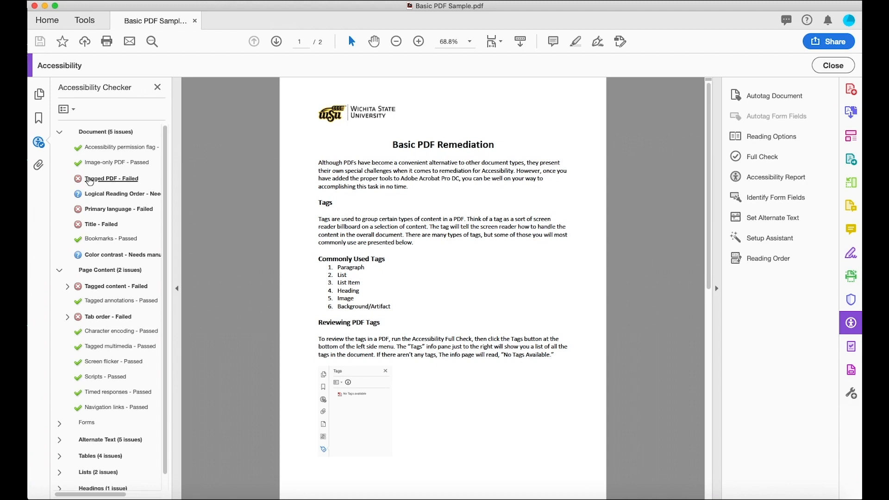
pyautogui.scroll(-1, 99, 284)
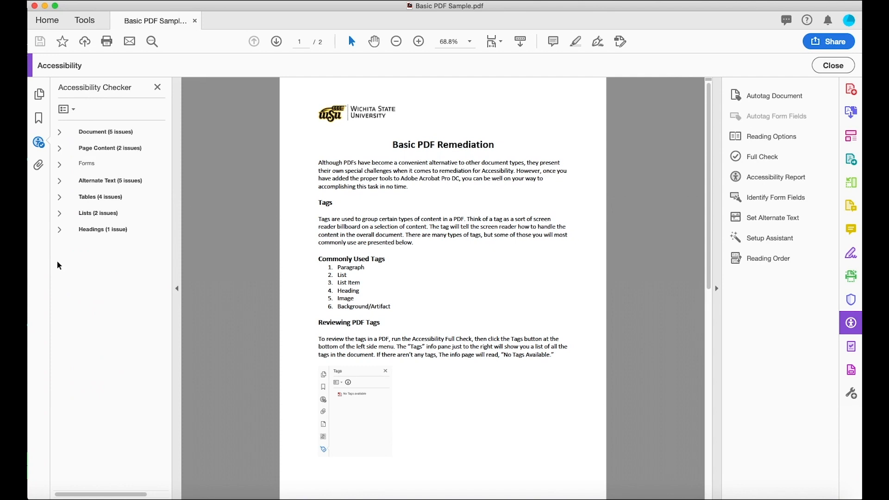
# Step: Show the Content, Order and Tags panes in the navigation area alongside the Accessibility Checker
pyautogui.rightClick(38, 230)
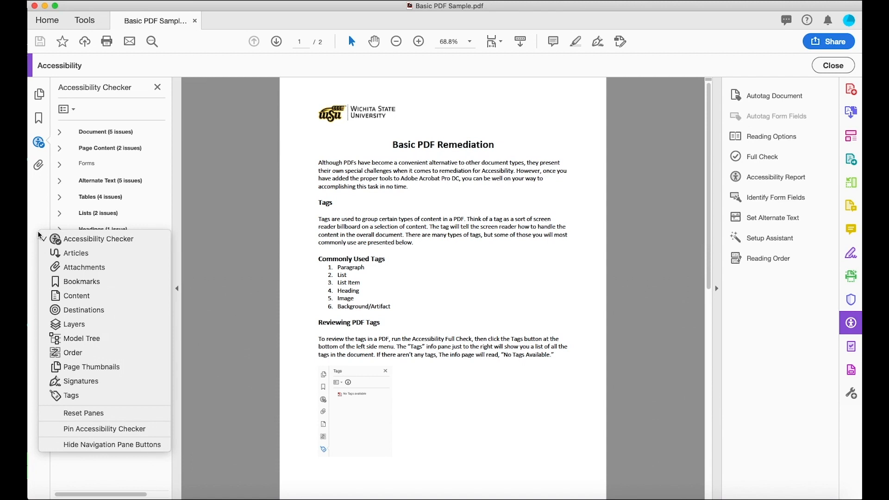
pyautogui.click(74, 294)
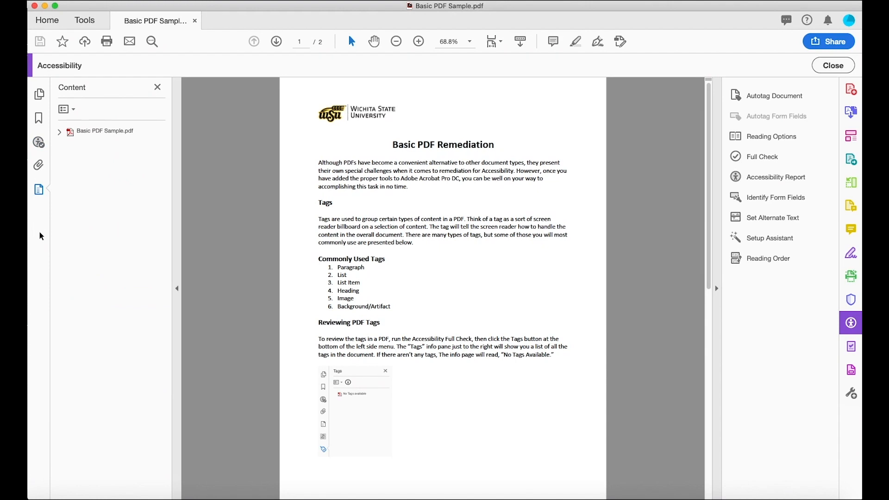
pyautogui.rightClick(40, 226)
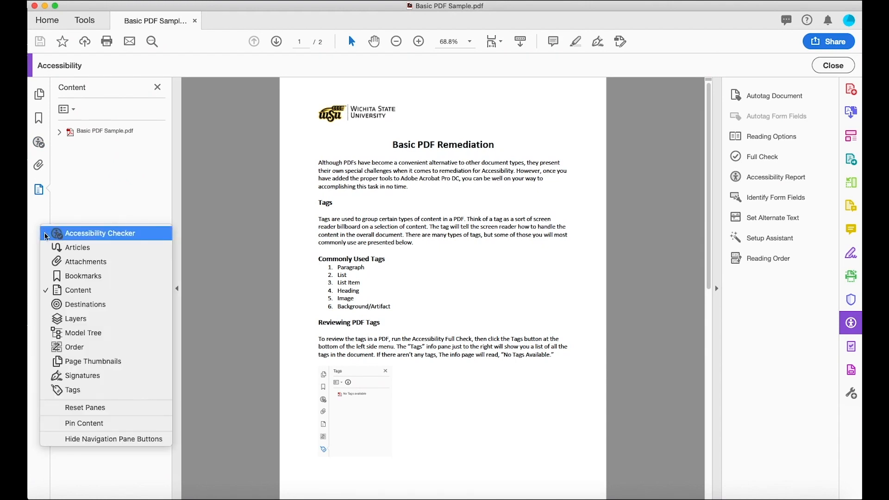
pyautogui.click(74, 346)
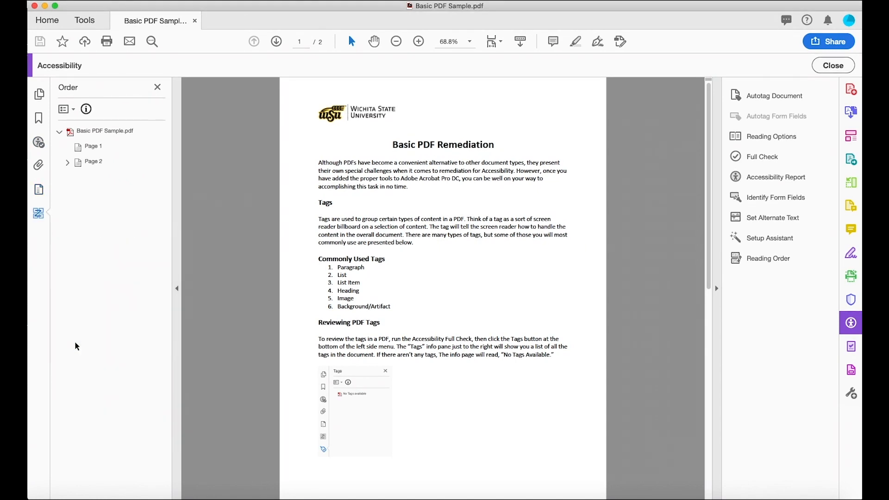
pyautogui.rightClick(34, 238)
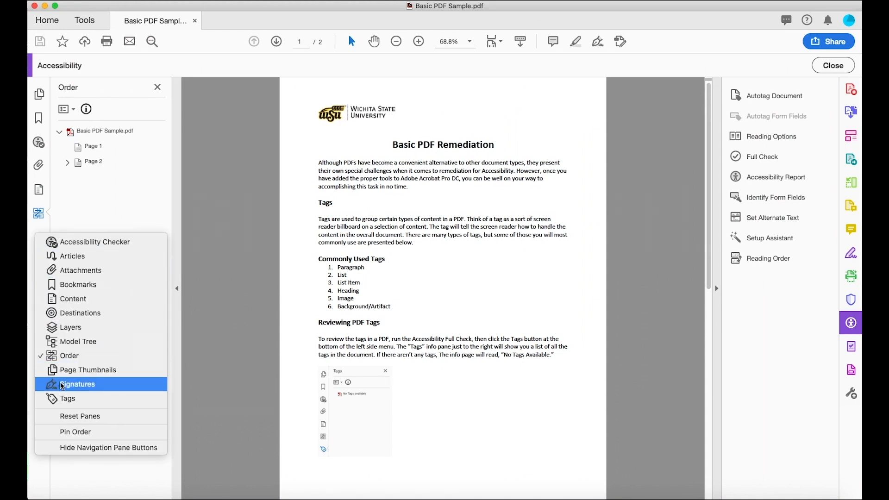
pyautogui.click(65, 398)
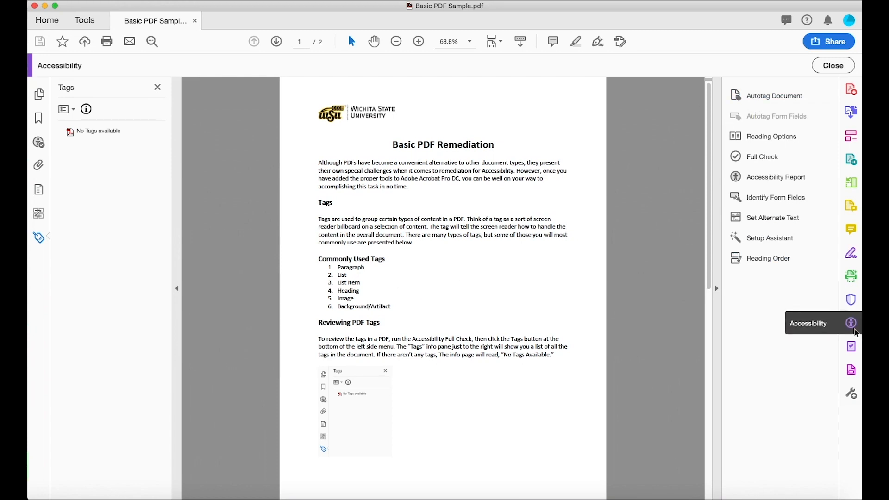
# Step: Autotag the document and read through the generated tagging report, including its hints for repair
pyautogui.click(762, 96)
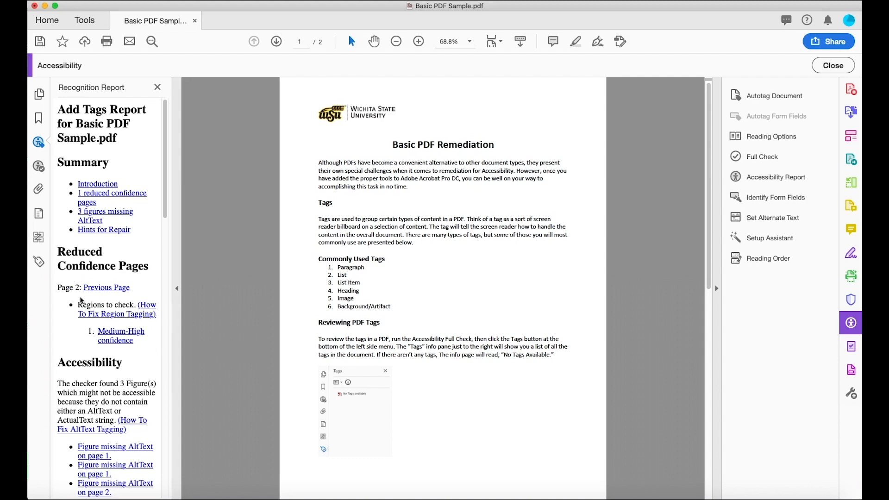
pyautogui.scroll(-15, 91, 320)
pyautogui.scroll(-5, 95, 327)
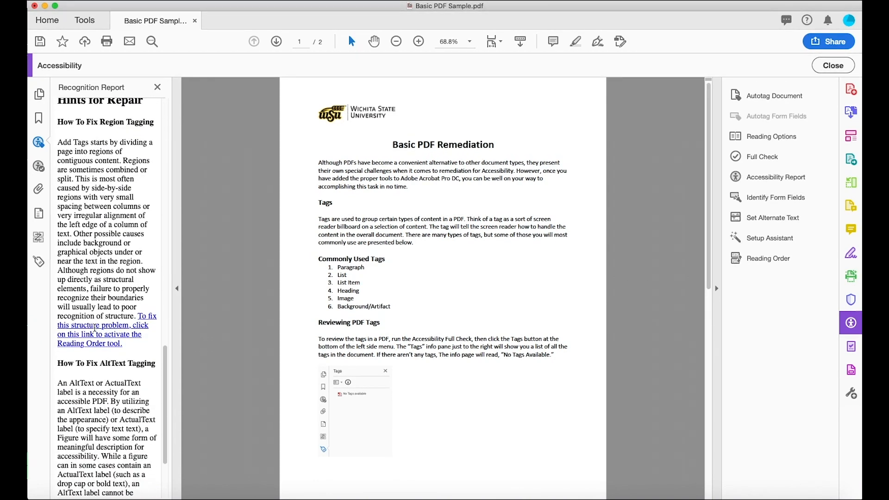
pyautogui.scroll(20, 94, 328)
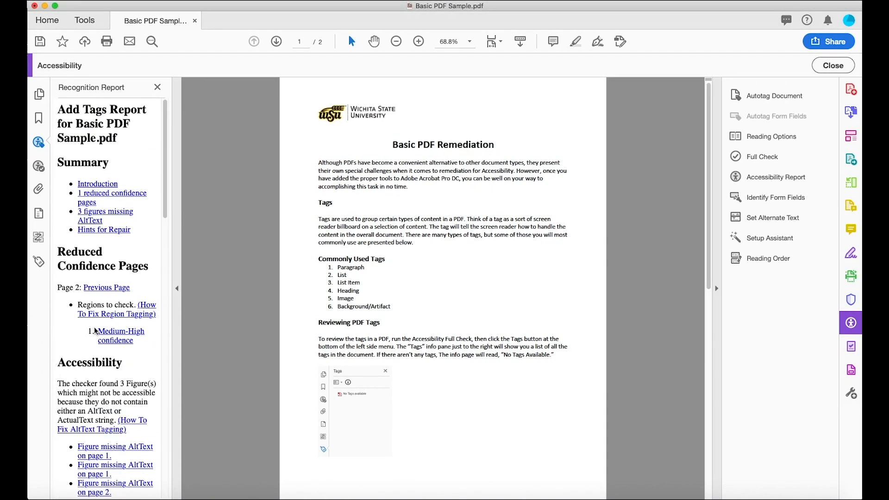
# Step: Display the document's tag tree and expand the root, the Figure tag and the Part tag
pyautogui.click(40, 263)
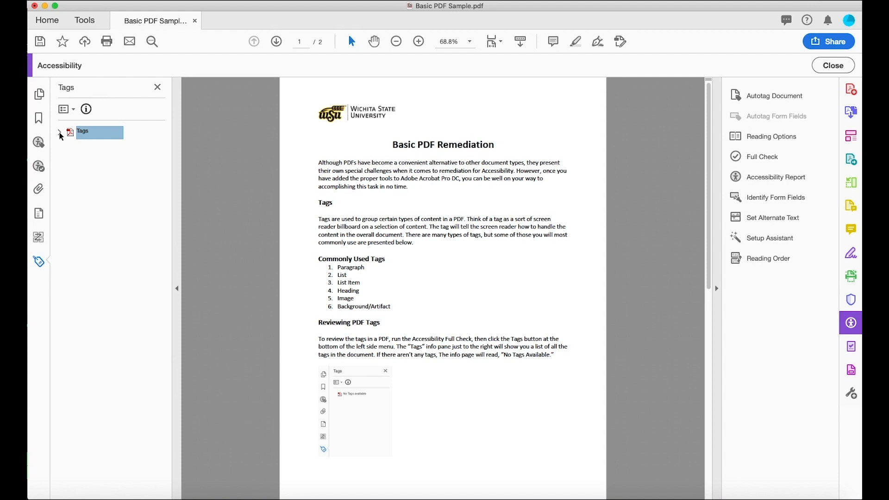
pyautogui.click(59, 131)
pyautogui.click(67, 147)
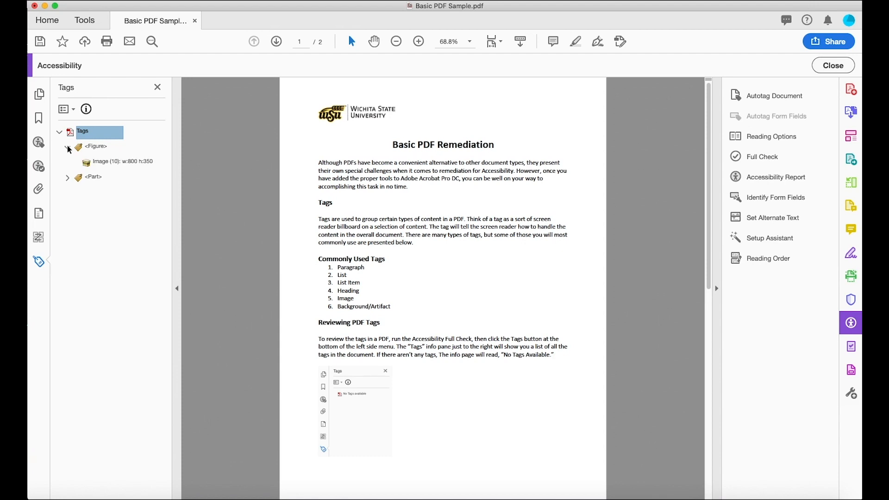
pyautogui.click(67, 178)
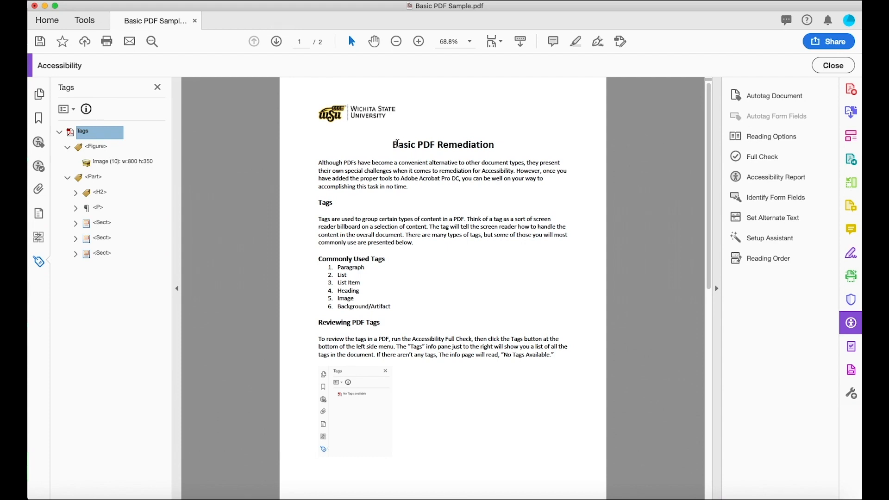
# Step: Highlight the Figure tag and its nested image in turn to see which page content they cover
pyautogui.click(94, 149)
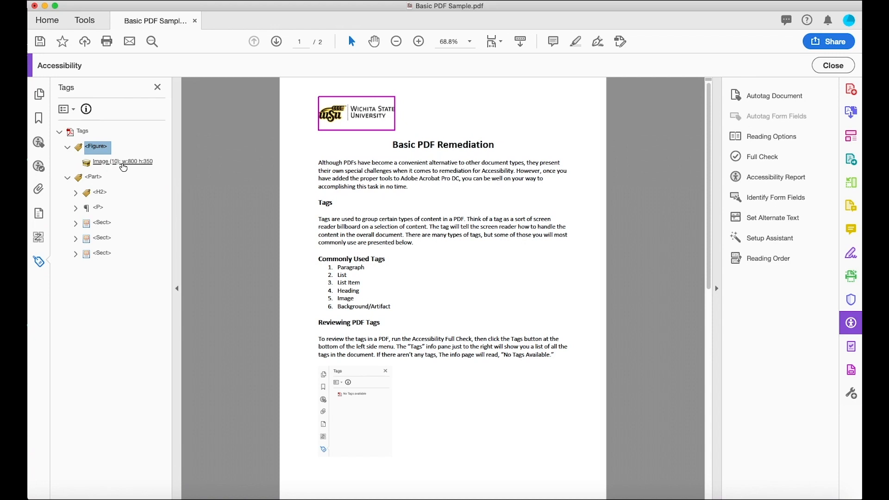
pyautogui.click(89, 162)
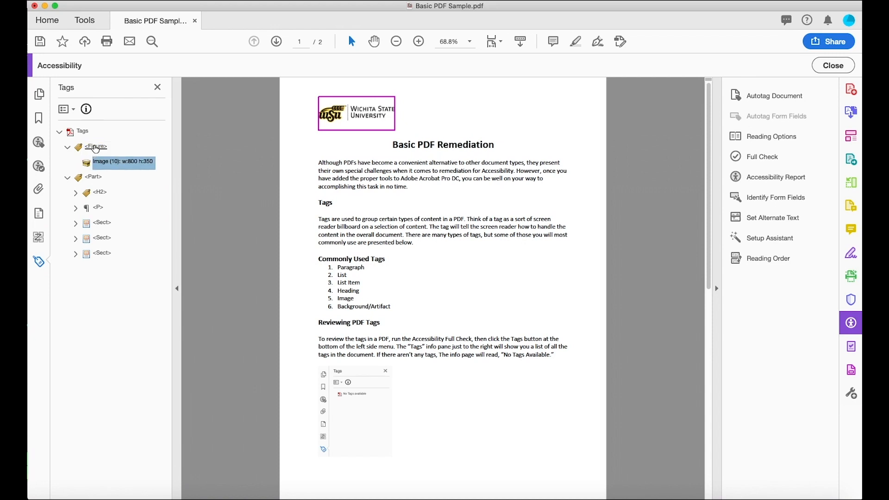
pyautogui.click(95, 147)
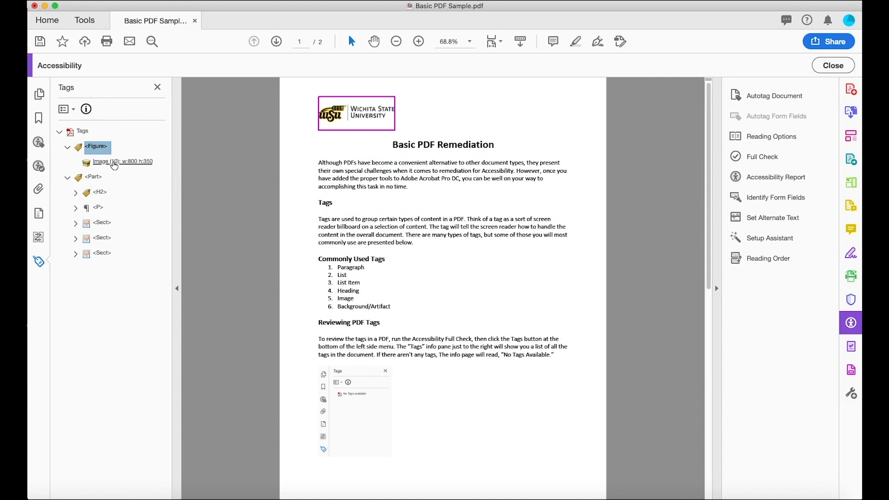
pyautogui.click(119, 161)
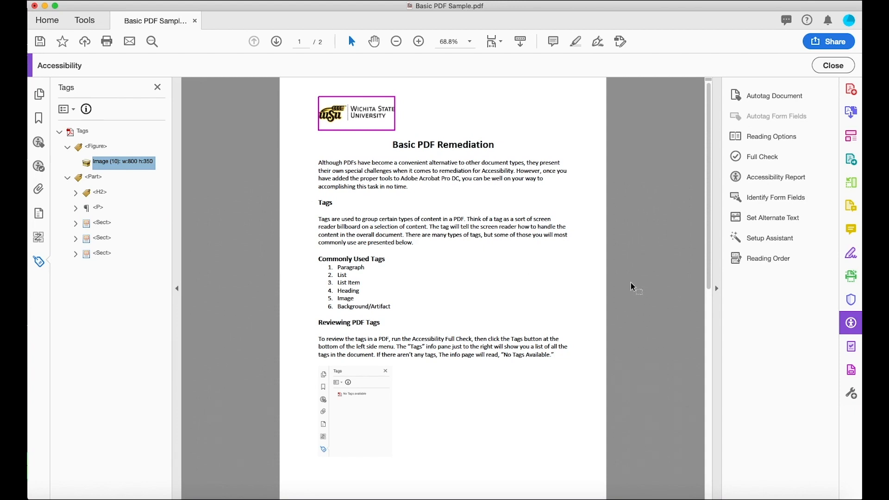
# Step: Use Reading Order to mark the university logo at the top of page 1 as Background/Artifact, and close the tool
pyautogui.click(763, 258)
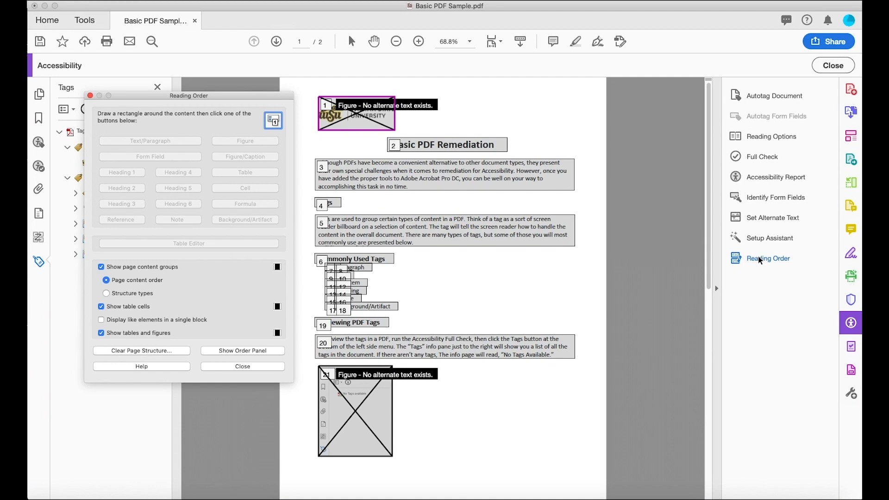
pyautogui.moveTo(200, 102); pyautogui.dragTo(730, 98)
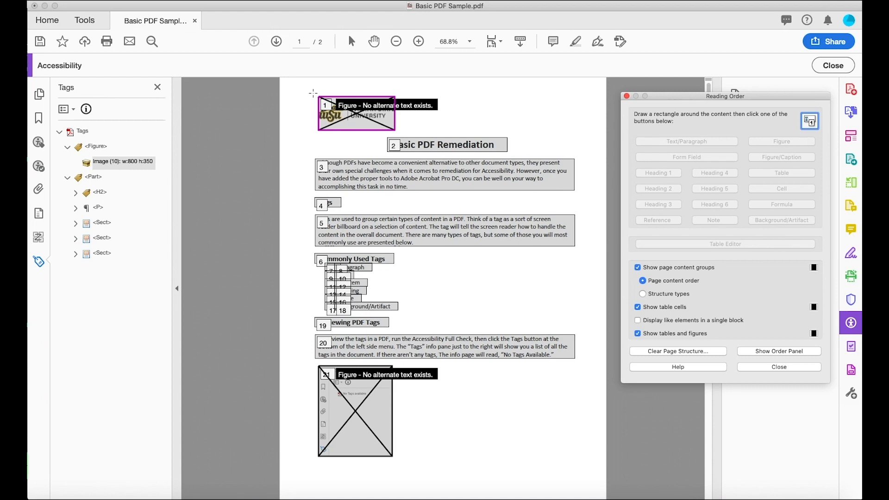
pyautogui.moveTo(312, 92)
pyautogui.mouseDown()
pyautogui.moveTo(355, 124)
pyautogui.moveTo(404, 137)
pyautogui.mouseUp()
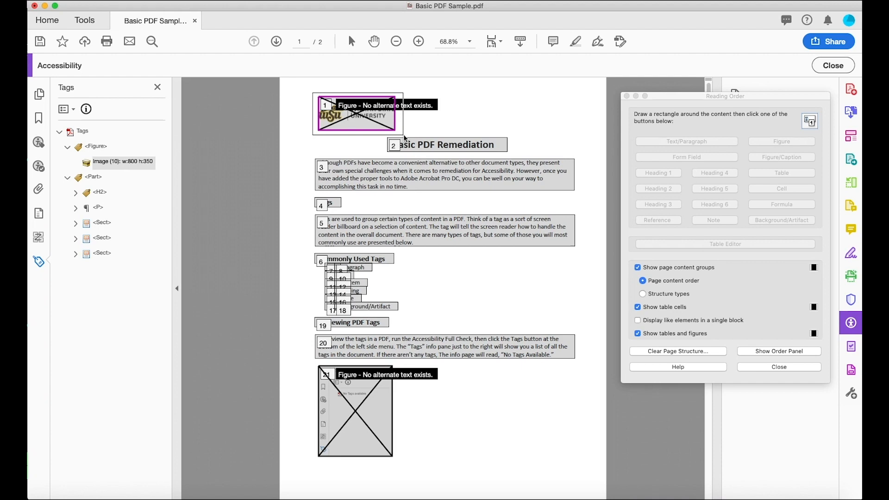
pyautogui.moveTo(404, 136); pyautogui.dragTo(404, 136)
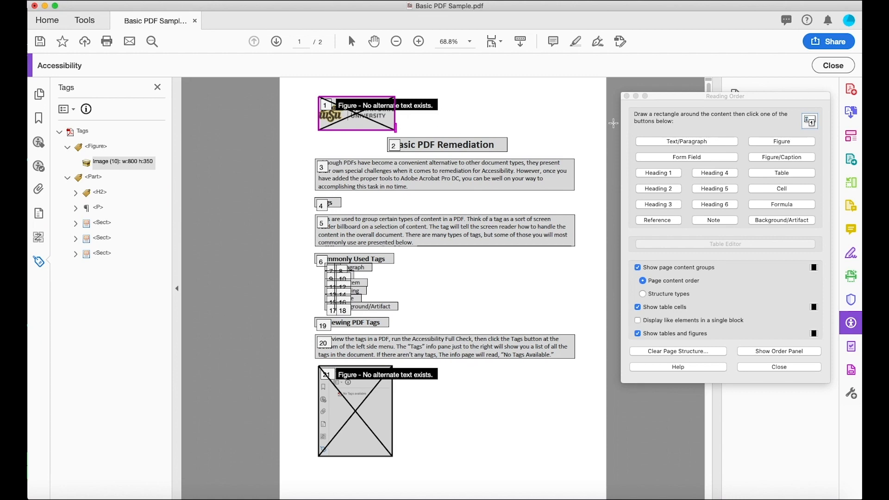
pyautogui.click(772, 221)
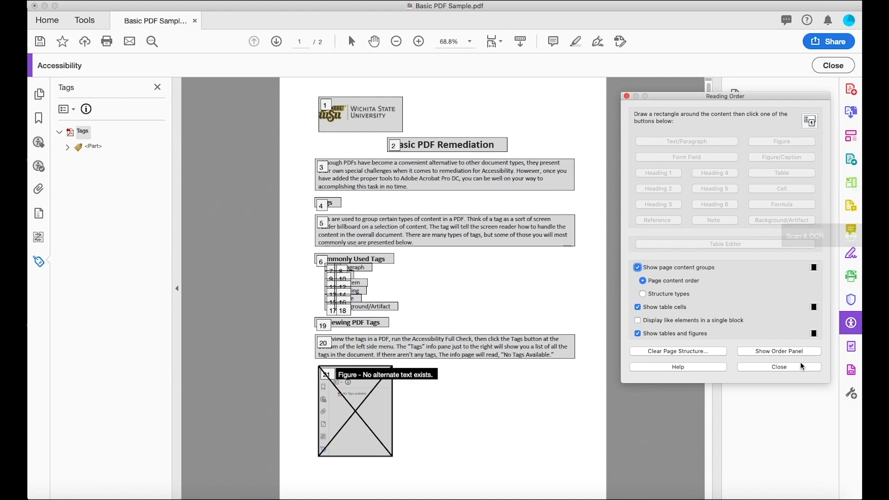
pyautogui.click(789, 370)
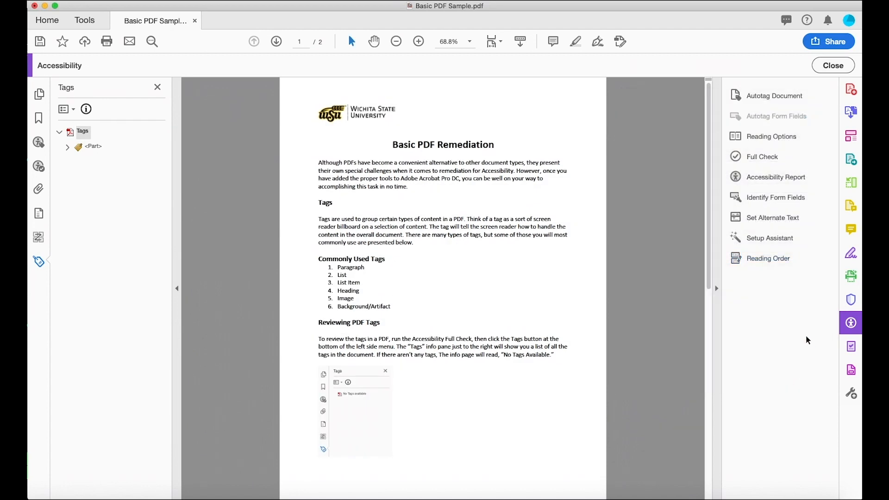
# Step: Move all tags nested in the Part tag up to the root level and delete the emptied Part tag
pyautogui.click(68, 148)
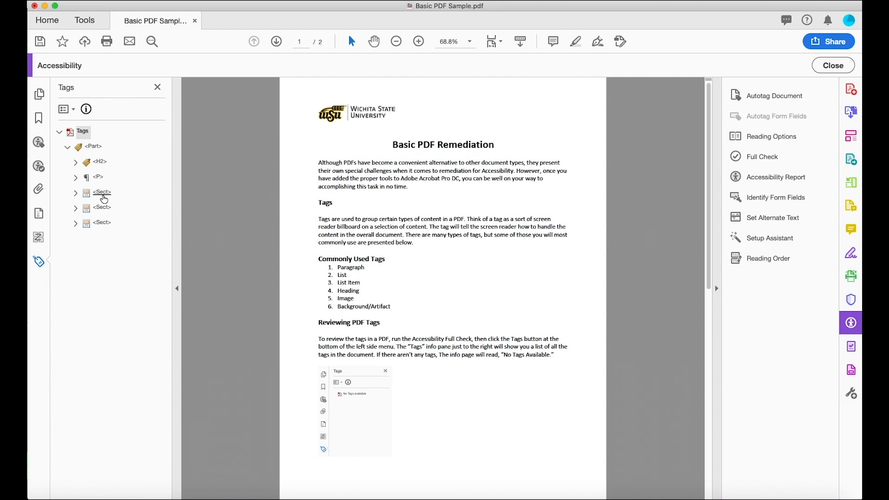
pyautogui.click(101, 162)
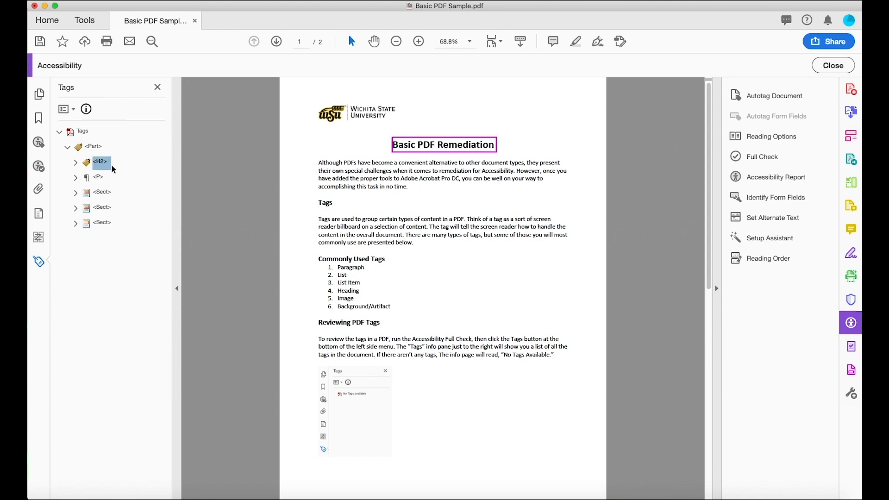
pyautogui.keyDown('shift'); pyautogui.click(103, 223); pyautogui.keyUp('shift')
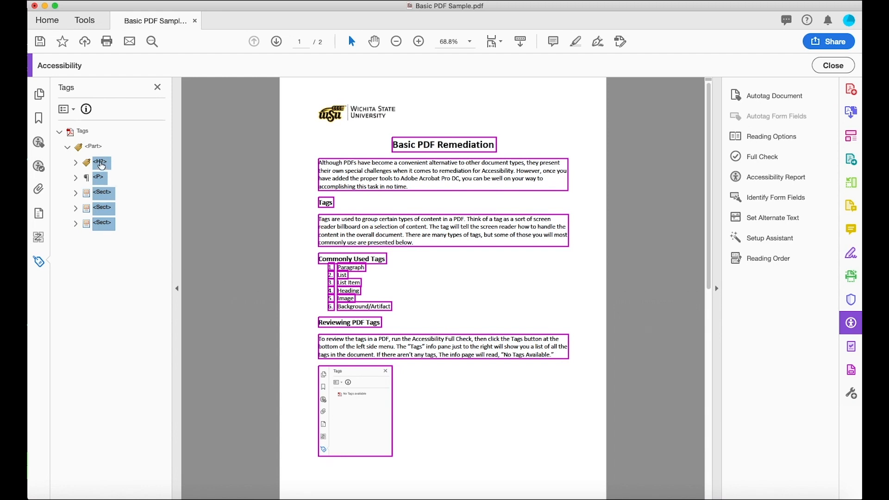
pyautogui.moveTo(100, 162); pyautogui.dragTo(86, 139)
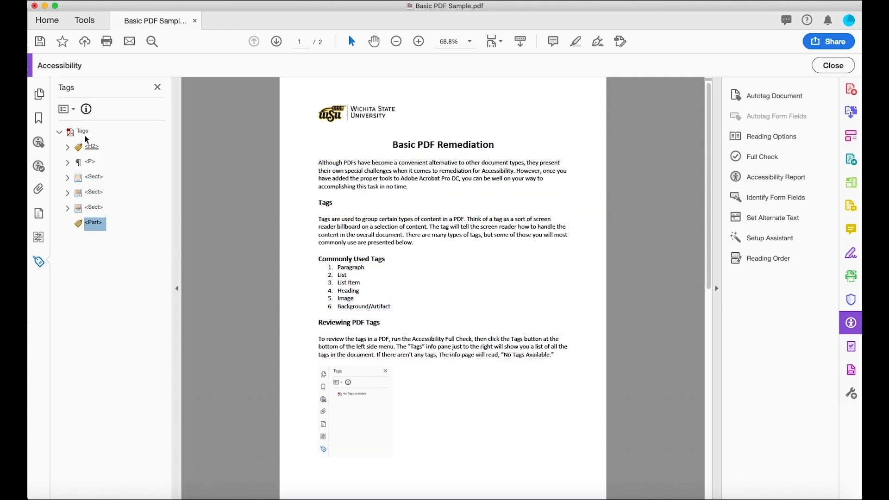
pyautogui.rightClick(95, 228)
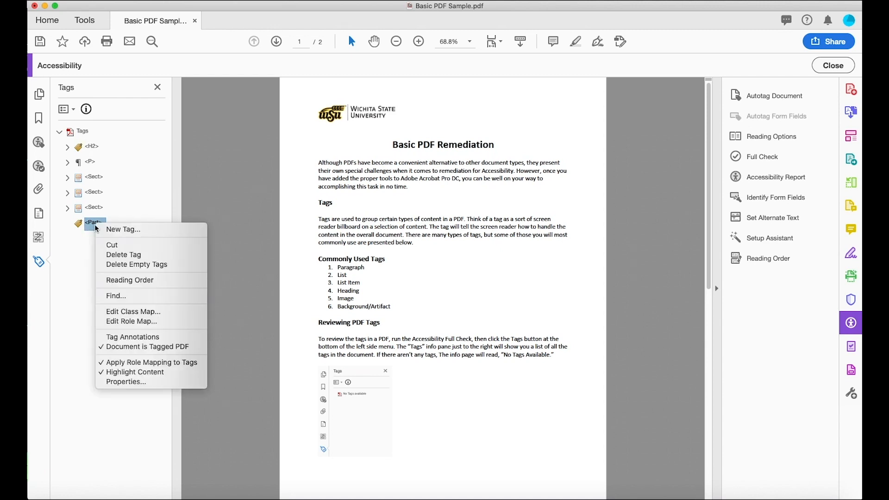
pyautogui.click(115, 255)
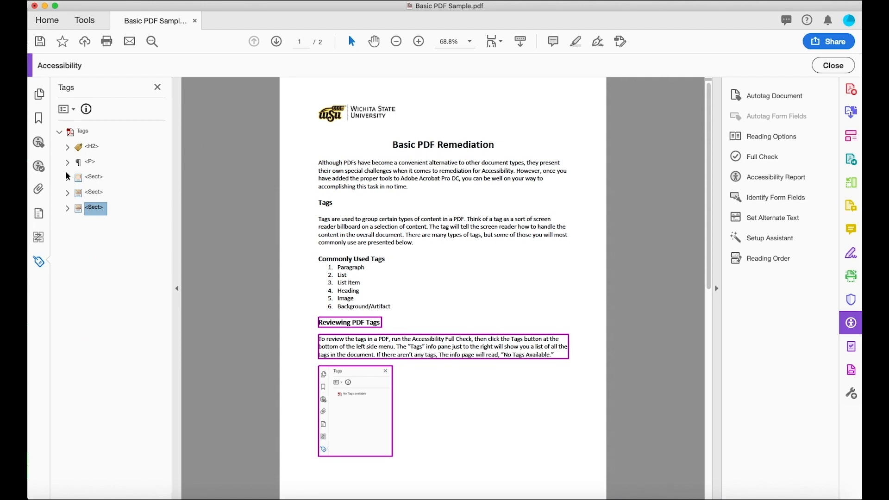
# Step: Change the type of the "Basic PDF Remediation" title's tag to Heading Level 1 in its properties
pyautogui.click(68, 147)
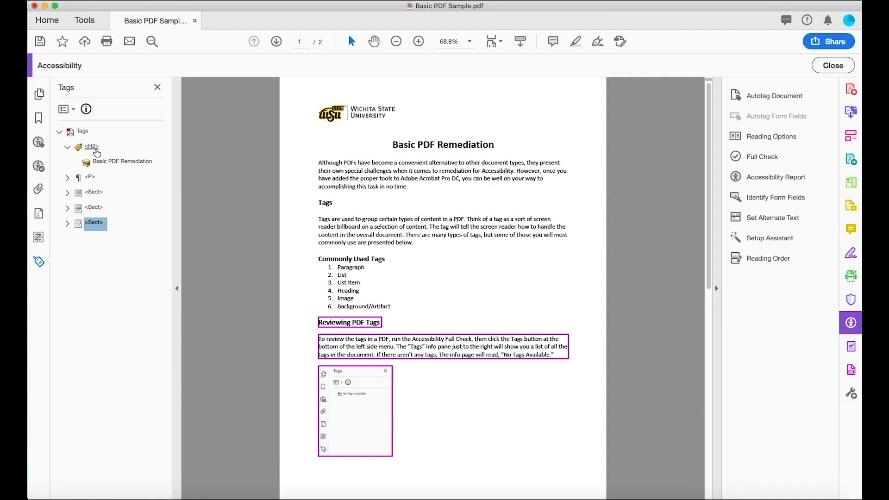
pyautogui.click(94, 147)
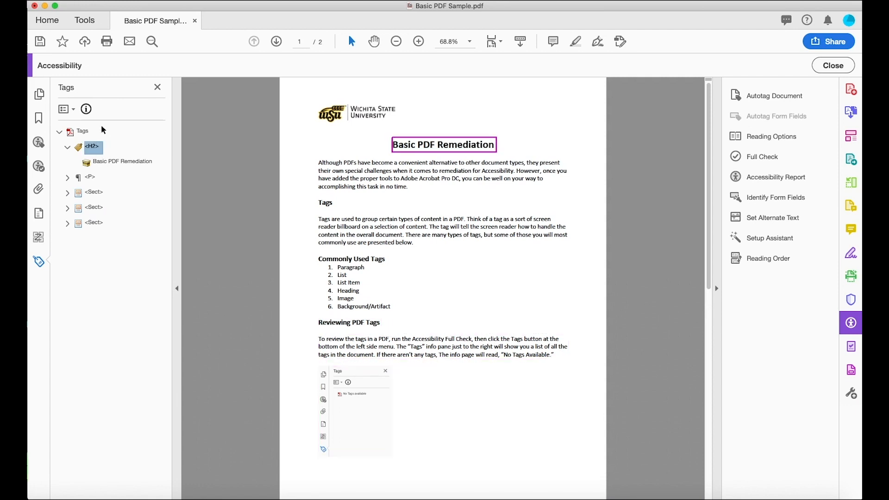
pyautogui.click(129, 164)
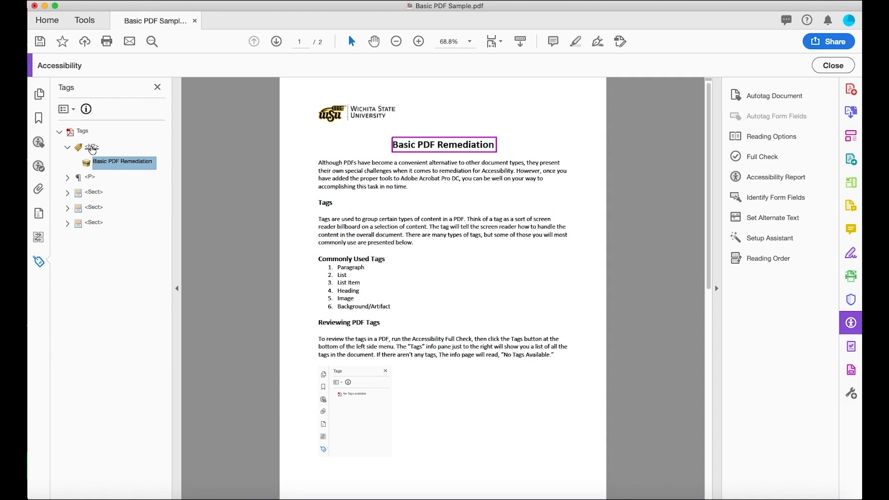
pyautogui.rightClick(93, 148)
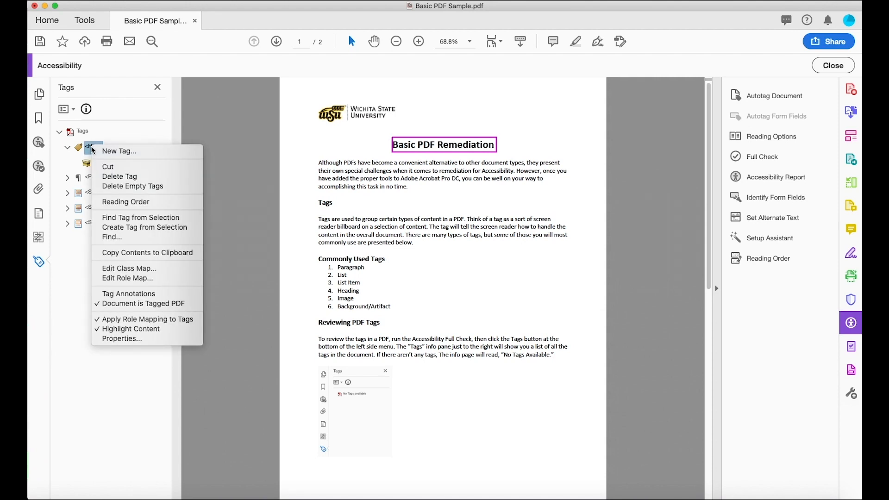
pyautogui.click(130, 337)
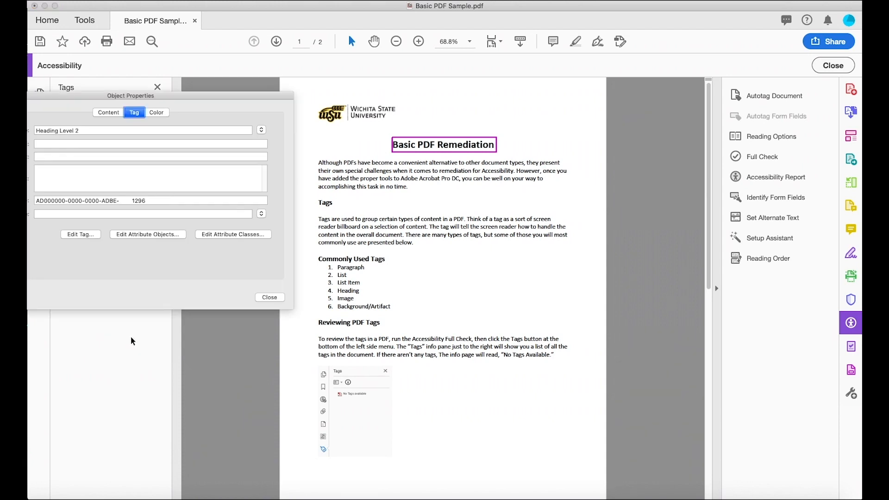
pyautogui.moveTo(85, 109); pyautogui.dragTo(266, 157)
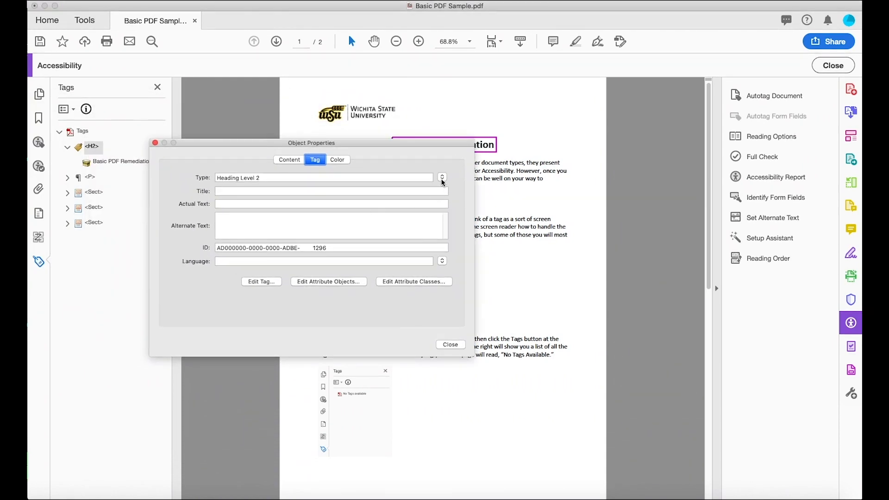
pyautogui.click(441, 178)
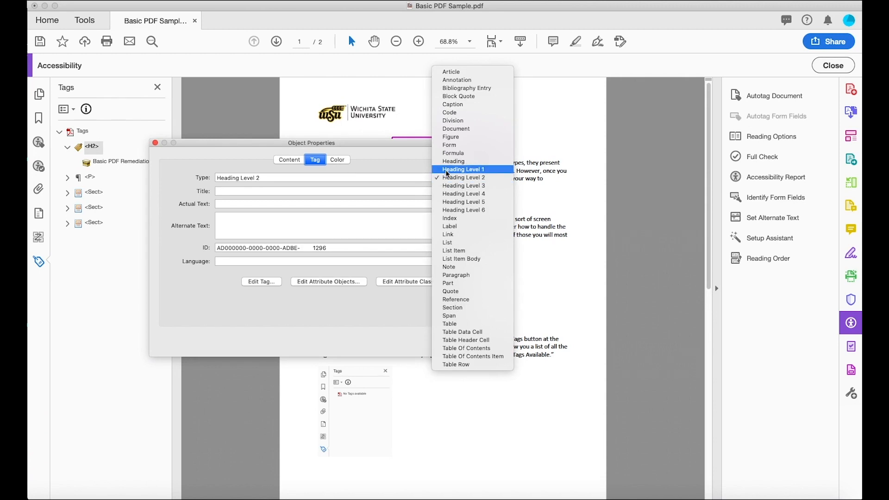
pyautogui.click(445, 170)
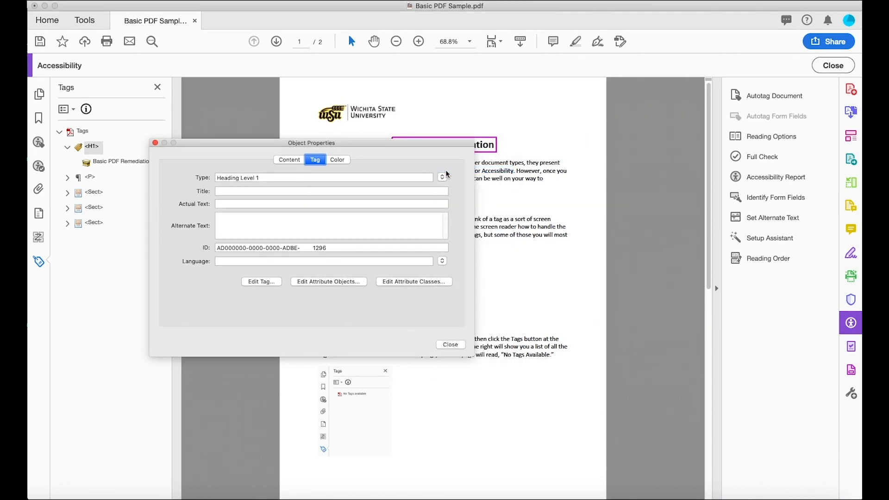
pyautogui.click(449, 344)
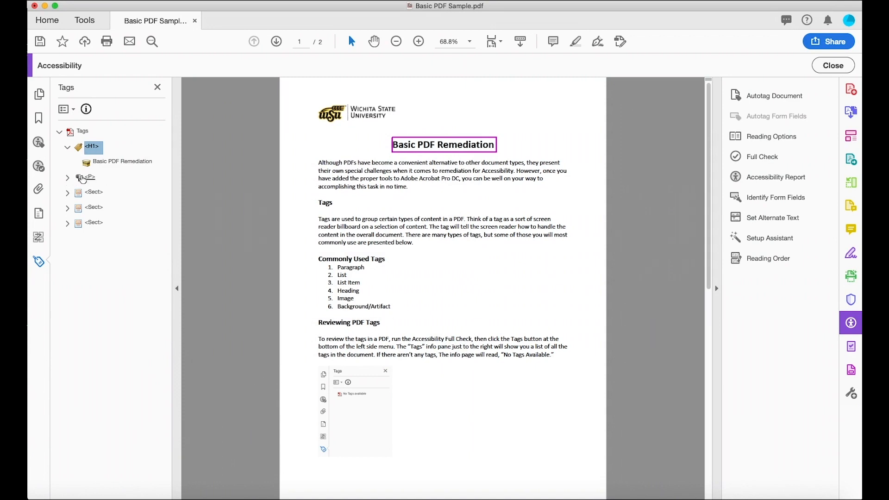
# Step: Expand the introductory P tag and the first Sect tag with its children, and highlight which page content the P and H3 tags cover
pyautogui.click(68, 179)
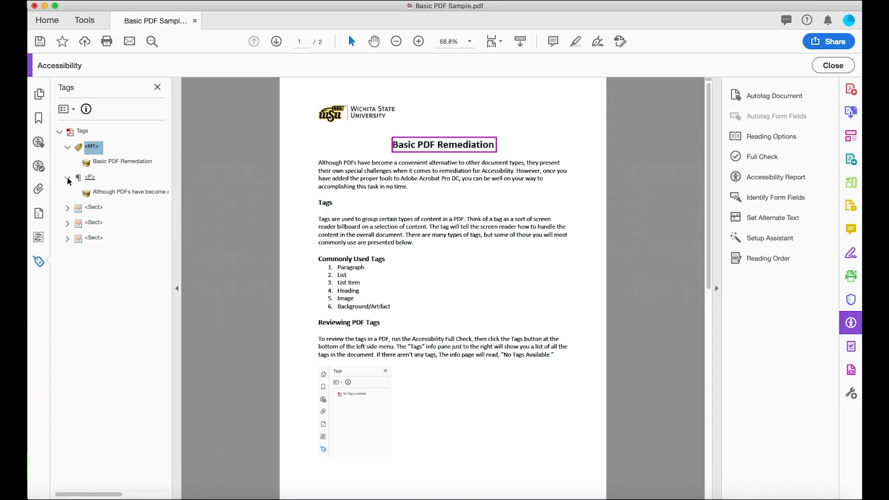
pyautogui.click(97, 185)
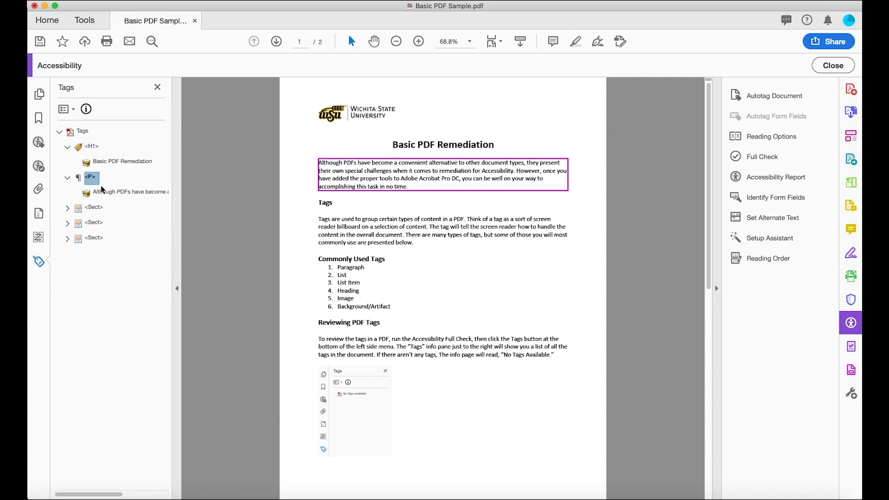
pyautogui.click(103, 190)
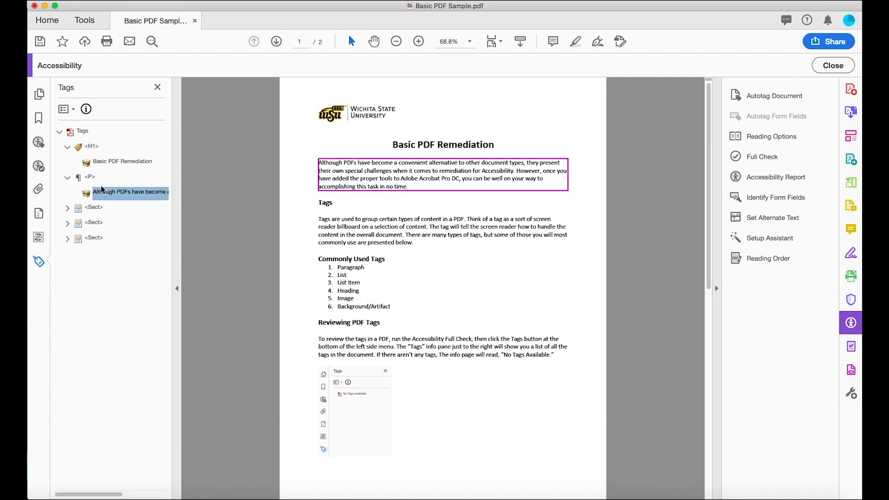
pyautogui.click(68, 208)
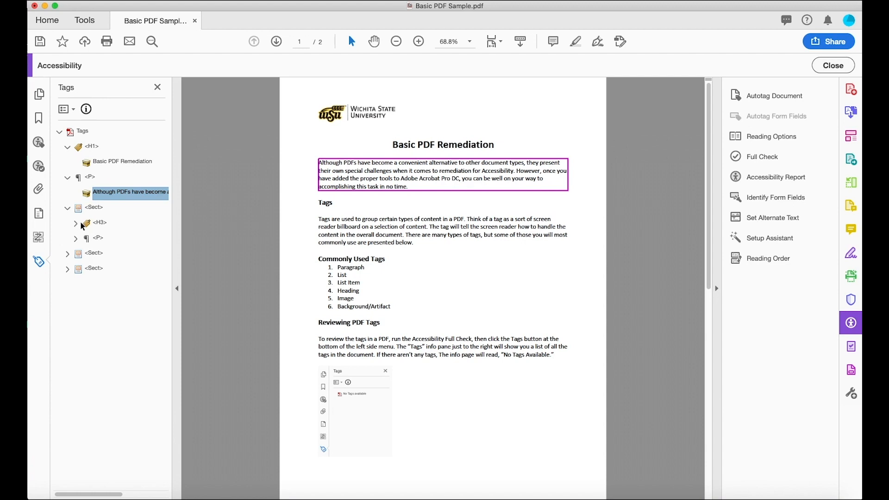
pyautogui.click(76, 223)
pyautogui.click(76, 254)
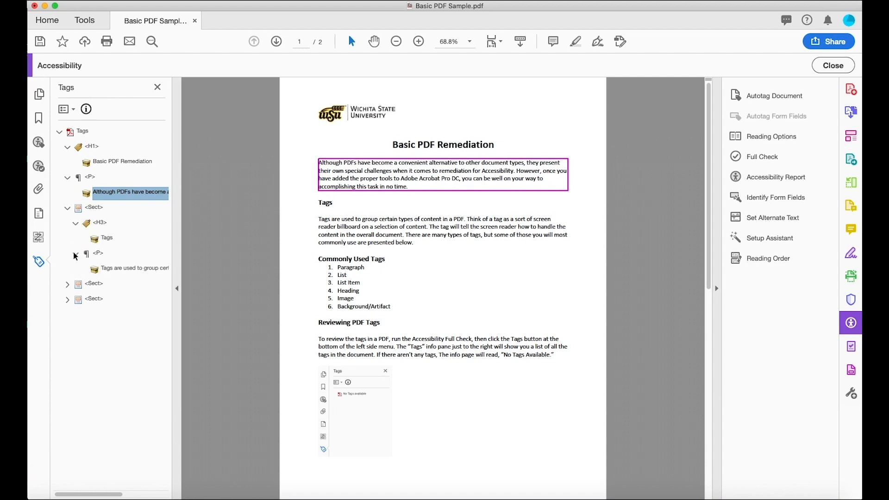
pyautogui.click(103, 224)
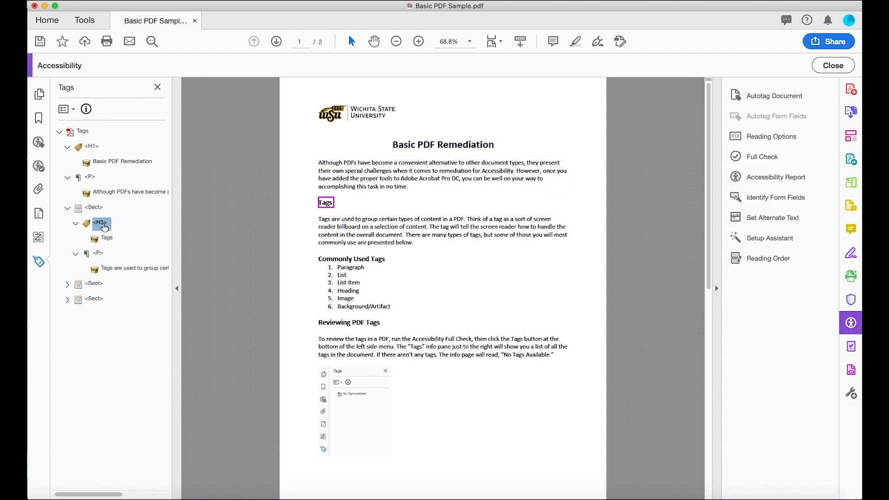
# Step: Move the H3 and P tags out of the first Sect tag to the root level, directly after the introductory paragraph tag
pyautogui.click(67, 177)
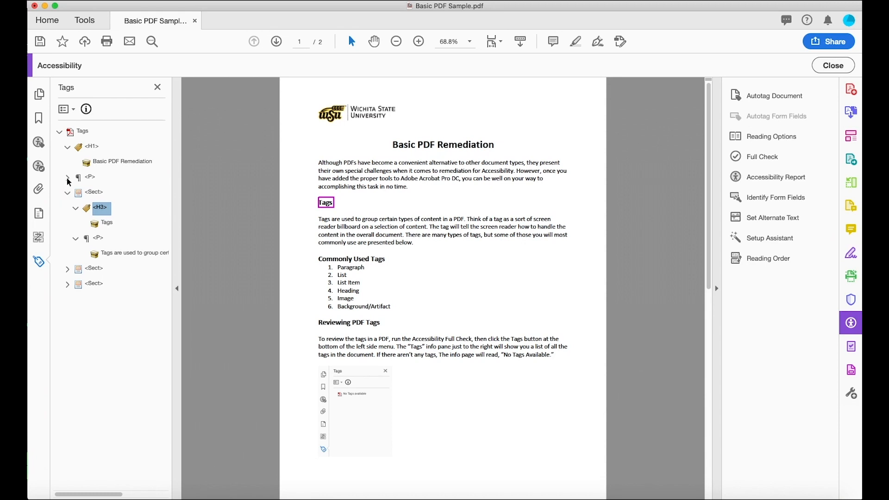
pyautogui.click(75, 209)
pyautogui.click(76, 224)
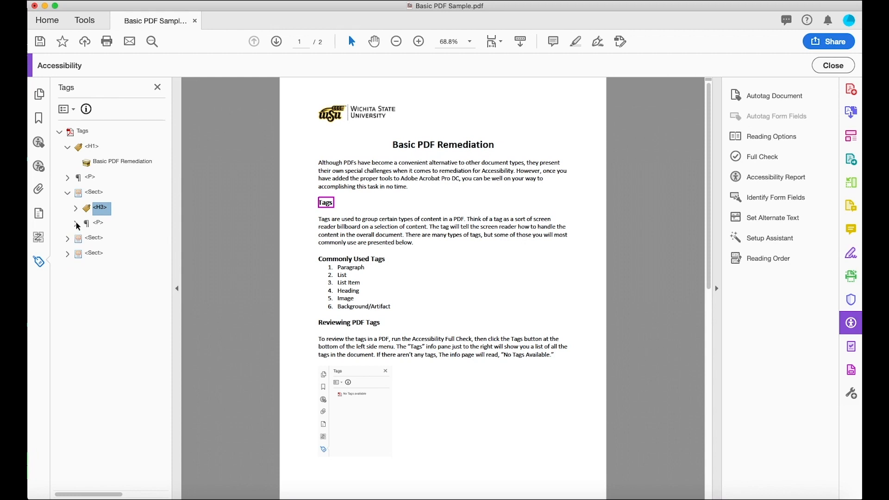
pyautogui.keyDown('shift'); pyautogui.click(98, 224); pyautogui.keyUp('shift')
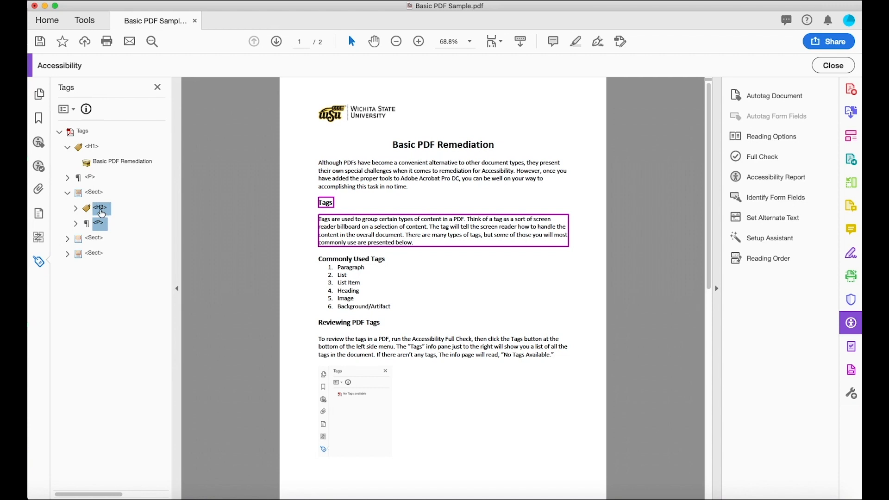
pyautogui.moveTo(101, 213); pyautogui.dragTo(87, 186)
pyautogui.moveTo(87, 186); pyautogui.dragTo(87, 185)
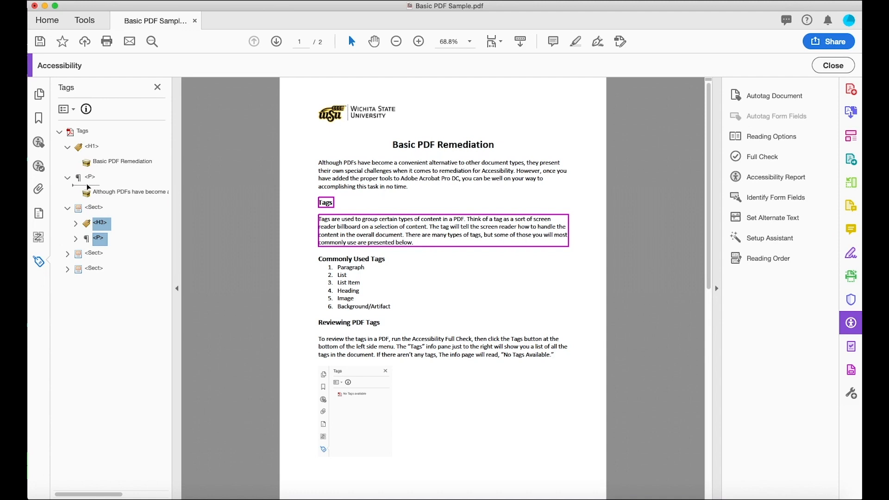
pyautogui.moveTo(90, 182); pyautogui.dragTo(87, 184)
pyautogui.moveTo(88, 186); pyautogui.dragTo(89, 187)
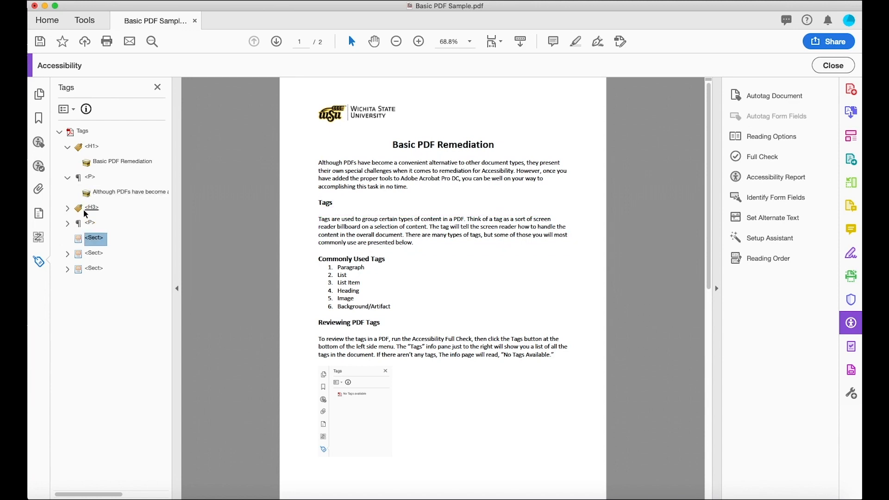
# Step: Expand the relocated H3 and P tags to inspect their content, highlighting the "Tags" heading on the page
pyautogui.click(68, 209)
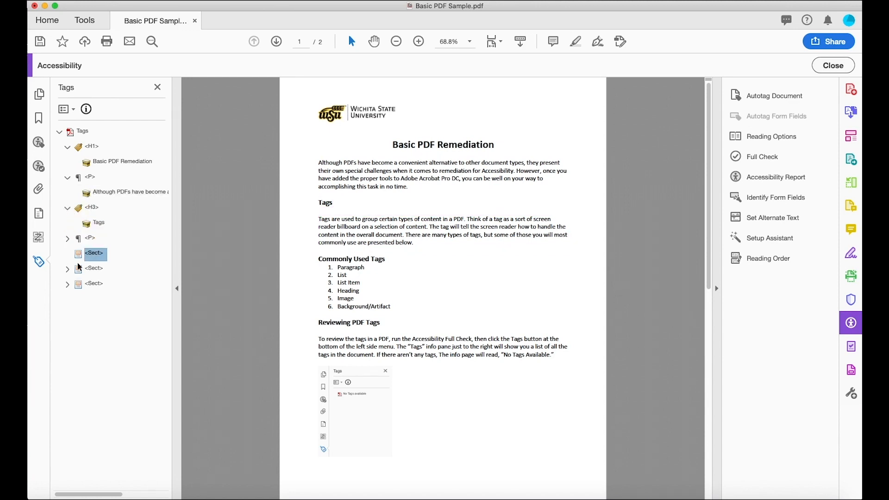
pyautogui.click(94, 211)
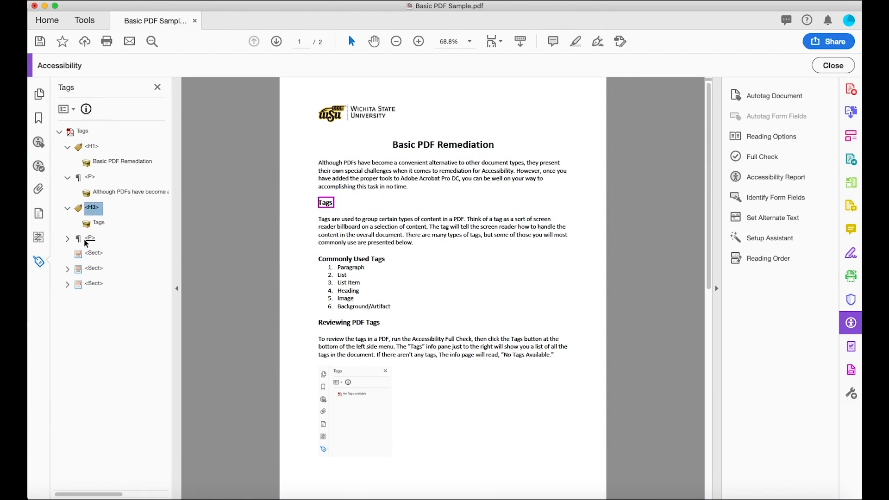
pyautogui.click(68, 239)
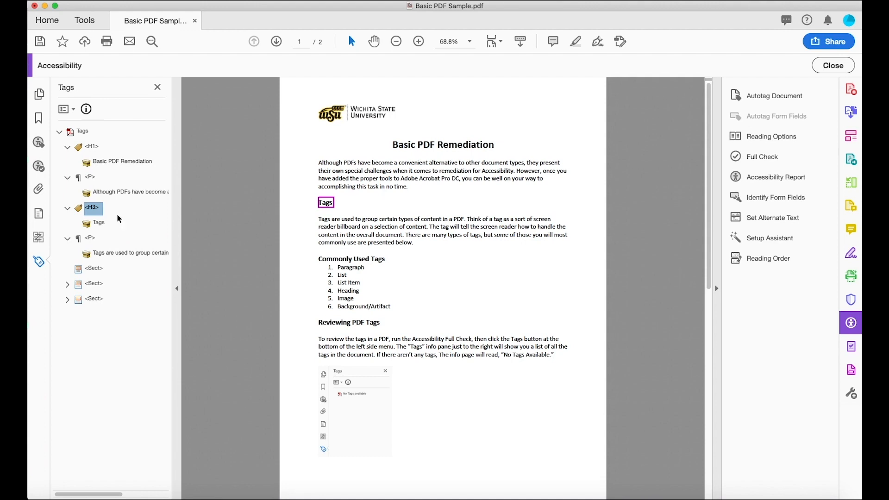
# Step: Collapse the H1 tag and step through the root-level tags, highlighting the page content each one covers
pyautogui.click(68, 147)
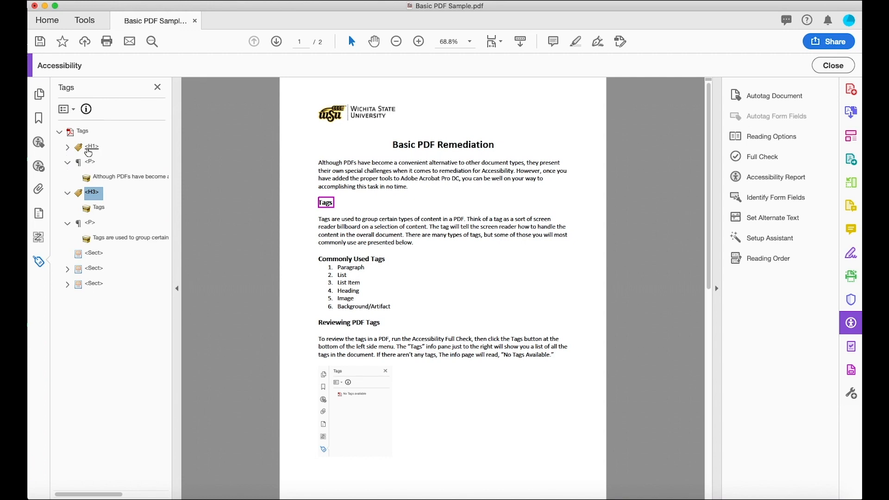
pyautogui.click(97, 147)
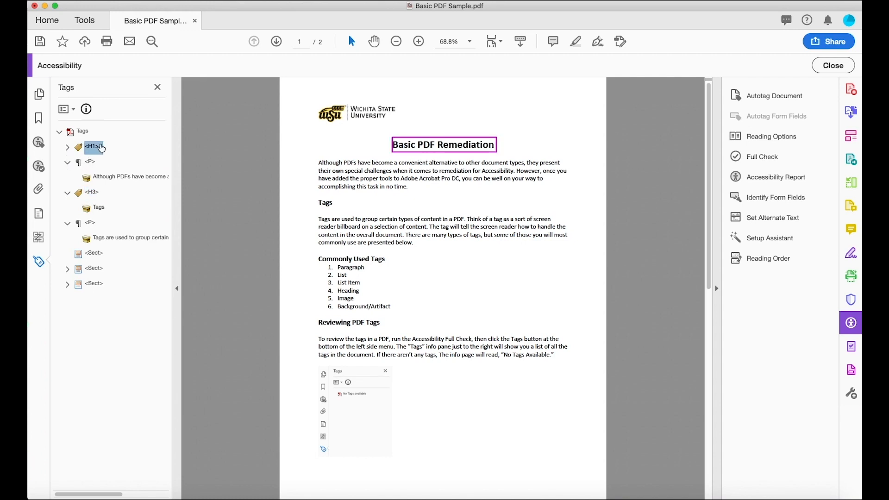
pyautogui.press('Down')
pyautogui.press('Down')
pyautogui.press('Down')
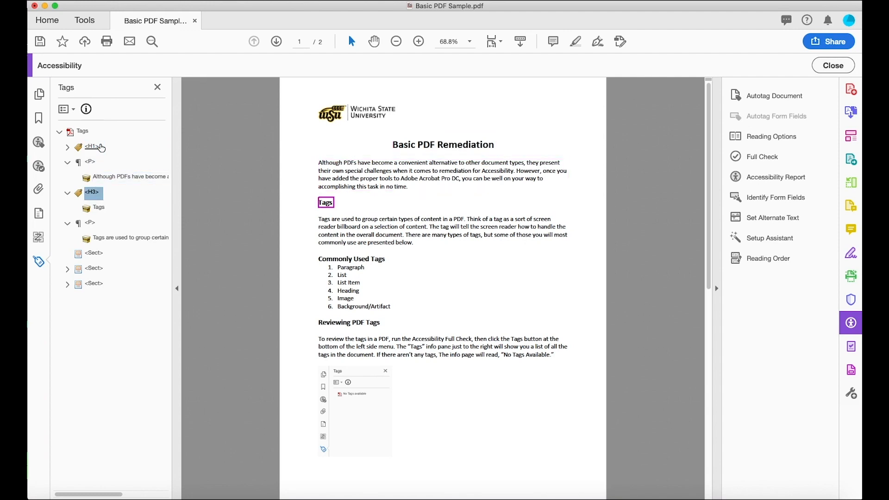
pyautogui.press('Down')
pyautogui.press('Down')
pyautogui.press('Down')
pyautogui.press('Up')
pyautogui.press('Up')
pyautogui.press('Up')
# Step: Change the type of the "Tags" heading's tag to Heading Level 2 in its properties
pyautogui.rightClick(94, 196)
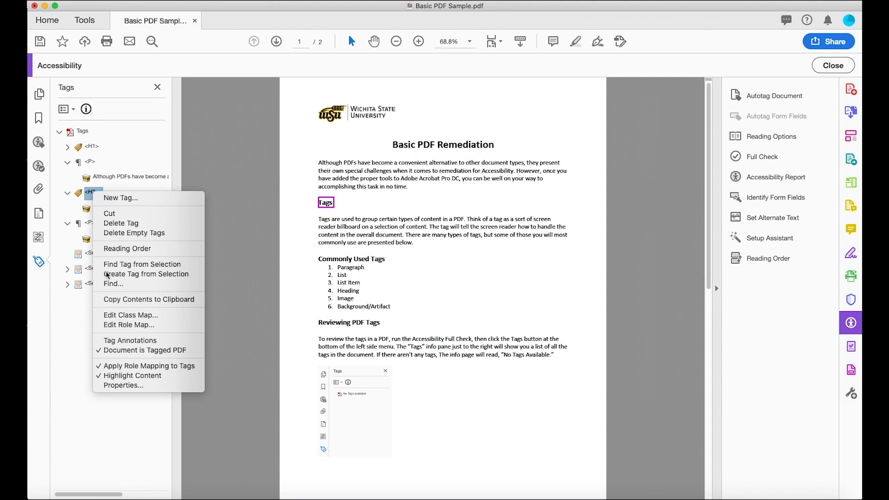
pyautogui.click(119, 386)
pyautogui.click(443, 181)
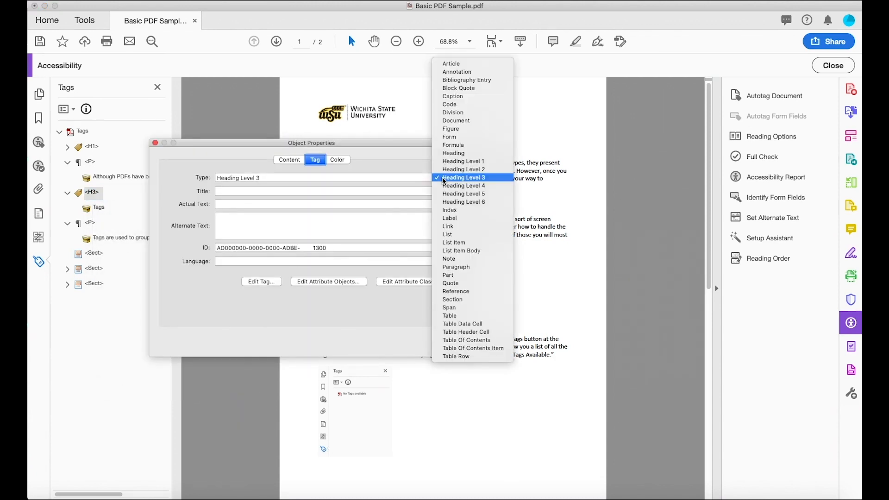
pyautogui.click(444, 169)
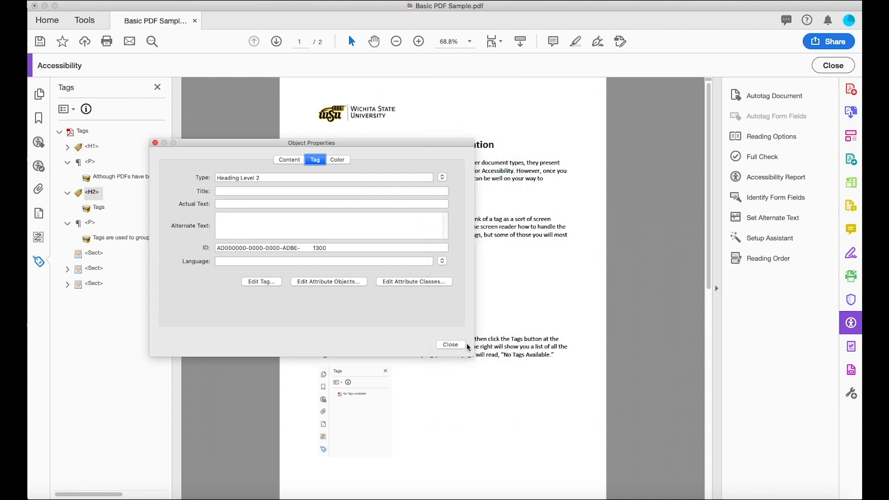
pyautogui.click(452, 345)
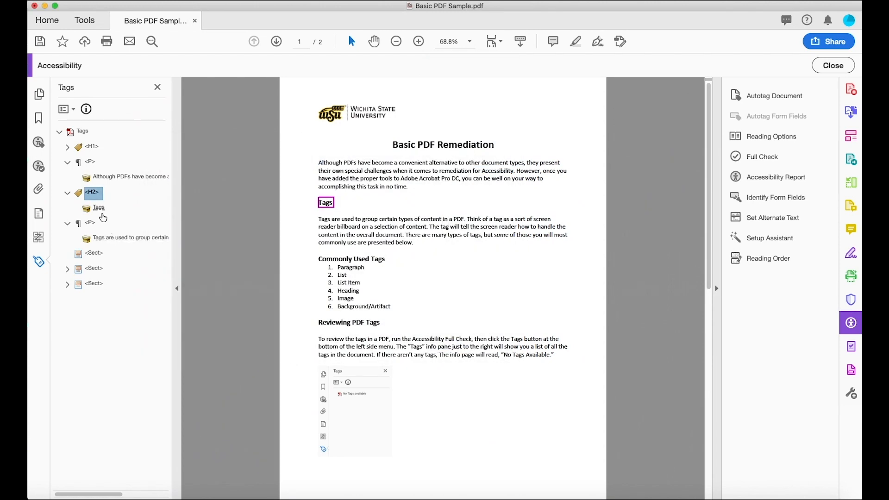
pyautogui.click(103, 218)
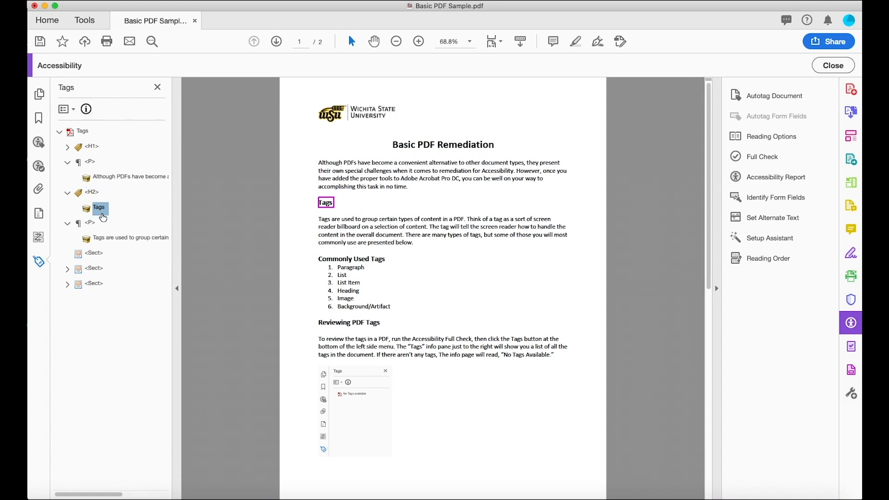
# Step: Collapse the root-level P and H2 tags and delete the empty Sect tag that follows them
pyautogui.click(67, 162)
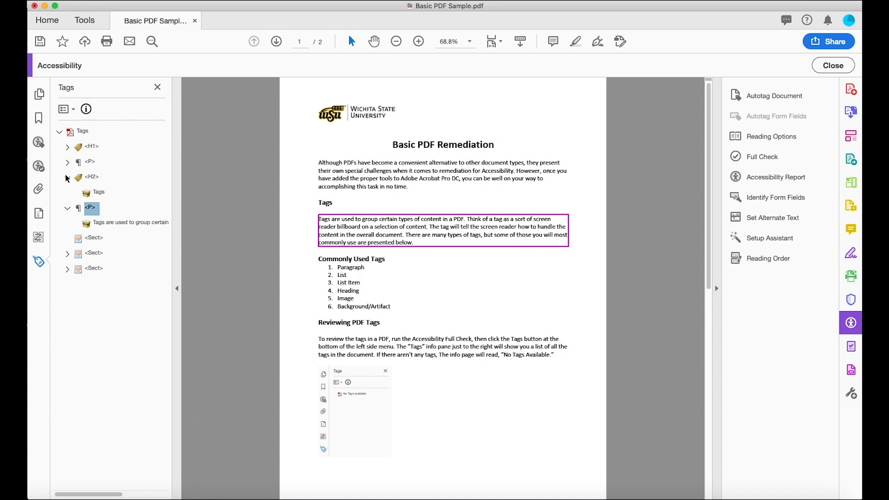
pyautogui.click(67, 178)
pyautogui.click(67, 194)
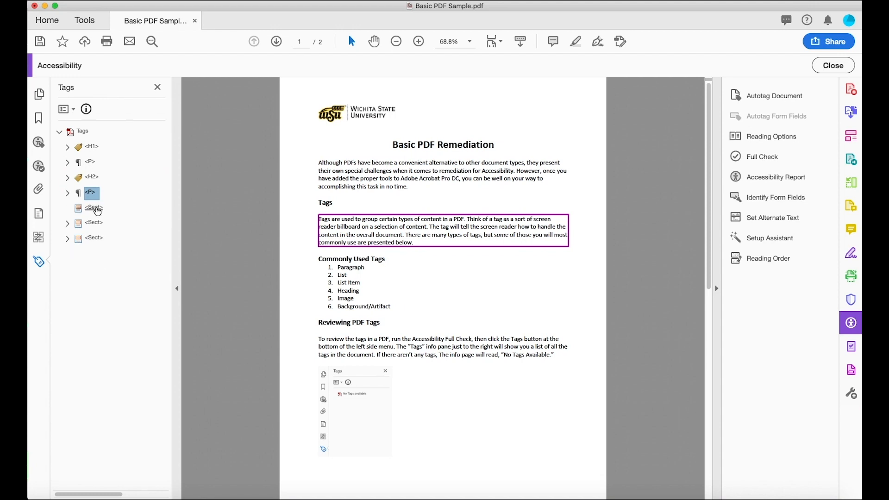
pyautogui.click(97, 211)
pyautogui.rightClick(93, 211)
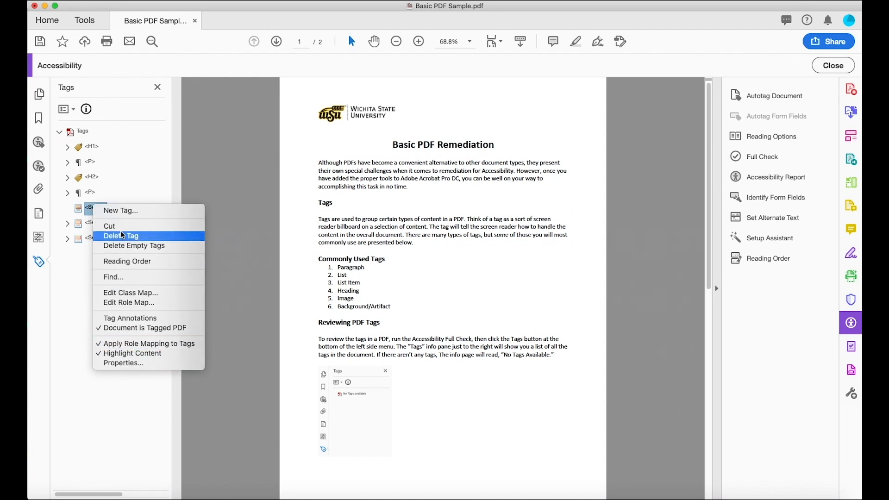
pyautogui.press('Escape')
# Step: Move the H3 and L tags out of the next Sect tag to the root level before it, and delete the emptied Sect
pyautogui.click(68, 209)
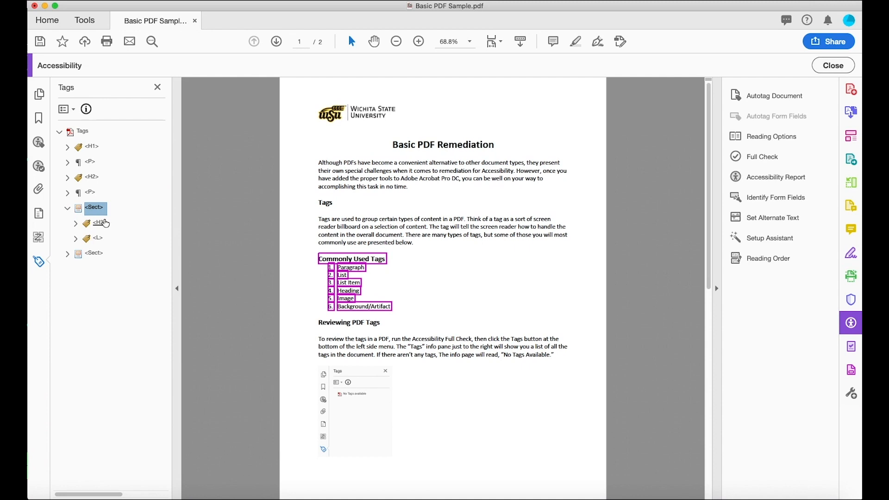
pyautogui.click(100, 222)
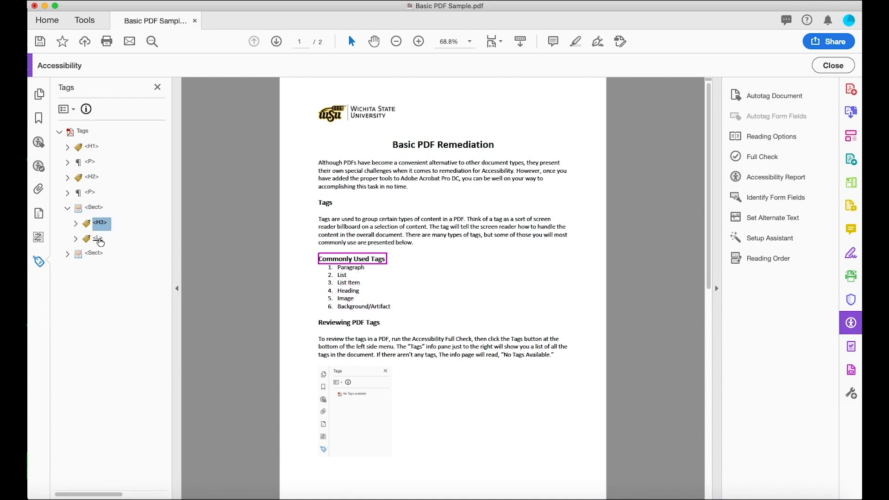
pyautogui.keyDown('shift'); pyautogui.click(99, 239); pyautogui.keyUp('shift')
pyautogui.moveTo(99, 226); pyautogui.dragTo(84, 203)
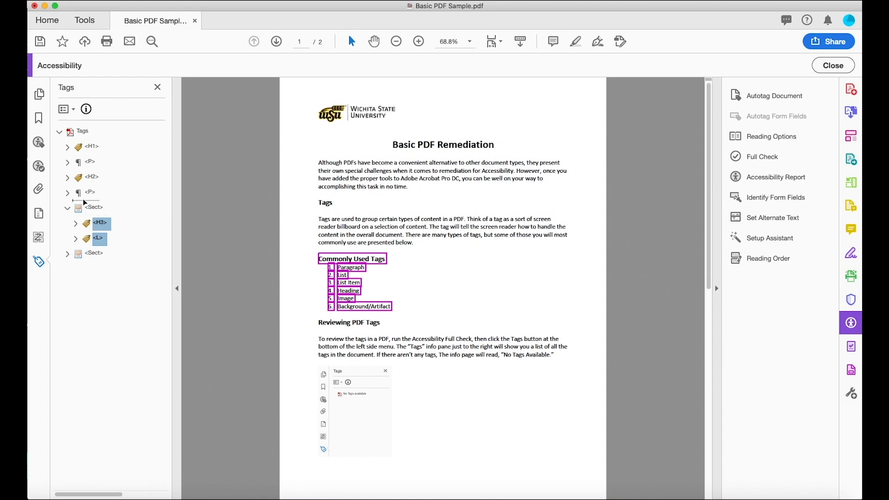
pyautogui.moveTo(84, 203); pyautogui.dragTo(84, 204)
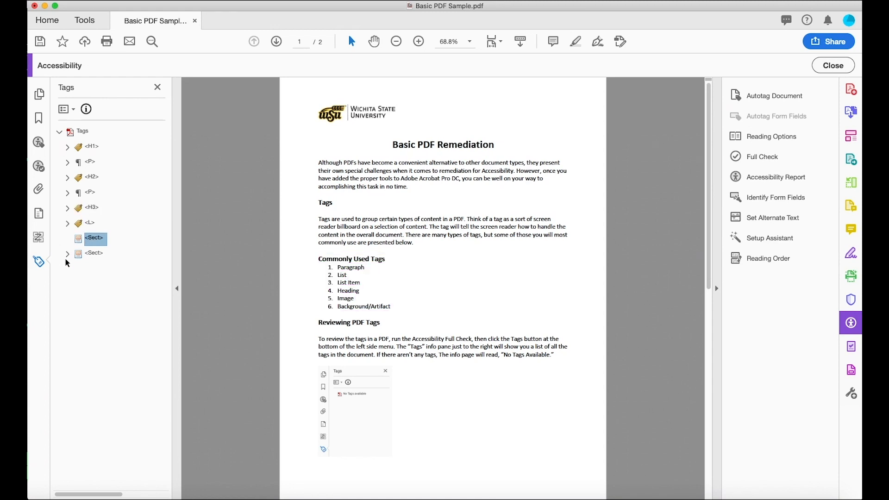
pyautogui.rightClick(92, 240)
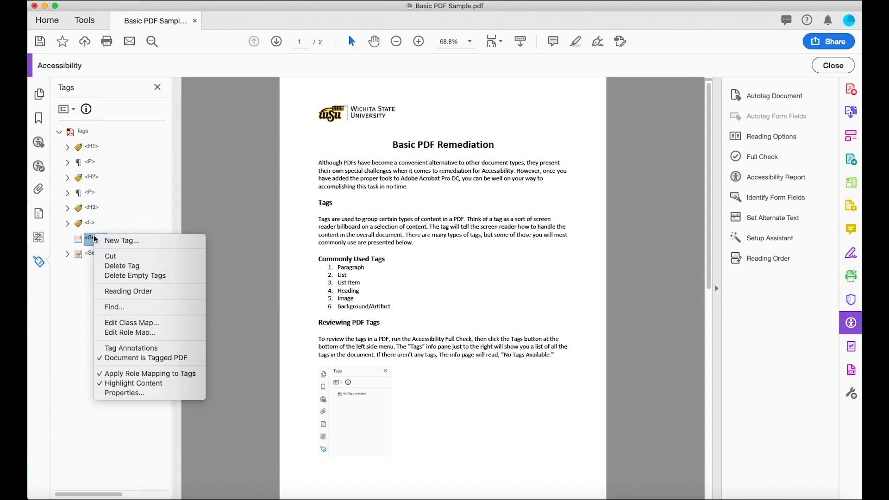
pyautogui.click(113, 266)
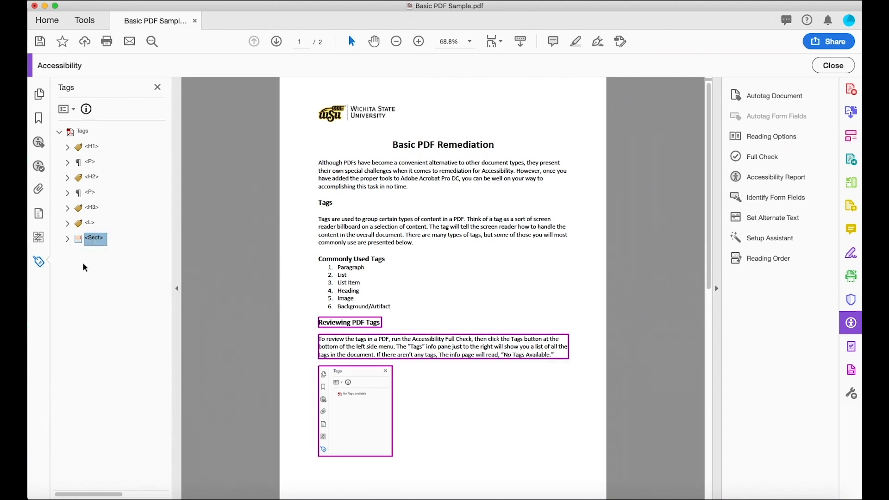
# Step: Change the type of the "Commonly Used Tags" heading's tag to Heading Level 2 in its properties
pyautogui.click(67, 208)
pyautogui.click(94, 208)
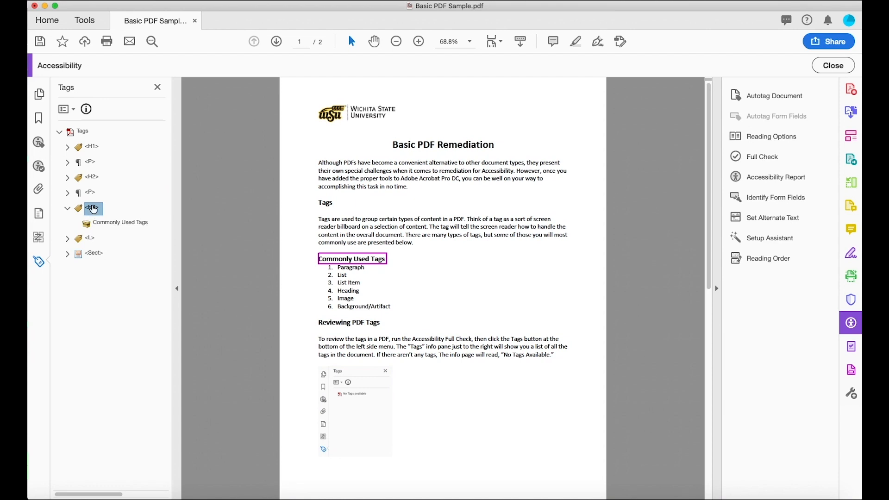
pyautogui.rightClick(94, 208)
pyautogui.click(124, 398)
pyautogui.click(442, 177)
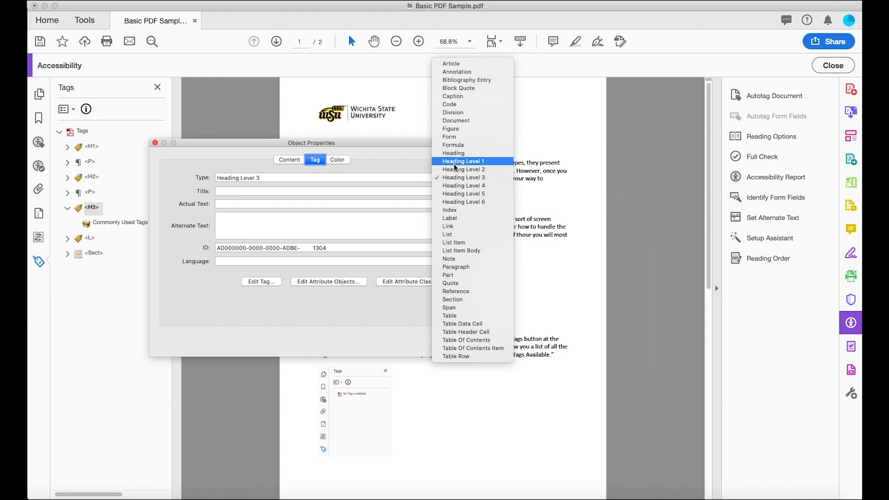
pyautogui.click(455, 170)
pyautogui.click(448, 344)
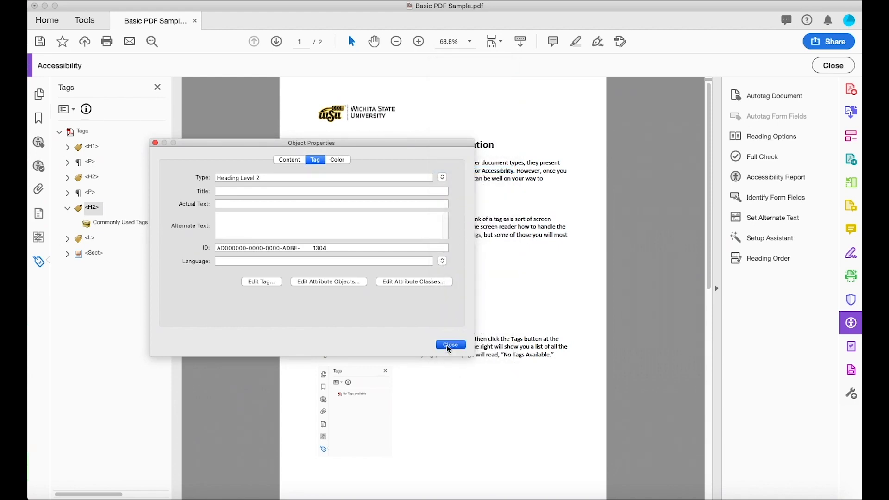
pyautogui.click(111, 227)
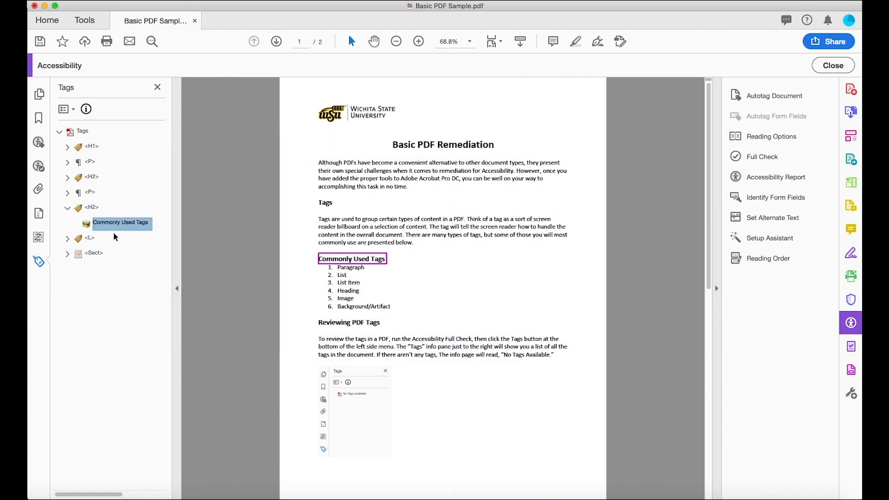
# Step: Expand the L tag, its first five LI tags, and the first item's Lbl and LBody tags to inspect the list structure
pyautogui.click(68, 239)
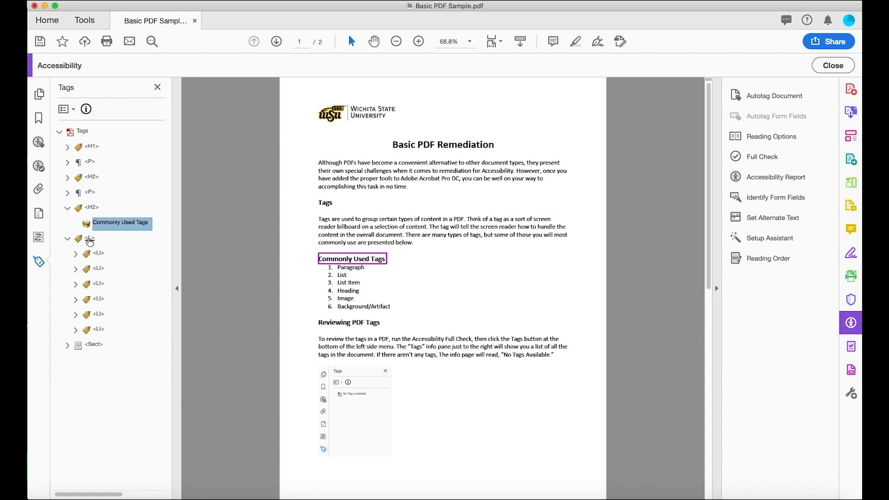
pyautogui.click(90, 239)
pyautogui.click(75, 254)
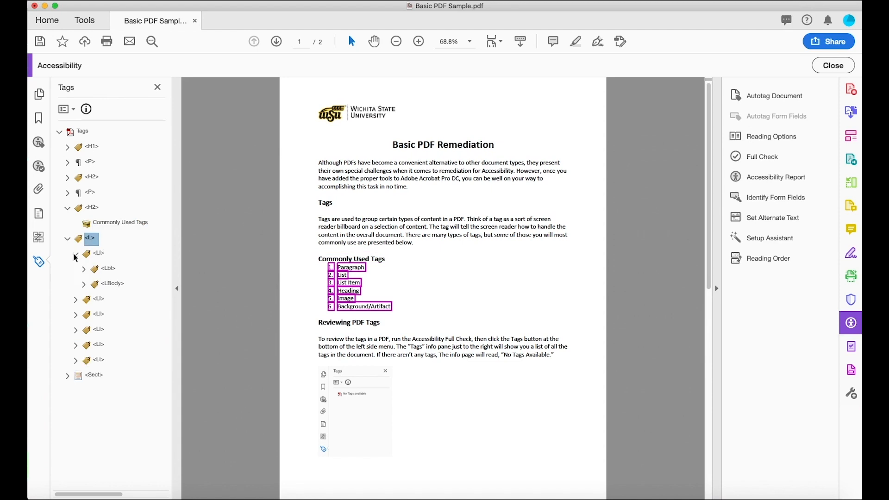
pyautogui.click(76, 300)
pyautogui.click(75, 346)
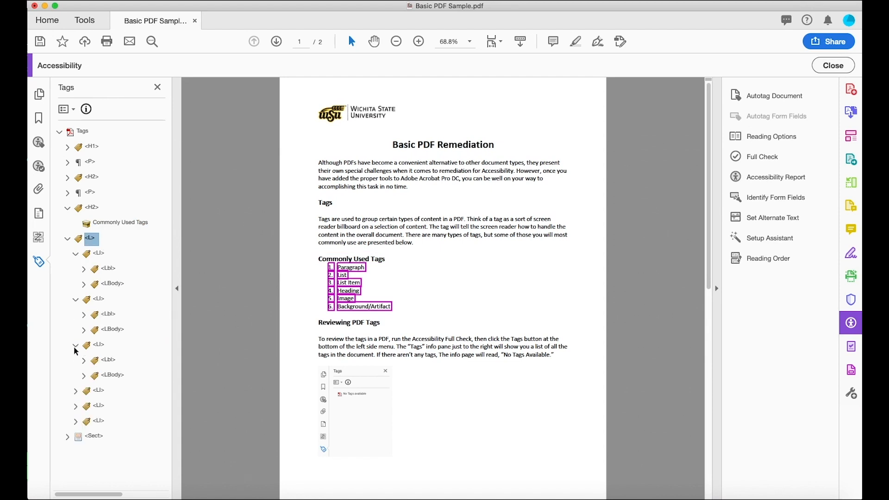
pyautogui.click(76, 393)
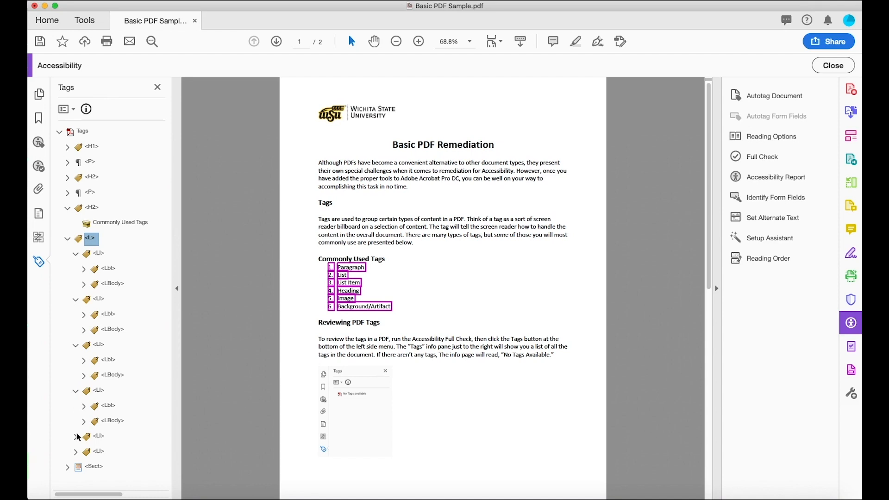
pyautogui.click(76, 437)
pyautogui.click(84, 269)
pyautogui.click(84, 299)
# Step: Step down and back up through the LI, Lbl and LBody tags, highlighting the numbers and text they cover on the page
pyautogui.click(106, 269)
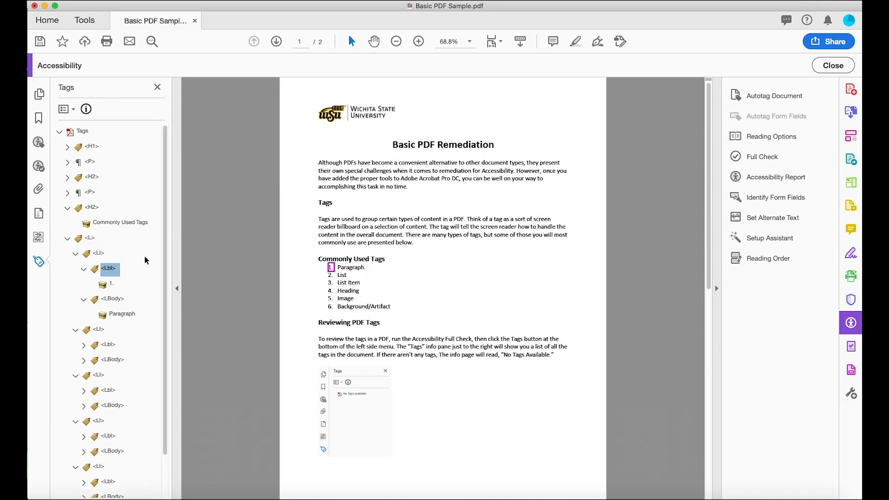
pyautogui.press('Up')
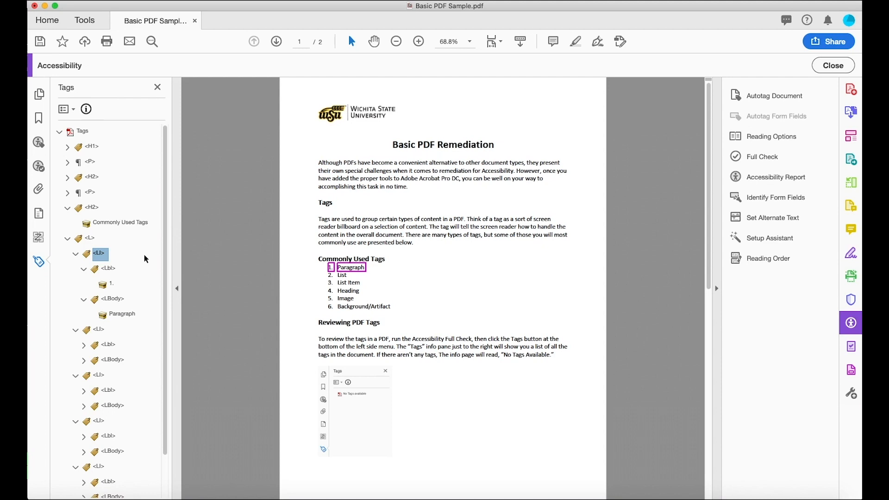
pyautogui.press('Down')
pyautogui.press('Down')
pyautogui.press('Down')
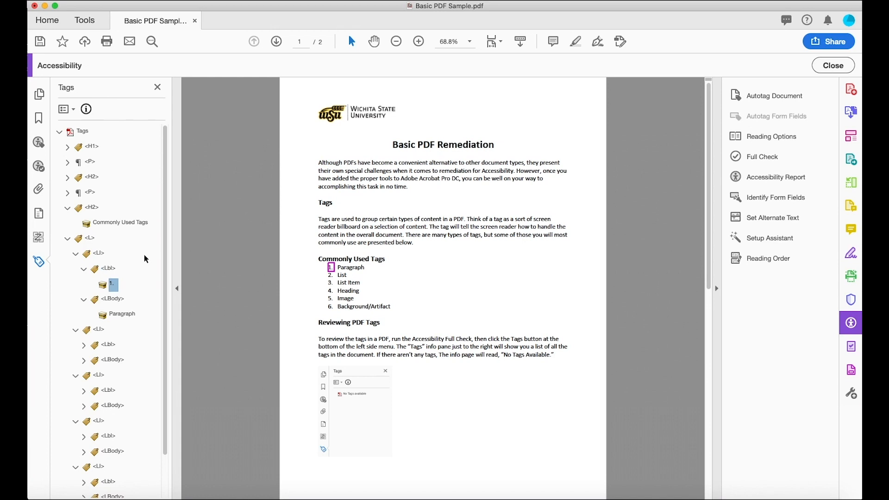
pyautogui.press('Down')
pyautogui.press('Down')
pyautogui.press('Down')
pyautogui.press('Down')
pyautogui.press('Down')
pyautogui.press('Down')
pyautogui.press('Down')
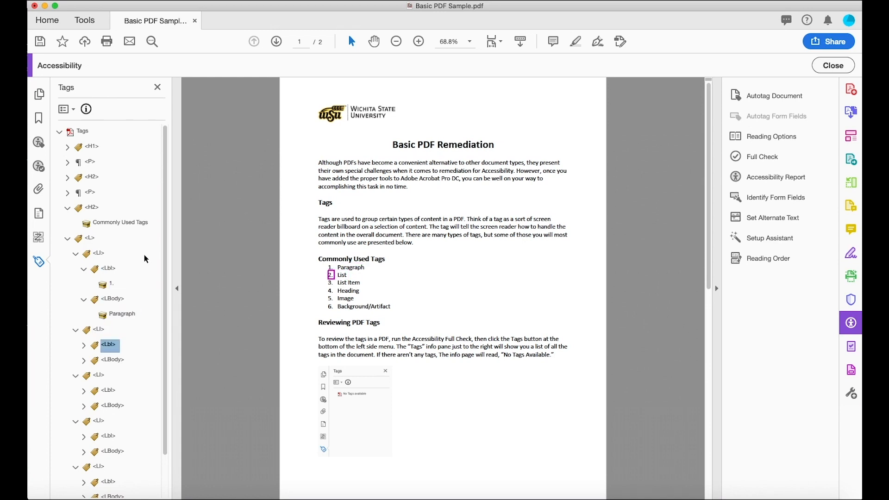
pyautogui.press('Down')
pyautogui.press('Down')
pyautogui.press('Down')
pyautogui.press('Down')
pyautogui.press('Down')
pyautogui.press('Down')
pyautogui.press('Down')
pyautogui.press('Down')
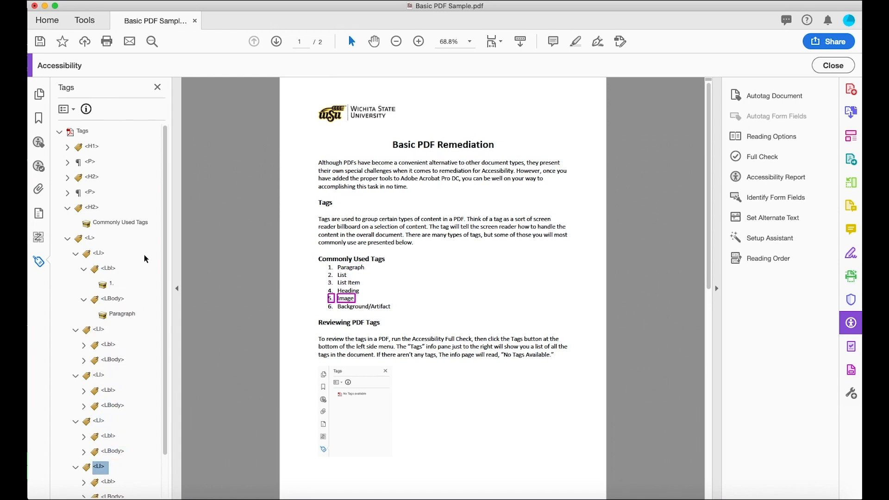
pyautogui.press('Up')
pyautogui.press('Up')
pyautogui.press('Up')
pyautogui.press('Up')
pyautogui.press('Up')
pyautogui.press('Up')
pyautogui.press('Up')
pyautogui.press('Up')
pyautogui.press('Up')
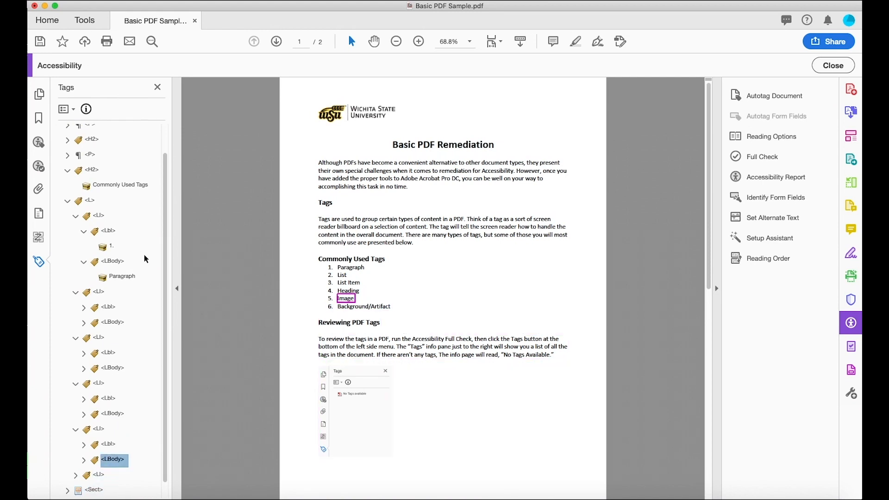
pyautogui.press('Up')
pyautogui.press('Up')
pyautogui.press('Up')
pyautogui.press('Up')
pyautogui.press('Up')
pyautogui.press('Up')
pyautogui.press('Up')
pyautogui.press('Up')
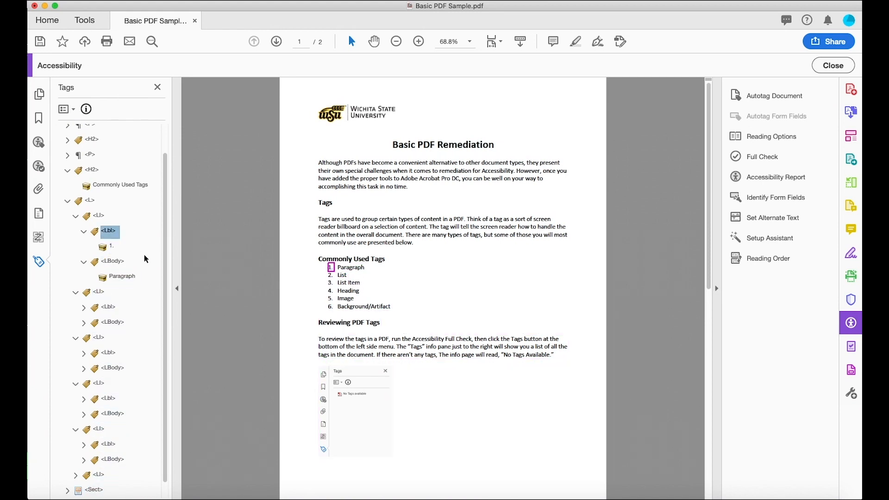
pyautogui.press('Up')
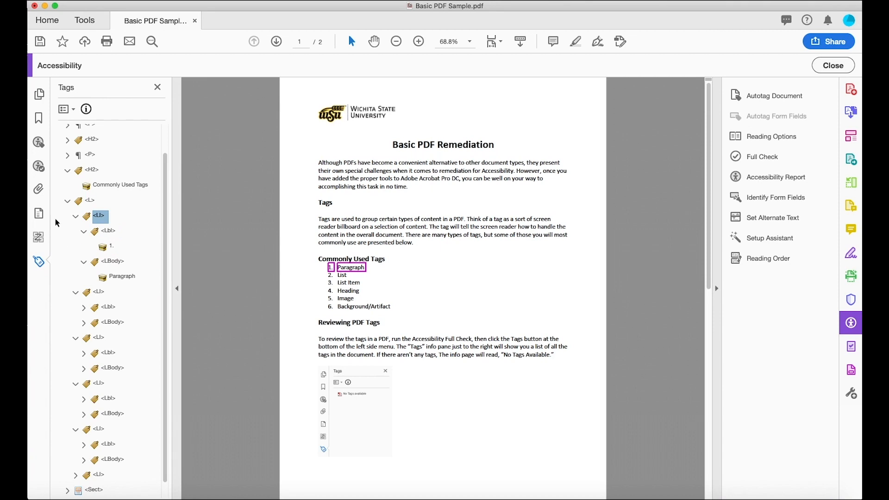
# Step: Collapse the first LI tag and the whole L tag in the tag tree
pyautogui.click(76, 217)
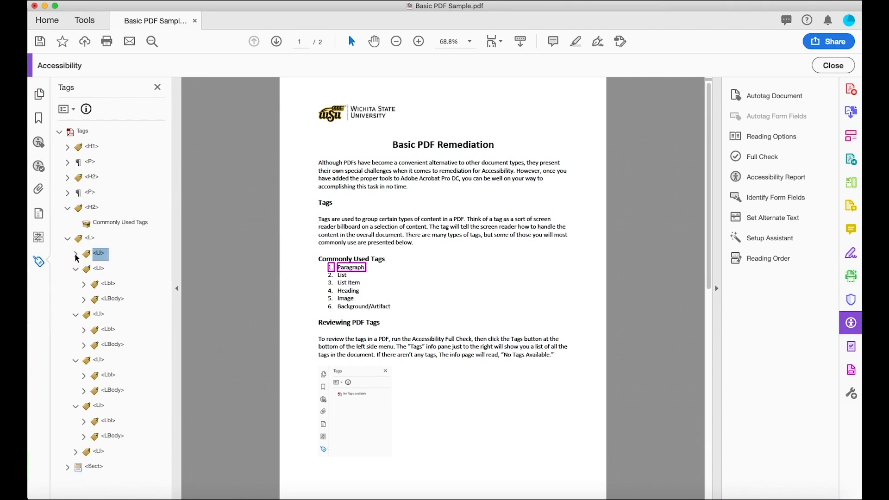
pyautogui.click(75, 254)
pyautogui.click(75, 254)
pyautogui.click(68, 239)
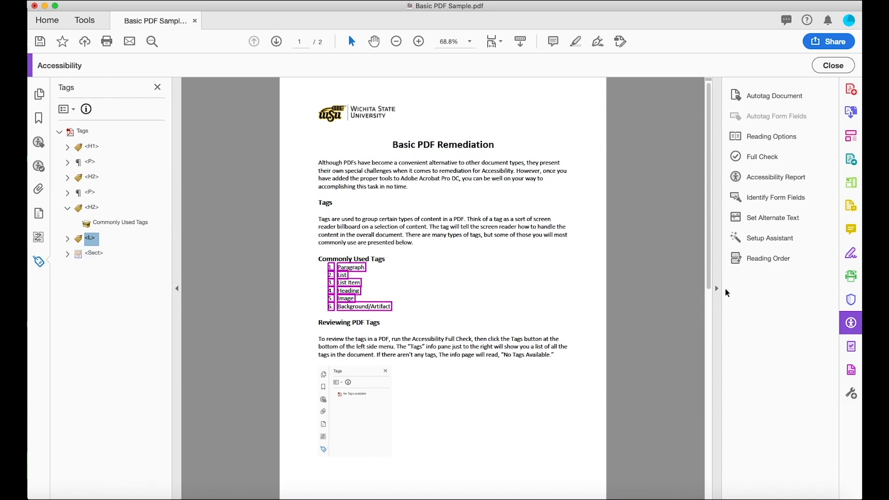
# Step: In the Reading Order tool, tag each of the first three list items, number and text together, as Text/Paragraph
pyautogui.click(760, 262)
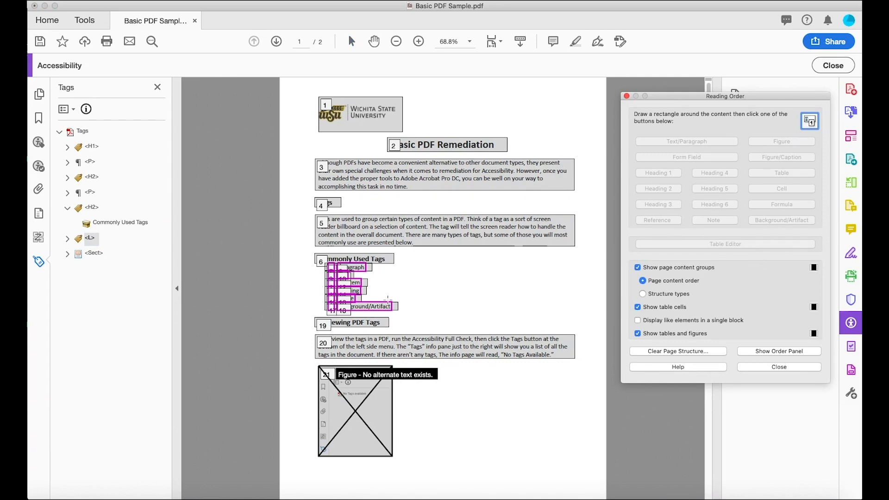
pyautogui.moveTo(311, 262); pyautogui.dragTo(378, 278)
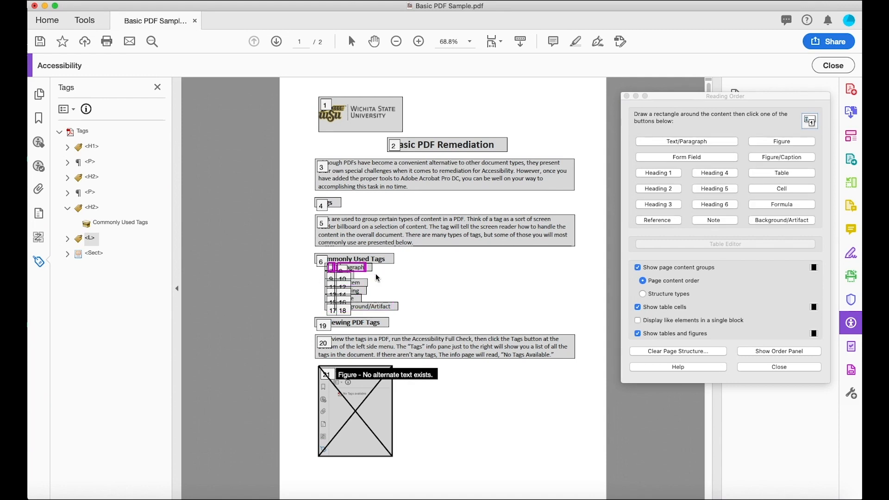
pyautogui.click(659, 144)
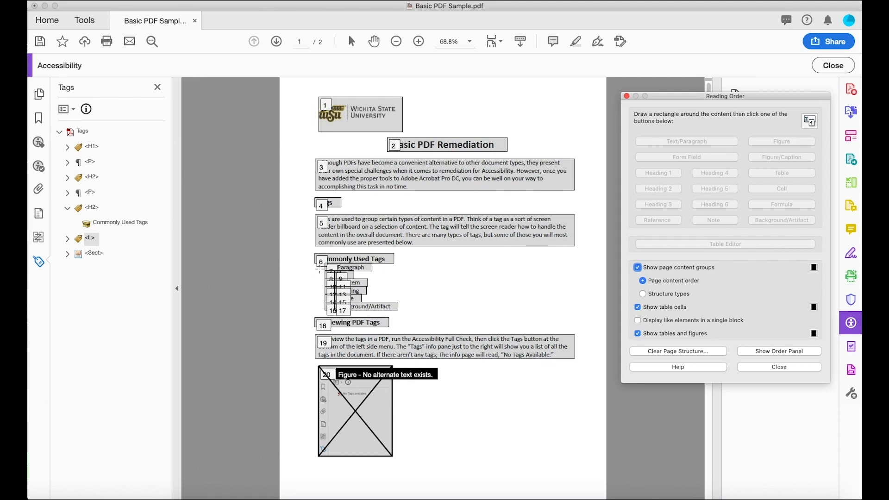
pyautogui.moveTo(321, 270); pyautogui.dragTo(372, 284)
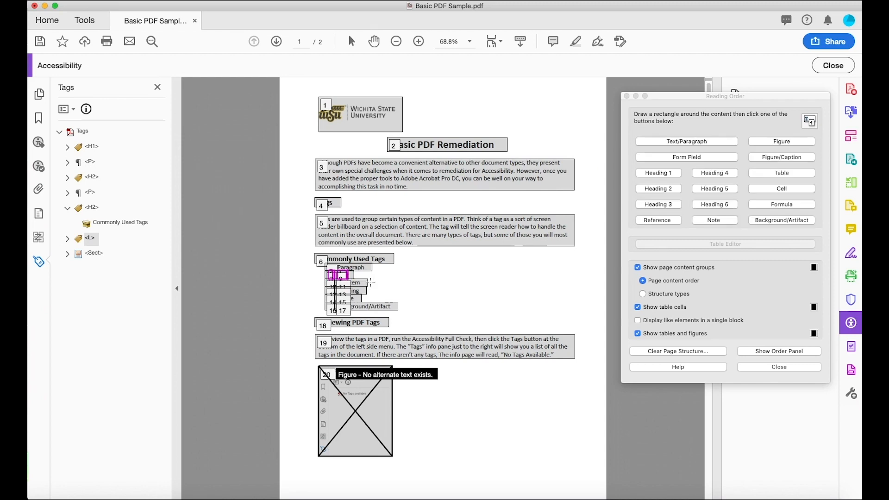
pyautogui.click(663, 142)
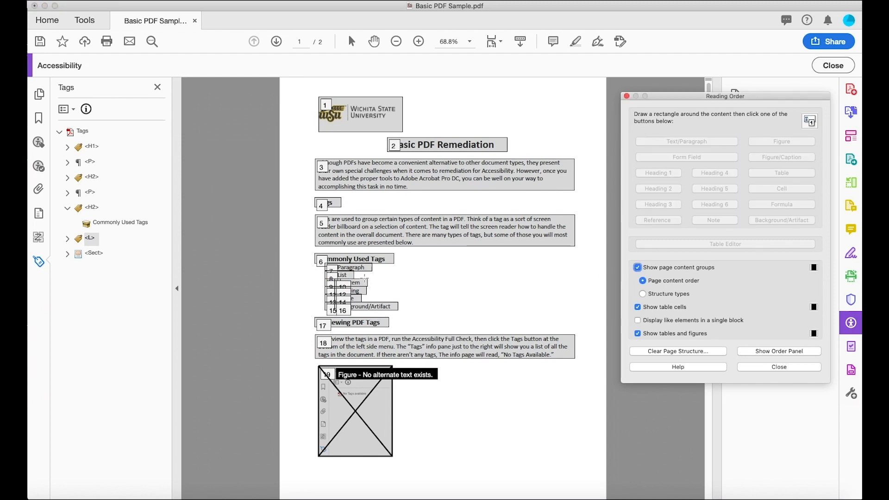
pyautogui.moveTo(318, 276); pyautogui.dragTo(372, 288)
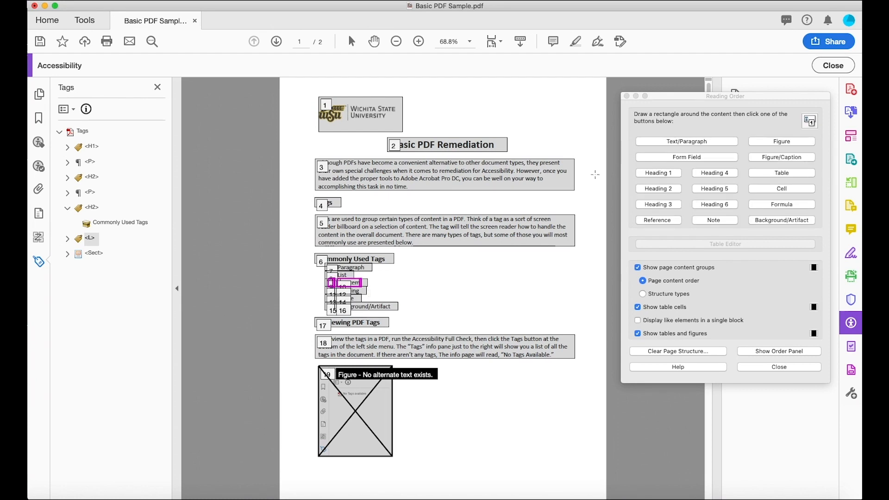
pyautogui.click(659, 146)
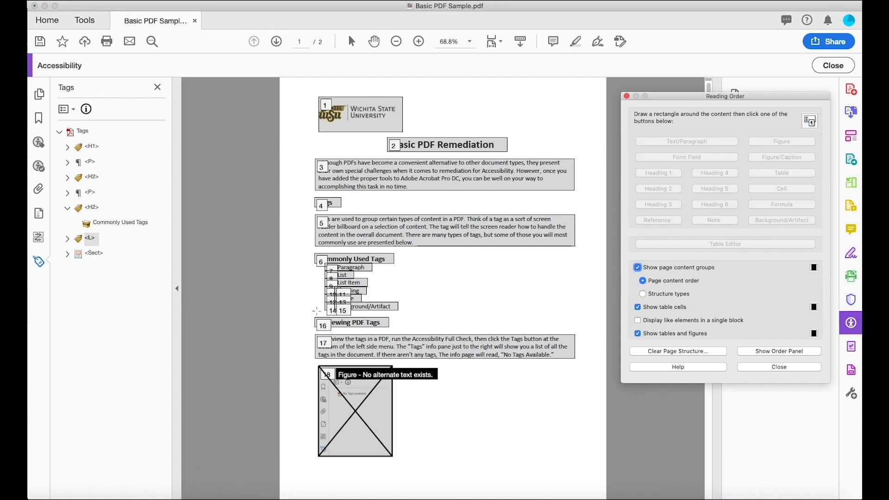
# Step: Tag the Heading, Image and Background/Artifact list items, each with its number, as Text/Paragraph and close the Reading Order tool
pyautogui.moveTo(322, 286)
pyautogui.mouseDown()
pyautogui.moveTo(362, 287)
pyautogui.moveTo(361, 294)
pyautogui.mouseUp()
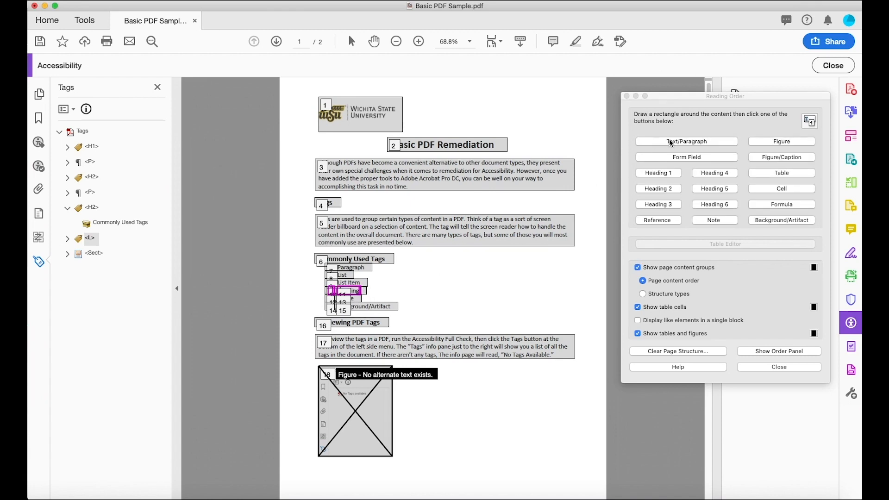
pyautogui.click(666, 146)
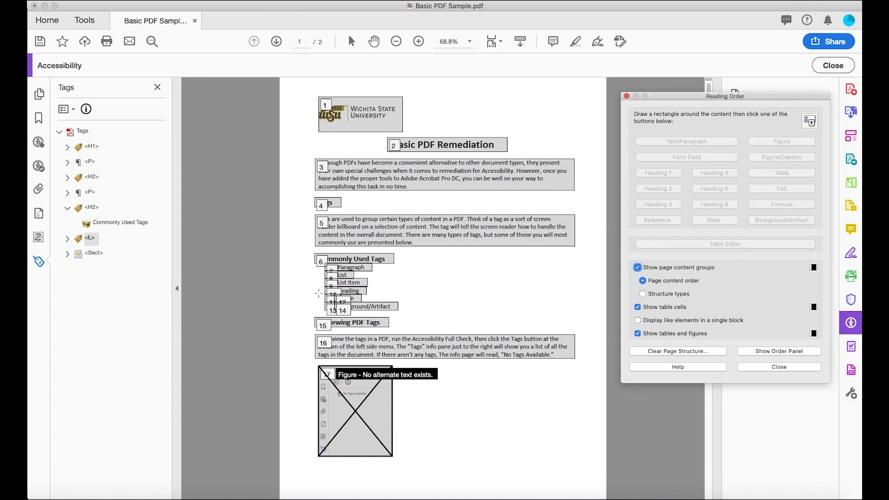
pyautogui.moveTo(319, 293)
pyautogui.mouseDown()
pyautogui.moveTo(369, 308)
pyautogui.moveTo(374, 302)
pyautogui.mouseUp()
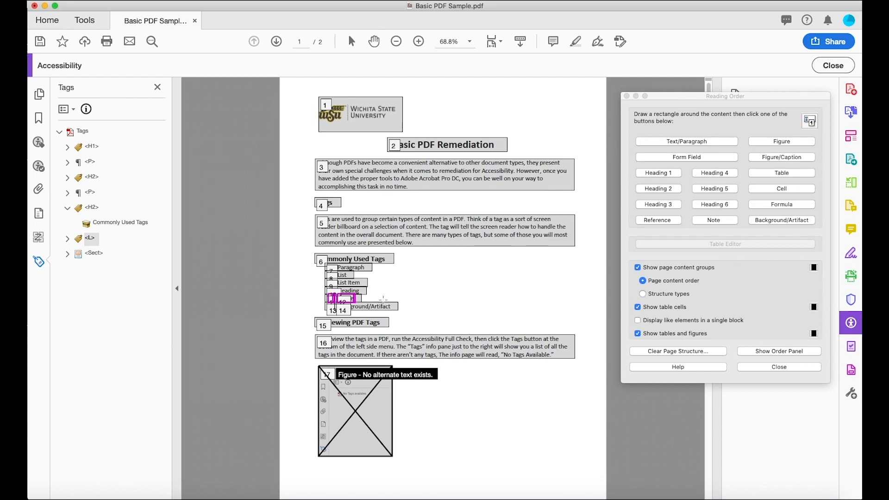
pyautogui.click(676, 141)
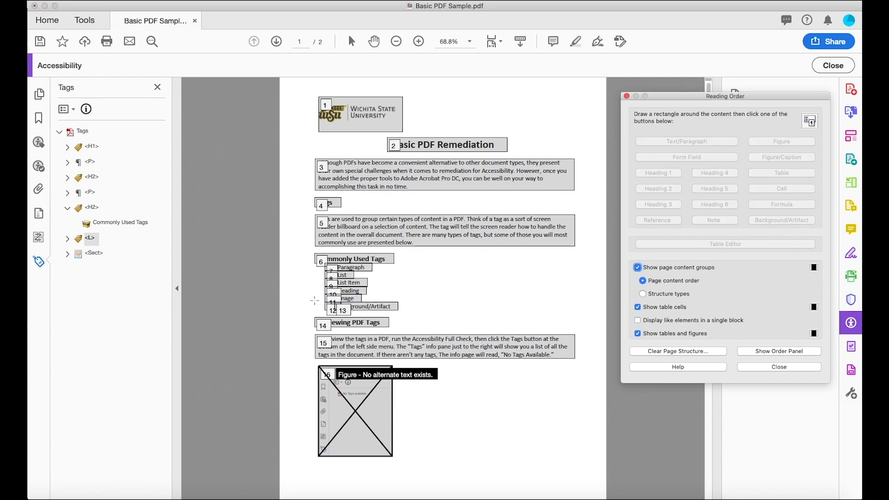
pyautogui.click(323, 304)
pyautogui.moveTo(385, 316); pyautogui.dragTo(407, 313)
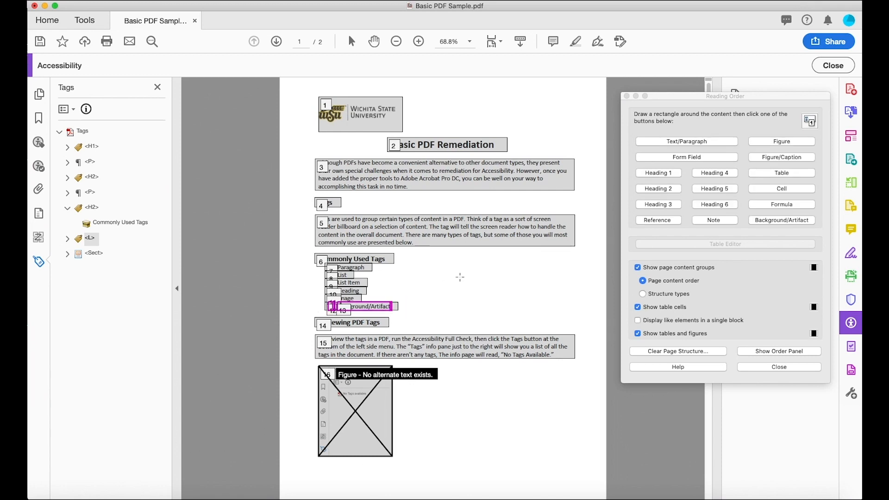
pyautogui.click(671, 141)
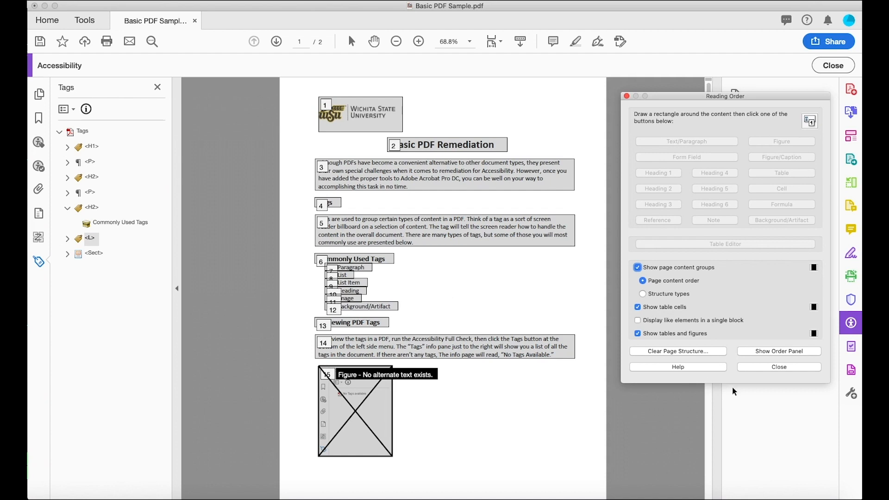
pyautogui.click(779, 367)
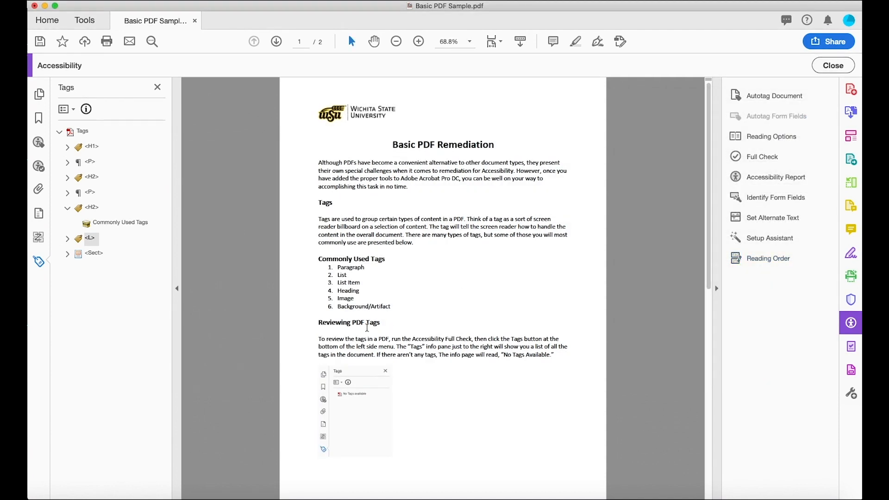
# Step: Expand the L tag, check the first item's P tag, and collapse the first five LI tags
pyautogui.click(67, 239)
pyautogui.click(106, 268)
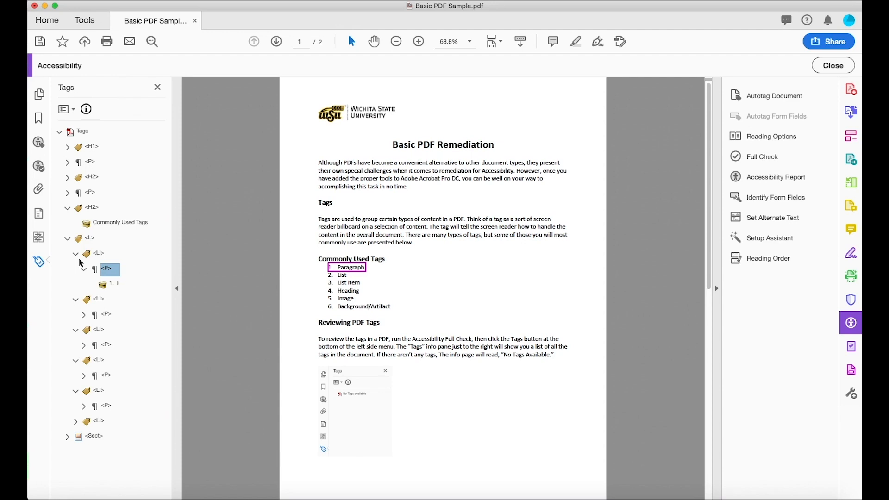
pyautogui.click(87, 255)
pyautogui.click(76, 254)
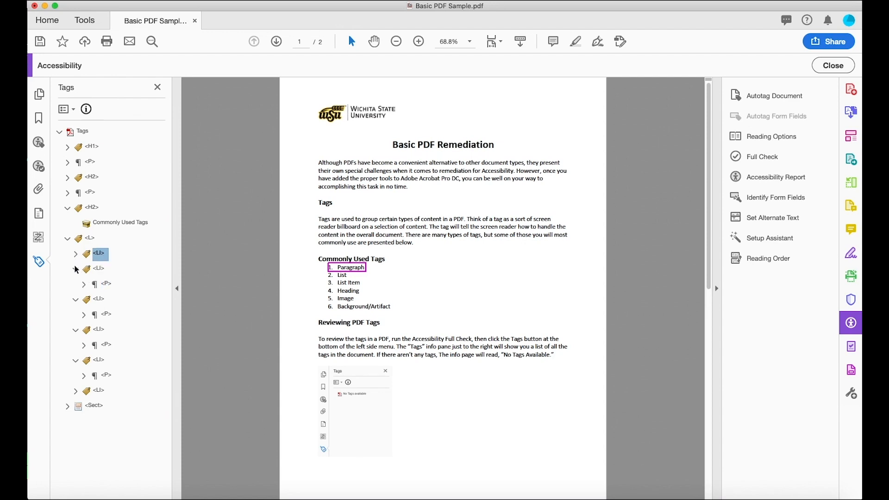
pyautogui.click(76, 269)
pyautogui.click(75, 284)
pyautogui.click(76, 300)
pyautogui.click(76, 314)
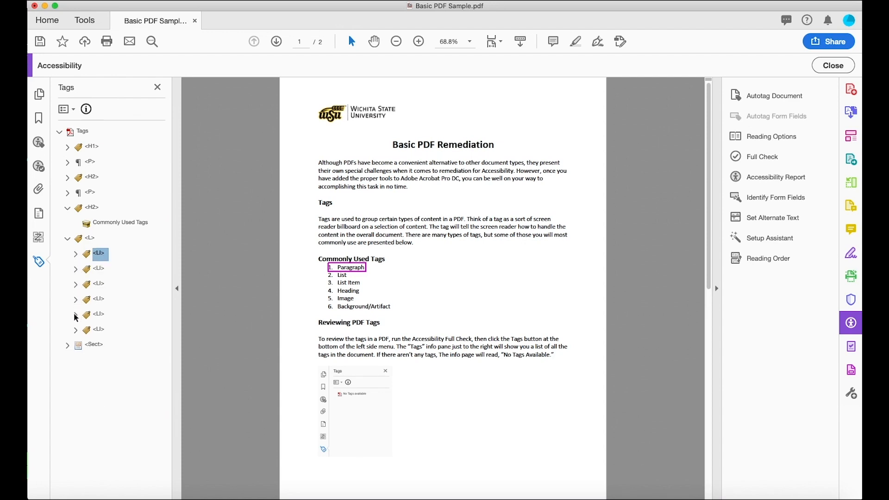
# Step: Move the "1. Paragraph" content out of its P tag directly into the first LI tag and delete the empty P tag
pyautogui.click(76, 254)
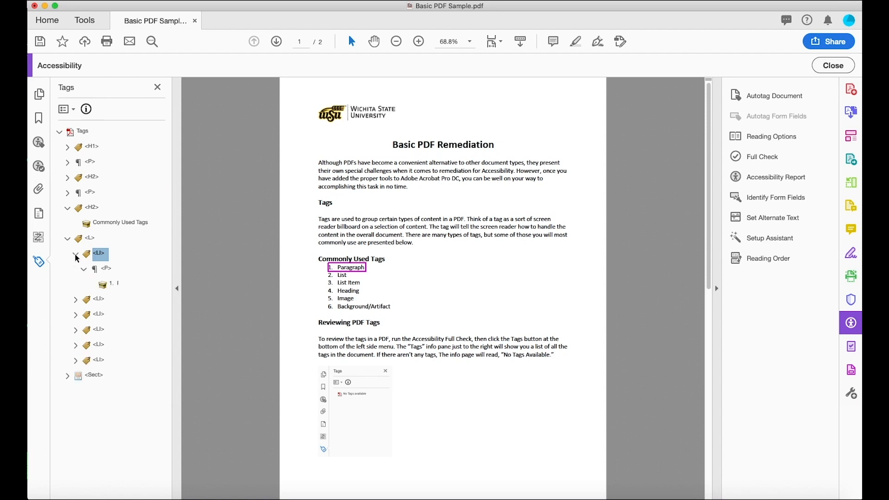
pyautogui.click(106, 271)
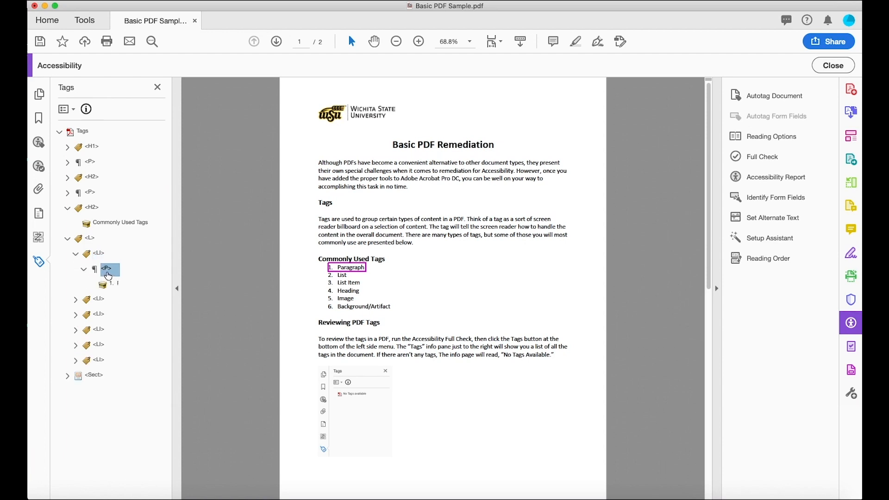
pyautogui.click(115, 286)
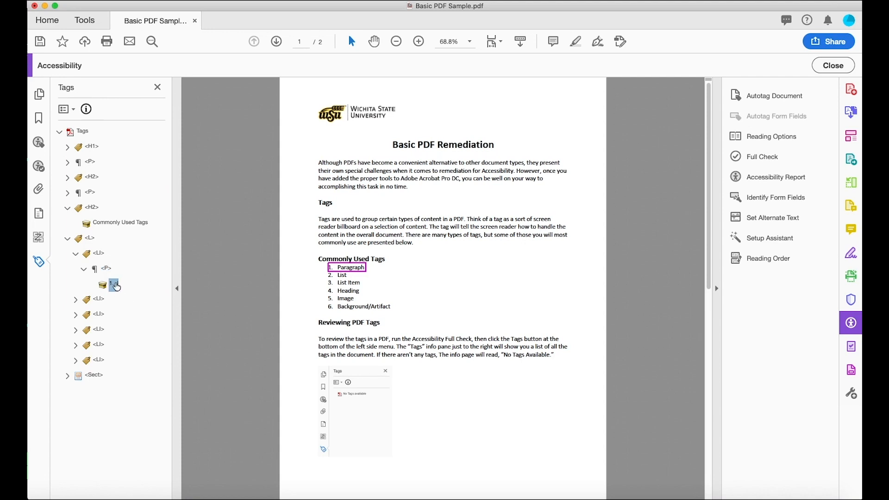
pyautogui.moveTo(116, 287); pyautogui.dragTo(104, 261)
pyautogui.moveTo(104, 261); pyautogui.dragTo(103, 258)
pyautogui.rightClick(109, 286)
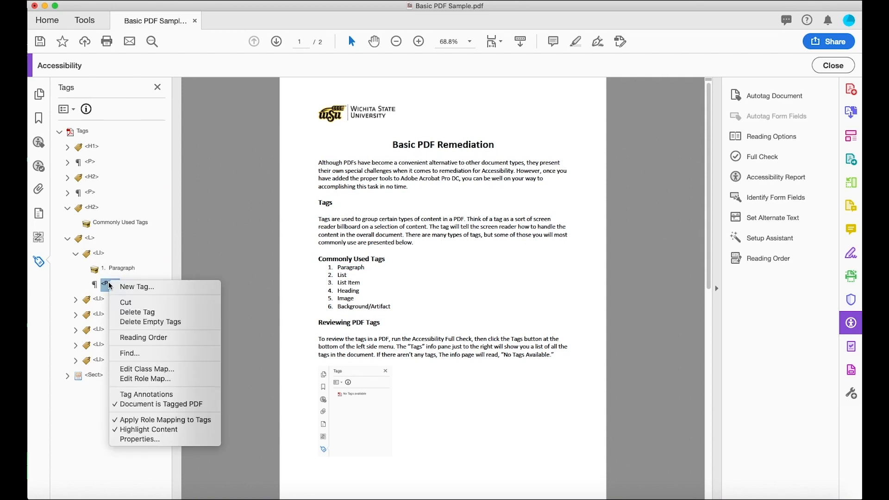
pyautogui.click(135, 316)
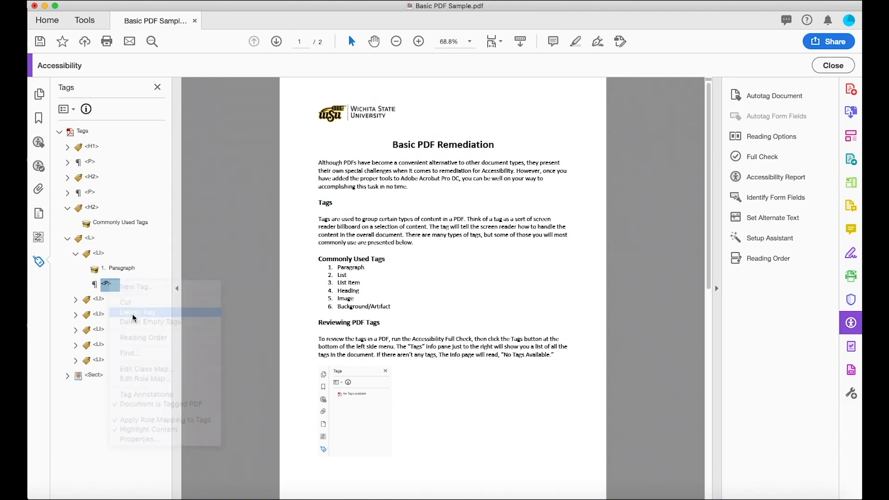
# Step: Move the "2. List" content directly under the second LI tag and delete its empty P tag
pyautogui.click(76, 283)
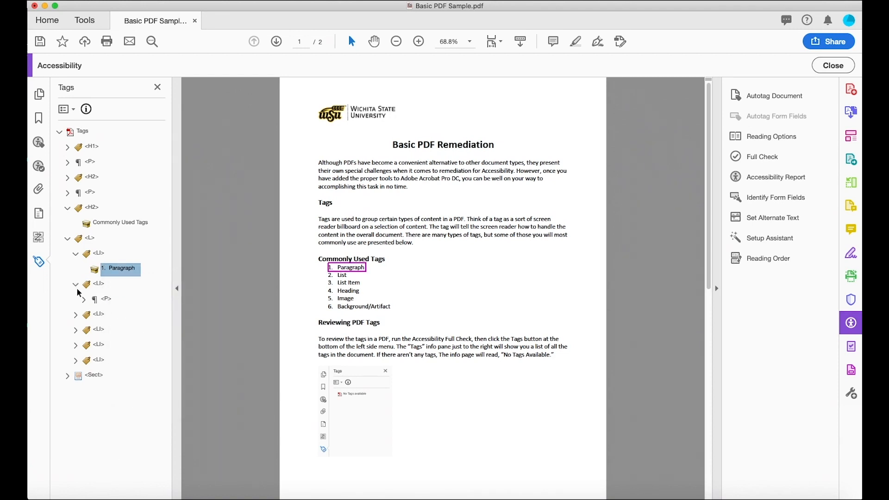
pyautogui.click(84, 299)
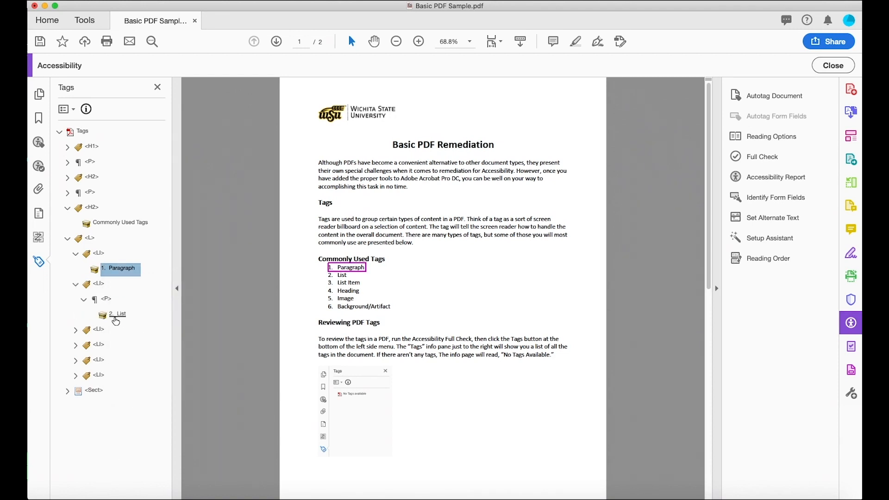
pyautogui.moveTo(116, 321); pyautogui.dragTo(108, 291)
pyautogui.rightClick(110, 321)
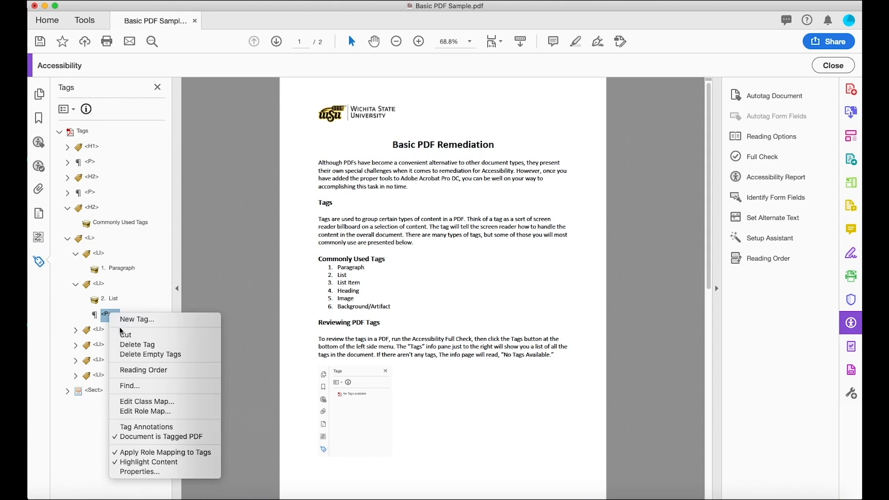
pyautogui.click(137, 349)
# Step: Move the "3. List Item" content directly under the third LI tag and delete its empty P tag
pyautogui.click(76, 315)
pyautogui.click(83, 330)
pyautogui.moveTo(119, 347); pyautogui.dragTo(102, 319)
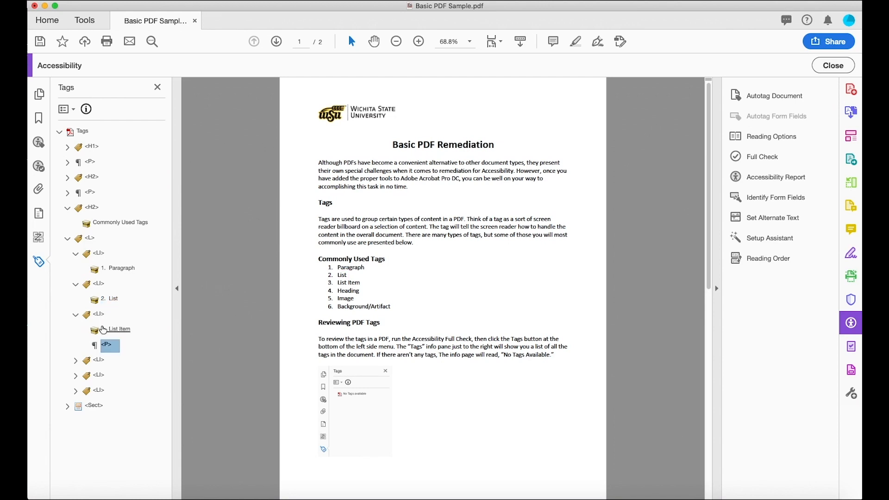
pyautogui.rightClick(102, 345)
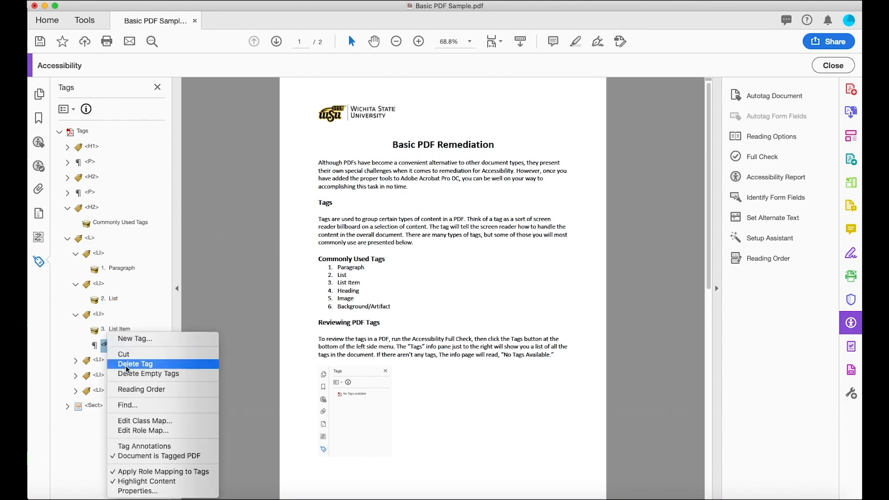
pyautogui.click(127, 364)
# Step: Move the "4. Heading" content directly under the fourth LI tag and delete its empty P tag
pyautogui.click(75, 345)
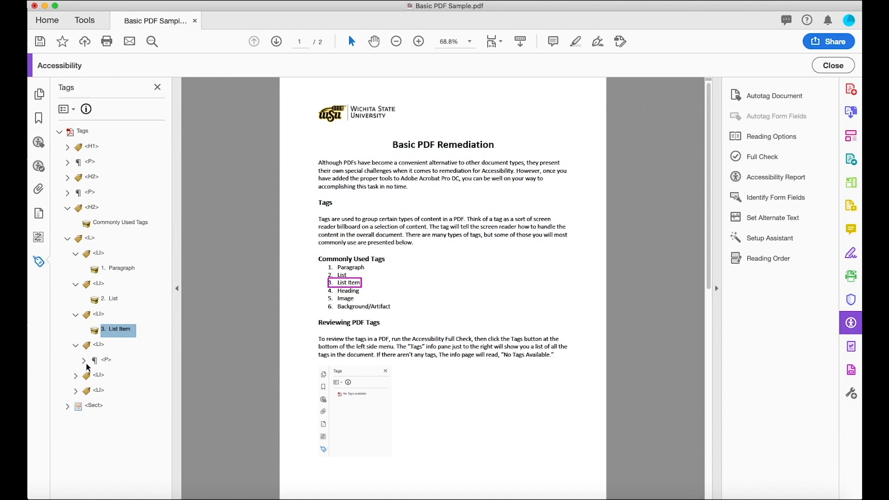
pyautogui.click(84, 361)
pyautogui.moveTo(101, 380); pyautogui.dragTo(105, 350)
pyautogui.rightClick(110, 381)
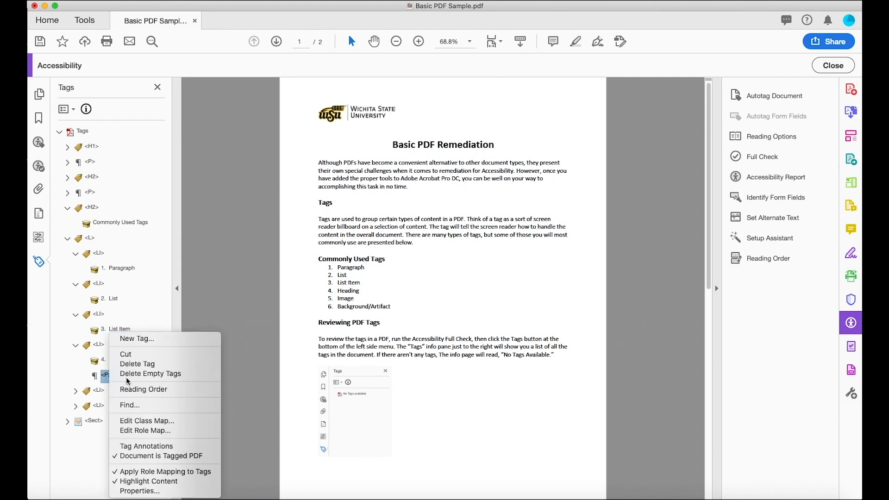
pyautogui.click(136, 364)
# Step: Move the "5. Image" content directly under the fifth LI tag and delete its empty P tag
pyautogui.click(75, 375)
pyautogui.click(82, 390)
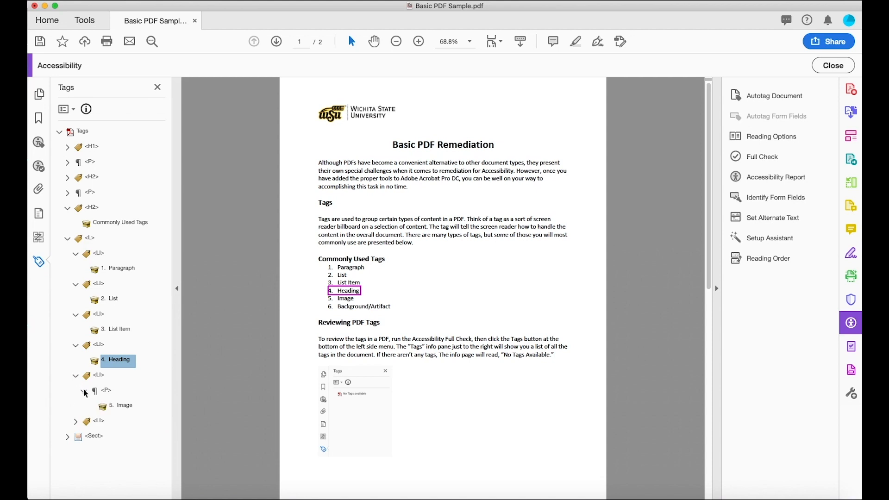
pyautogui.moveTo(118, 406); pyautogui.dragTo(107, 384)
pyautogui.rightClick(116, 405)
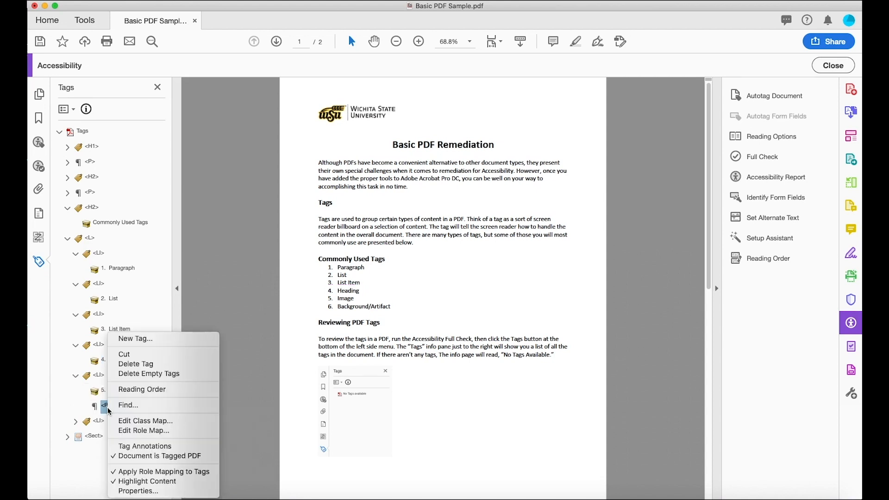
pyautogui.click(129, 364)
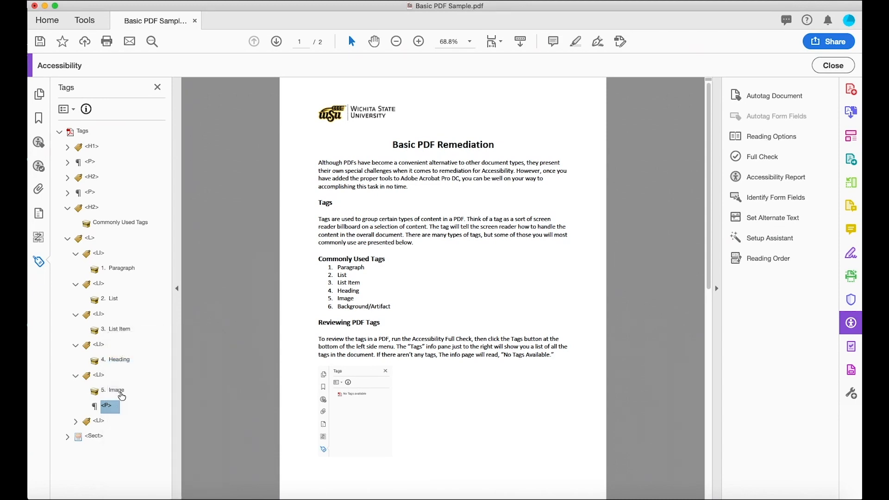
# Step: Move the "6. Background/Artifact" content directly under the last LI tag, delete its empty P tag, and select the L tag to check the list
pyautogui.click(76, 407)
pyautogui.click(84, 421)
pyautogui.moveTo(133, 437); pyautogui.dragTo(105, 415)
pyautogui.rightClick(106, 436)
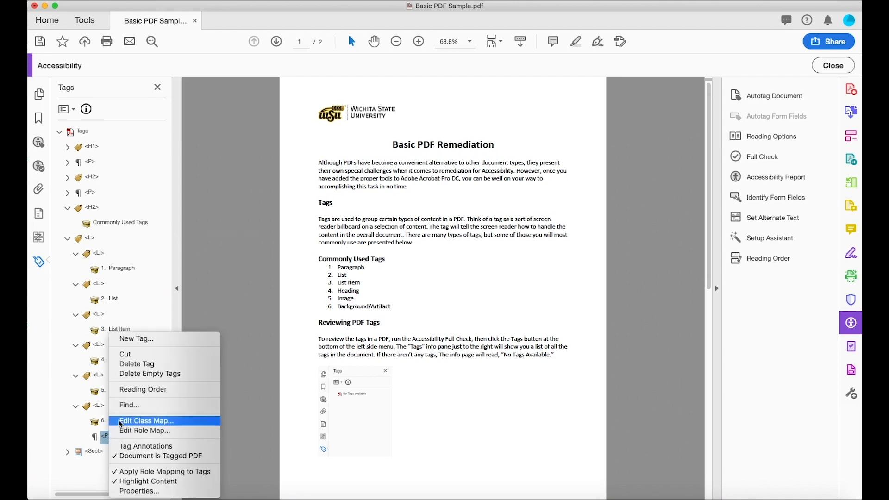
pyautogui.click(139, 363)
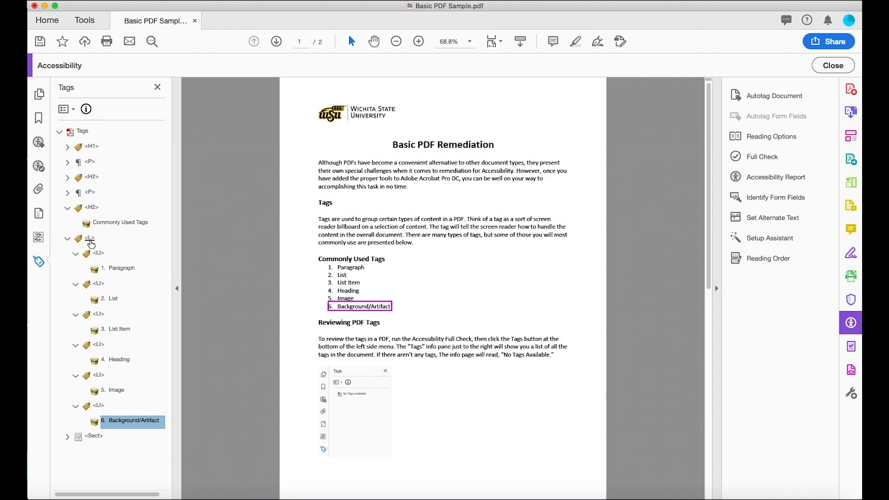
pyautogui.click(90, 238)
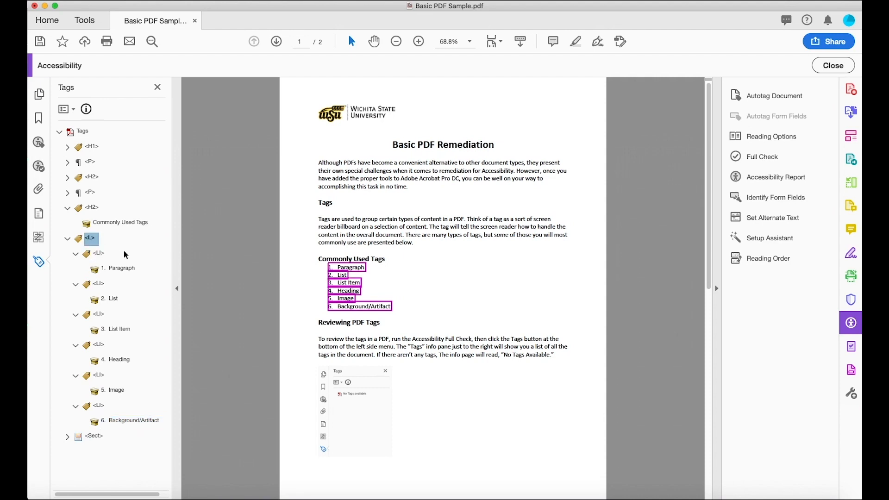
# Step: Walk through the tags from the "Commonly Used Tags" heading to "6. Background/Artifact" to check the highlighted content and reading order
pyautogui.press('Up')
pyautogui.press('Up')
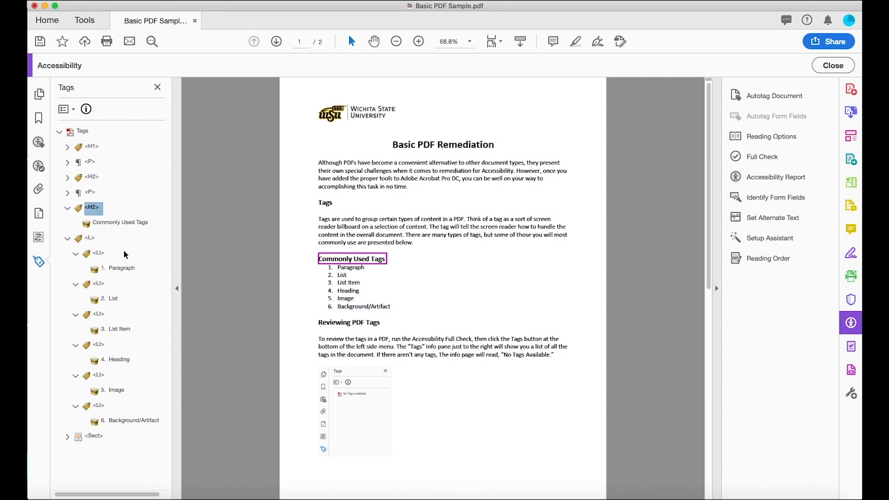
pyautogui.press('Down')
pyautogui.press('Down')
pyautogui.press('Down')
pyautogui.press('Down')
pyautogui.press('Down')
pyautogui.press('Down')
pyautogui.press('Down')
pyautogui.press('Down')
pyautogui.press('Down')
pyautogui.press('Down')
pyautogui.press('Down')
pyautogui.press('Down')
pyautogui.press('Down')
pyautogui.press('Down')
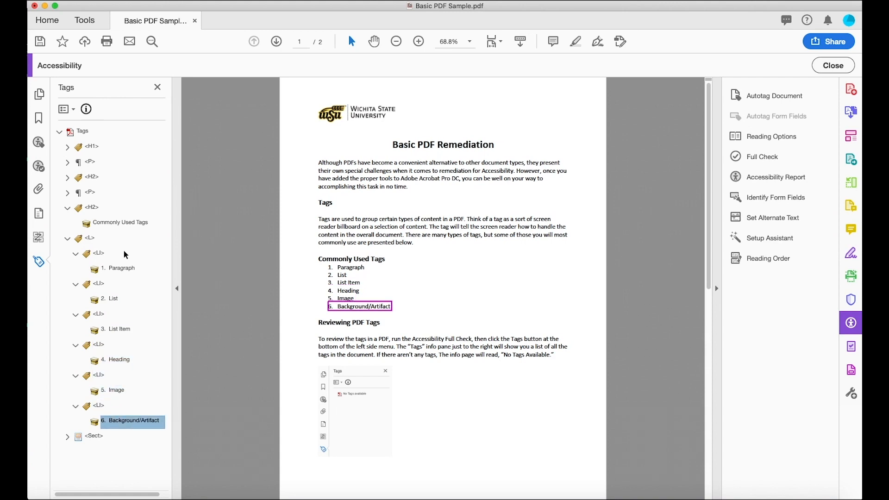
# Step: Collapse all six LI tags, the "Commonly Used Tags" H2 tag and the L tag in the tag tree
pyautogui.click(75, 254)
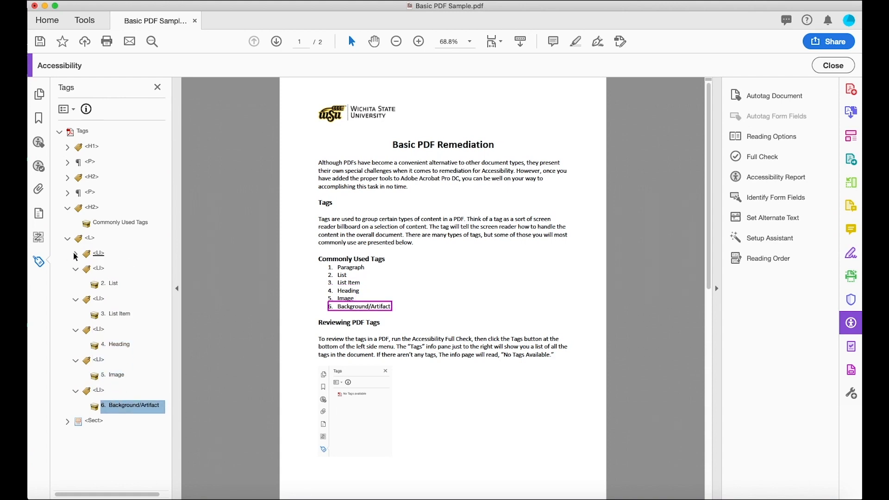
pyautogui.click(75, 269)
pyautogui.click(75, 284)
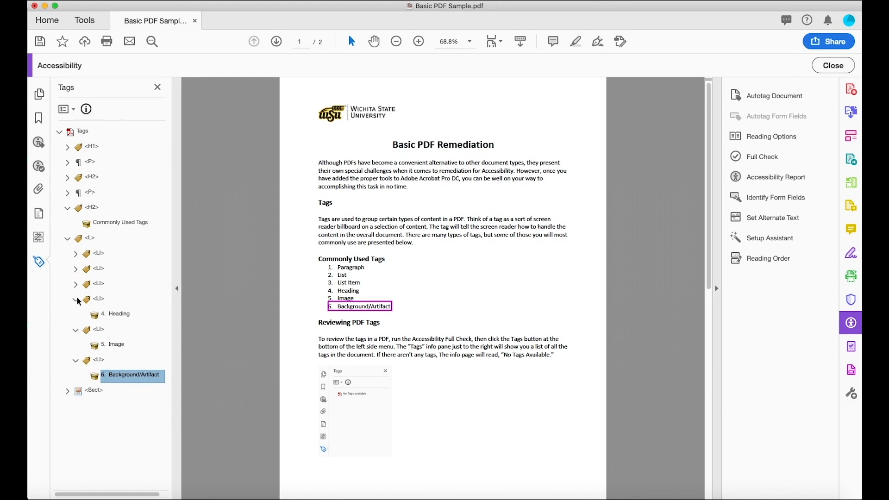
pyautogui.click(75, 300)
pyautogui.click(75, 315)
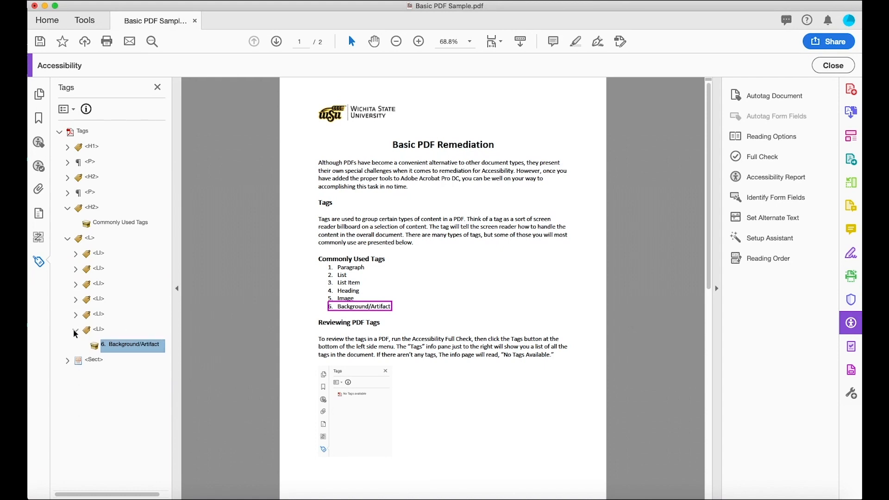
pyautogui.click(74, 330)
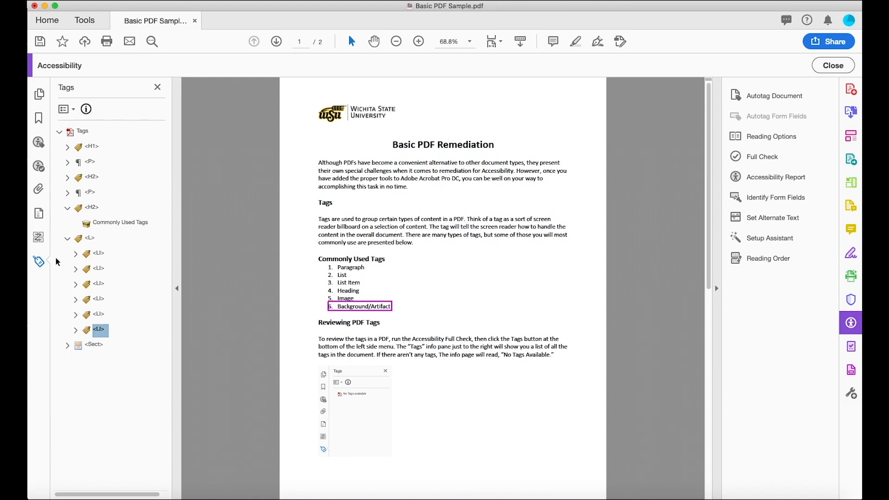
pyautogui.click(67, 207)
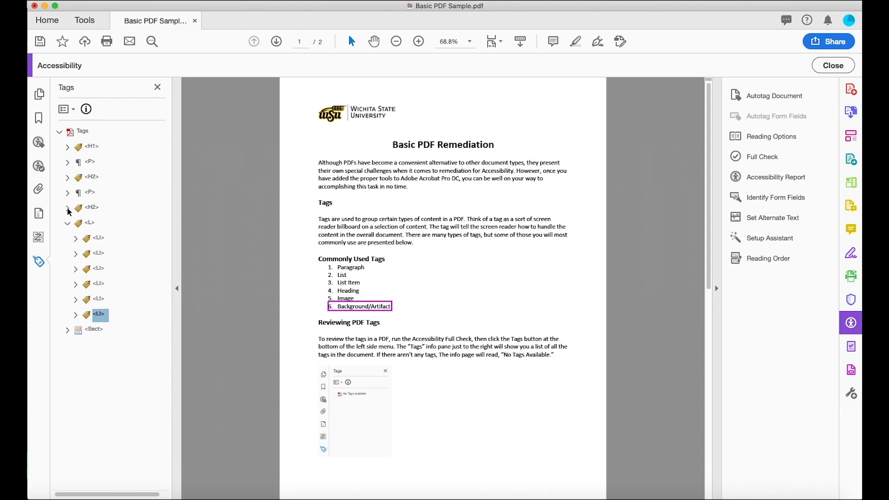
pyautogui.click(68, 223)
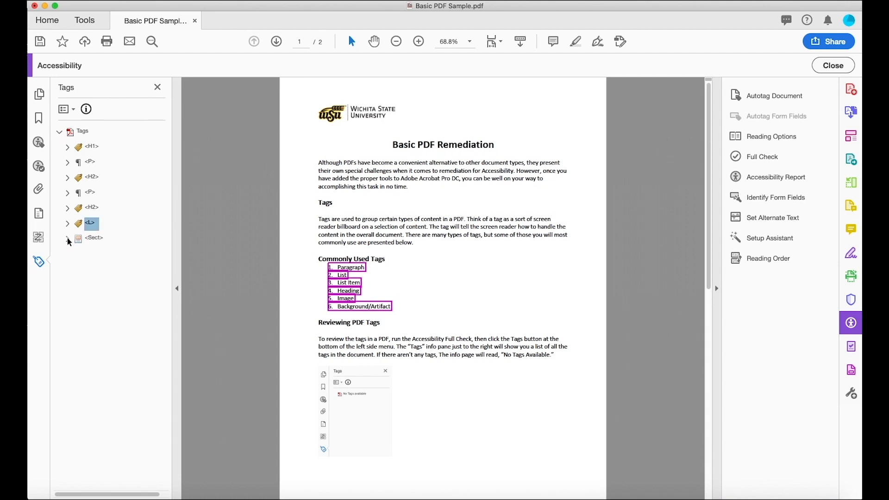
# Step: Move all tags from H3 to Table out of the remaining Sect tag to directly after the L tag, and delete the empty Sect tag
pyautogui.click(68, 238)
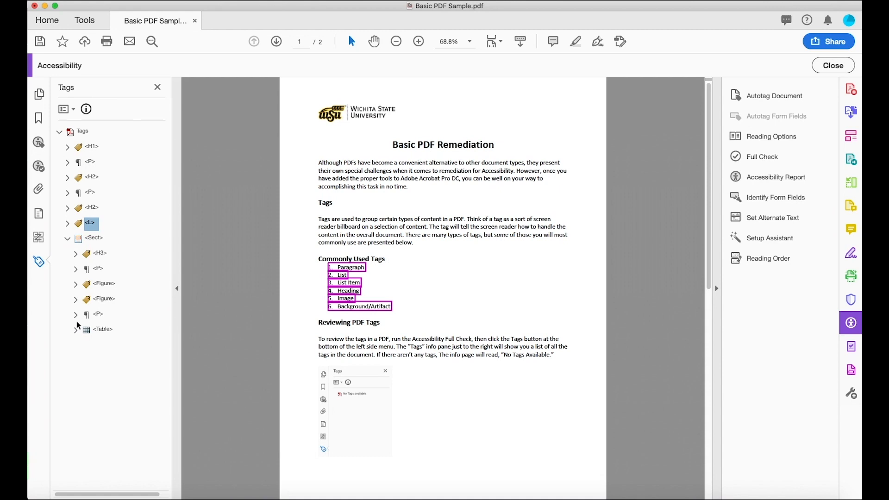
pyautogui.click(99, 254)
pyautogui.scroll(-5, 407, 402)
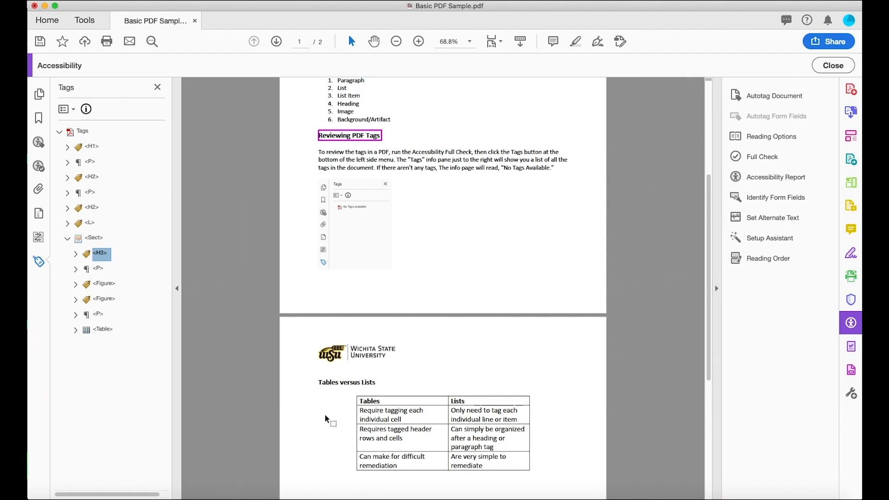
pyautogui.keyDown('shift'); pyautogui.click(103, 331); pyautogui.keyUp('shift')
pyautogui.moveTo(105, 262); pyautogui.dragTo(85, 232)
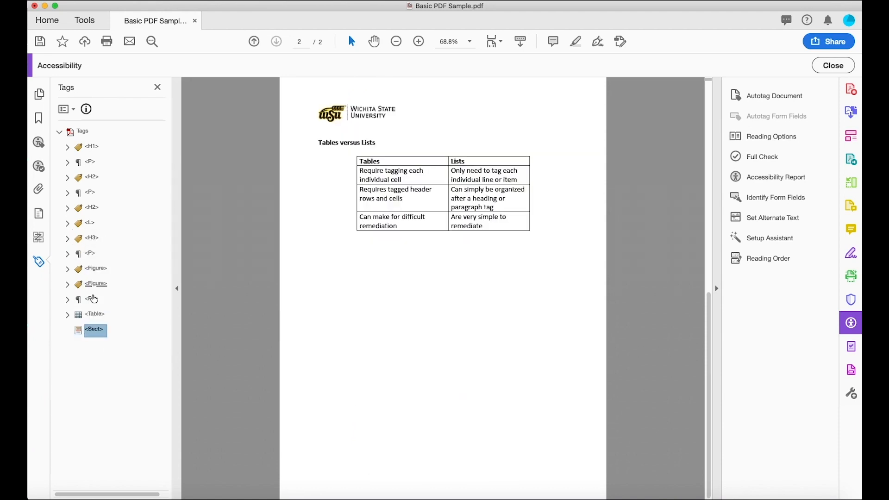
pyautogui.rightClick(93, 330)
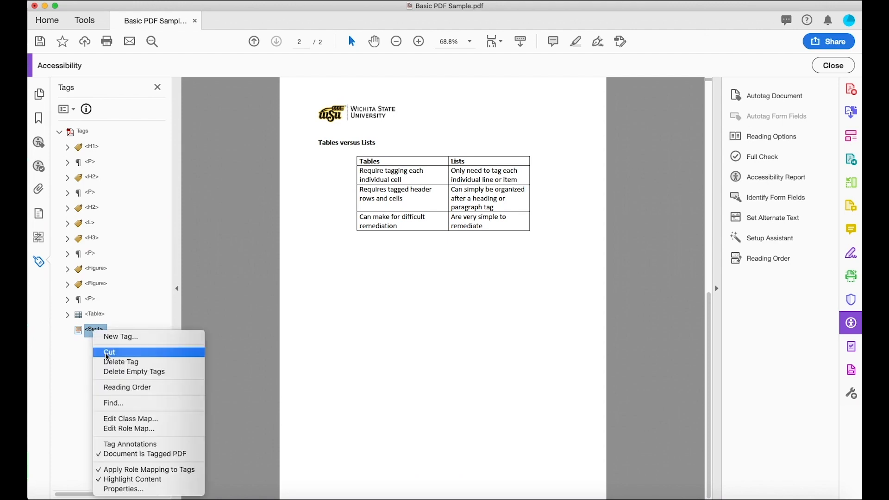
pyautogui.click(112, 362)
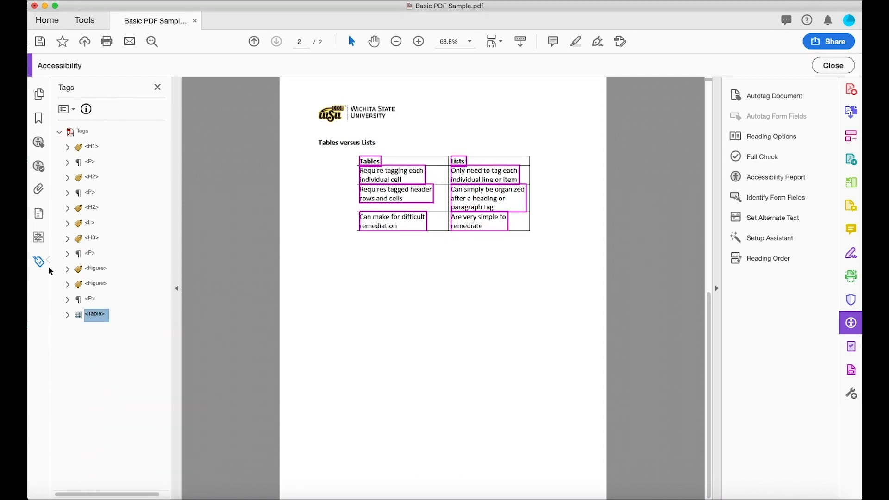
# Step: Change the "Reviewing PDF Tags" heading tag to Heading Level 2 and check the content of the paragraph tag below it
pyautogui.click(92, 239)
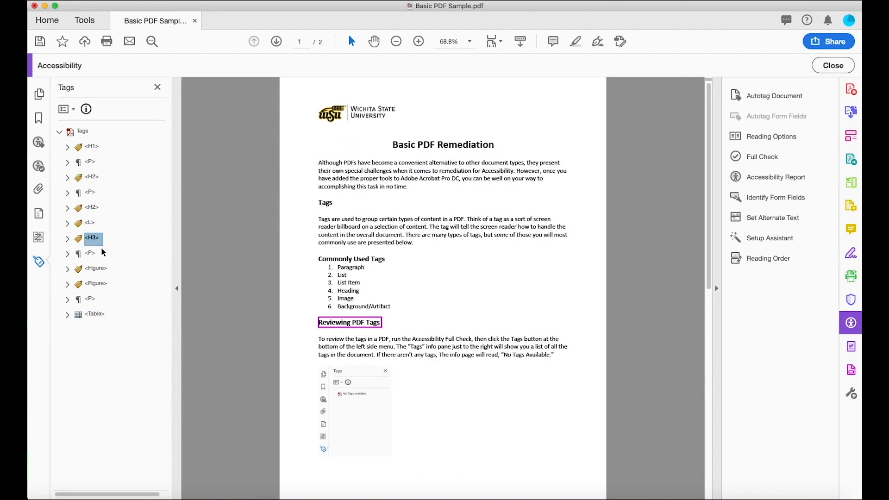
pyautogui.click(67, 239)
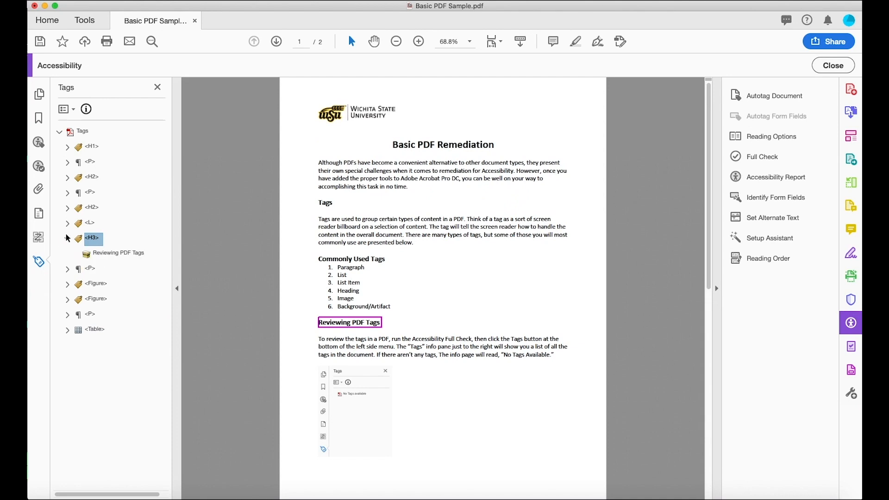
pyautogui.rightClick(94, 240)
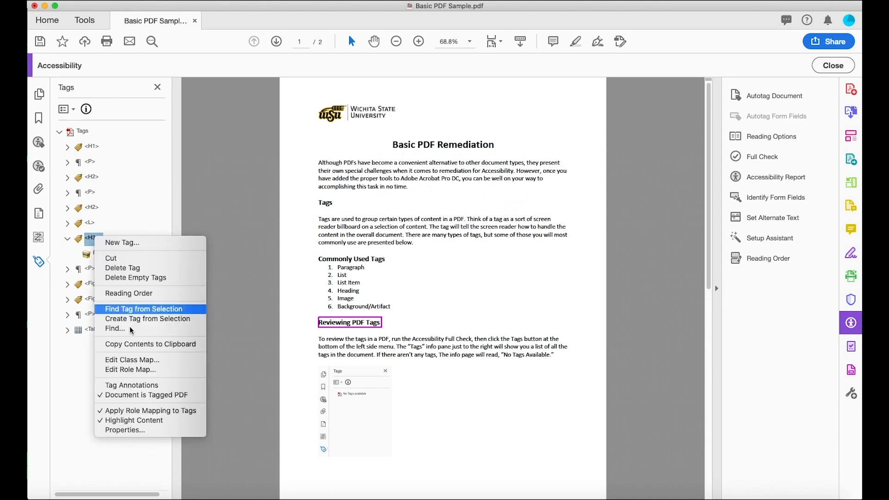
pyautogui.click(148, 431)
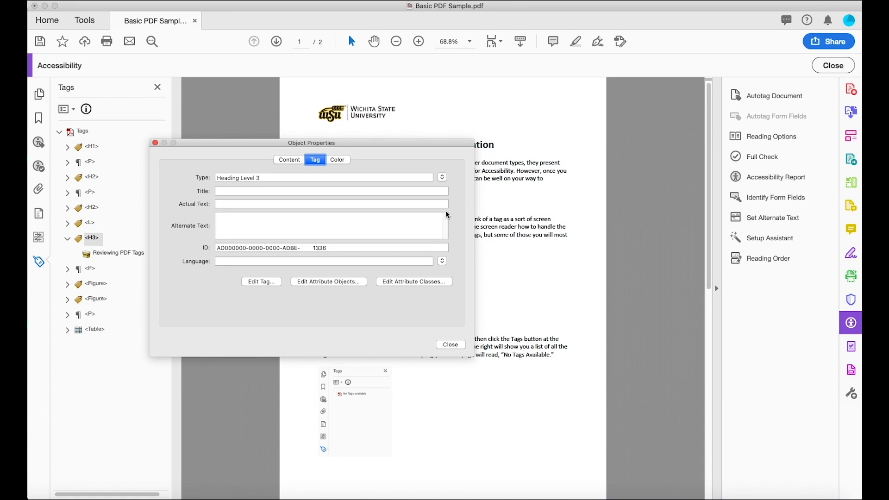
pyautogui.click(441, 178)
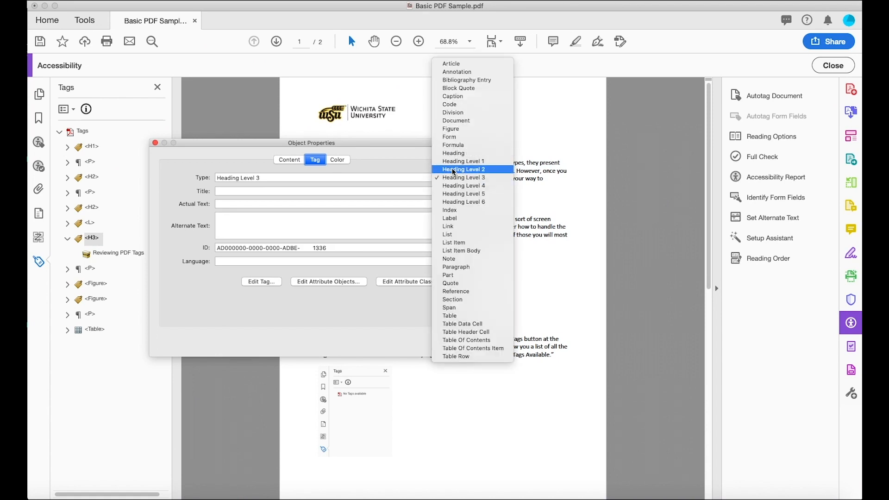
pyautogui.click(453, 169)
pyautogui.click(449, 346)
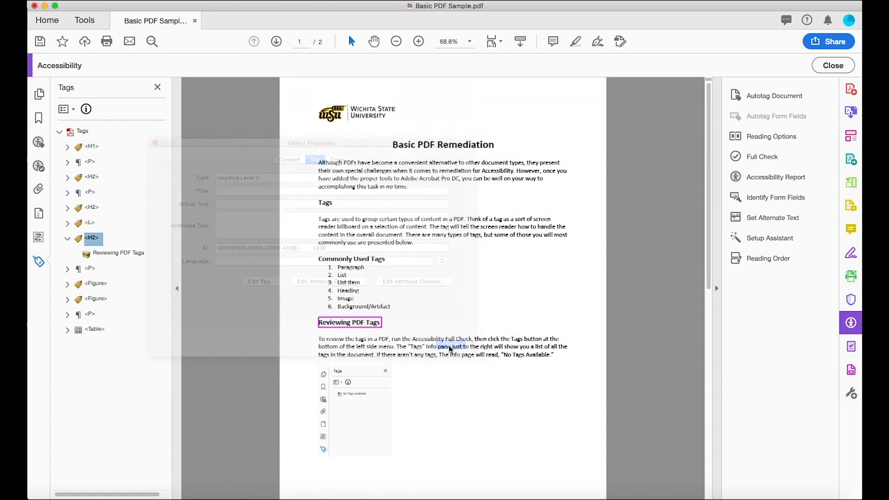
pyautogui.click(67, 240)
pyautogui.click(67, 254)
pyautogui.click(90, 254)
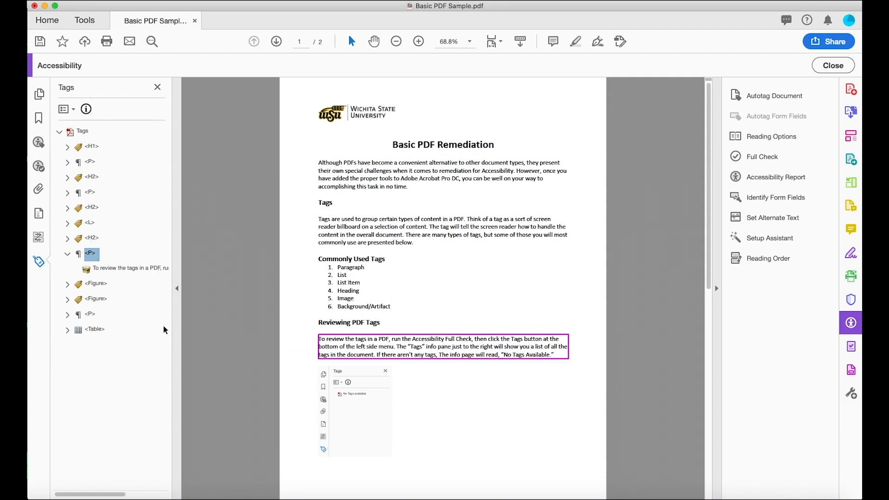
pyautogui.click(68, 253)
# Step: Give the page 1 screenshot's Figure tag the alternate text "Screenshot showing that no tags are available in the PDF."
pyautogui.click(67, 268)
pyautogui.click(118, 283)
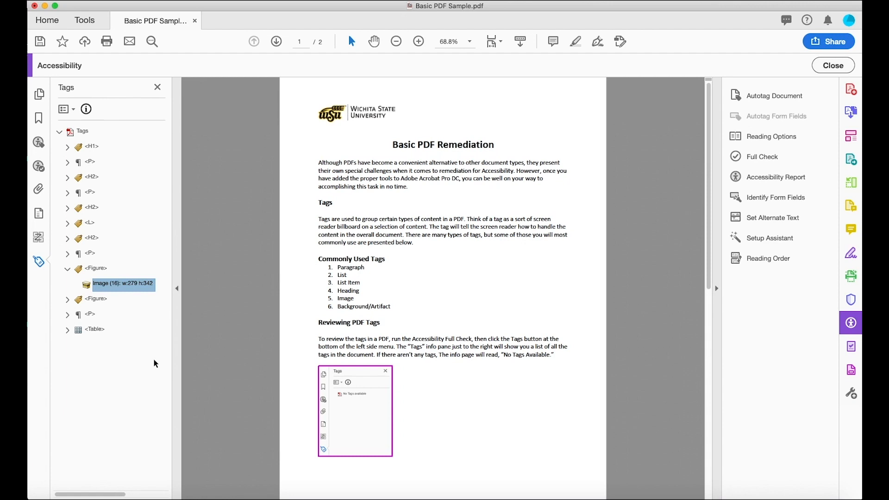
pyautogui.rightClick(128, 286)
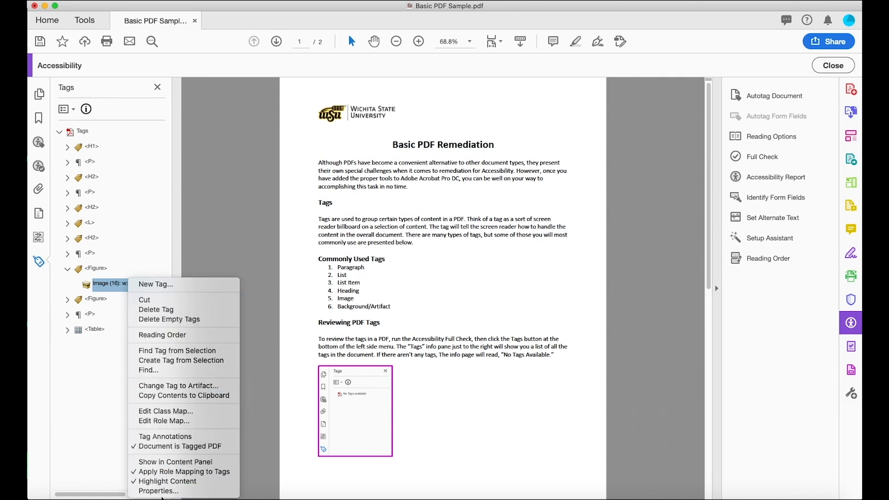
pyautogui.click(160, 491)
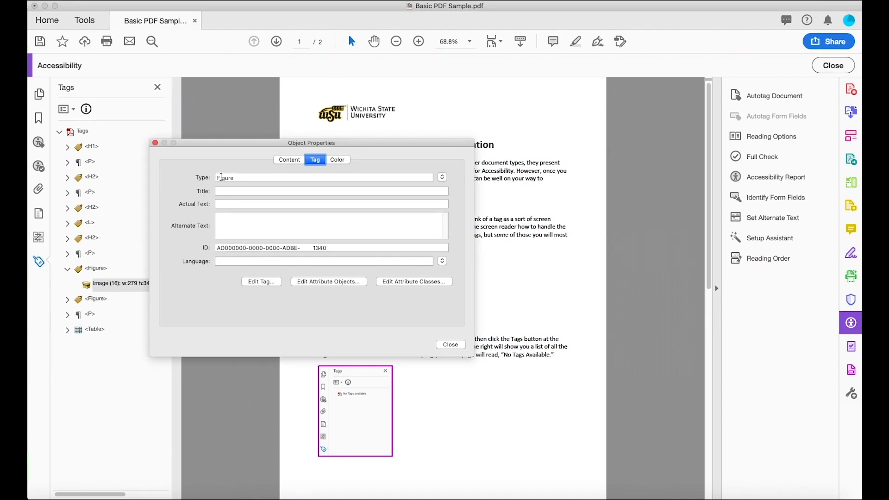
pyautogui.click(233, 225)
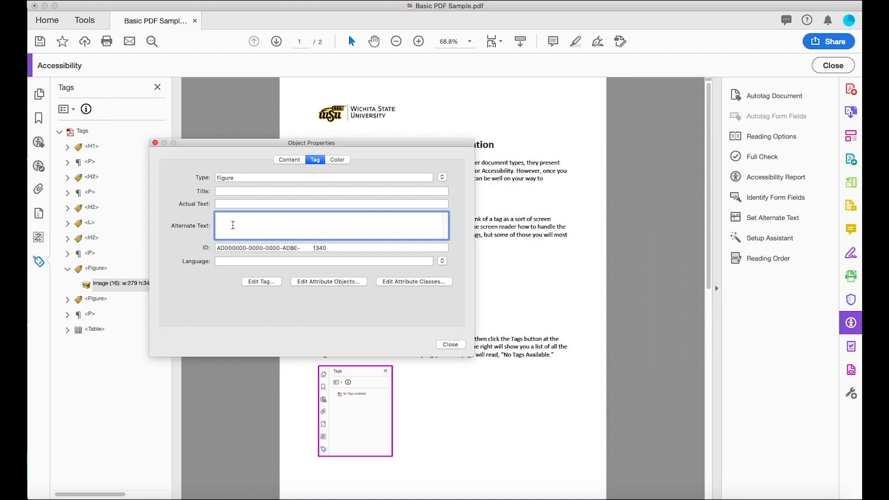
pyautogui.write('Screenshot showing that no tags are available in the PDF.')
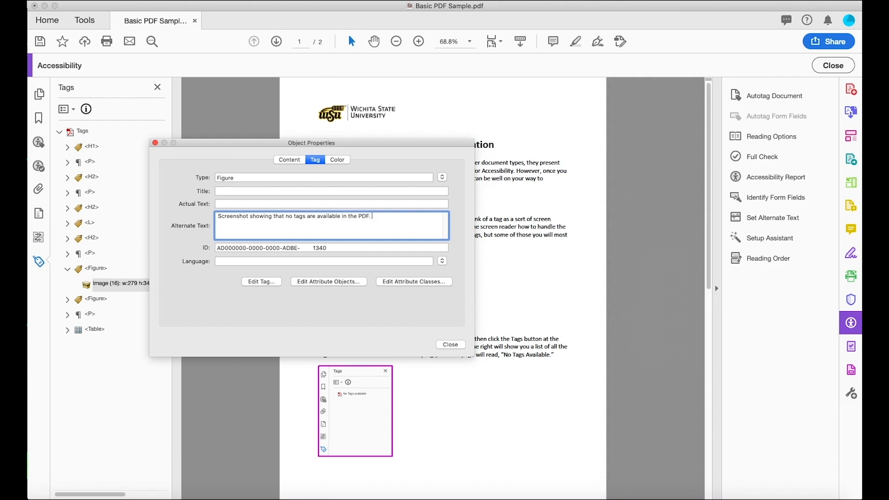
pyautogui.click(439, 346)
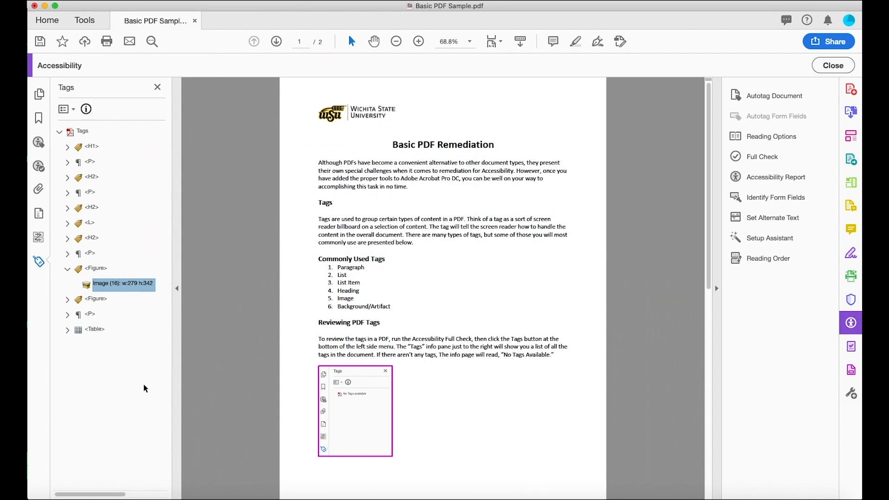
pyautogui.click(67, 269)
# Step: Mark the Wichita State University logo on page 2 as Background/Artifact with the Reading Order tool
pyautogui.click(67, 283)
pyautogui.click(110, 300)
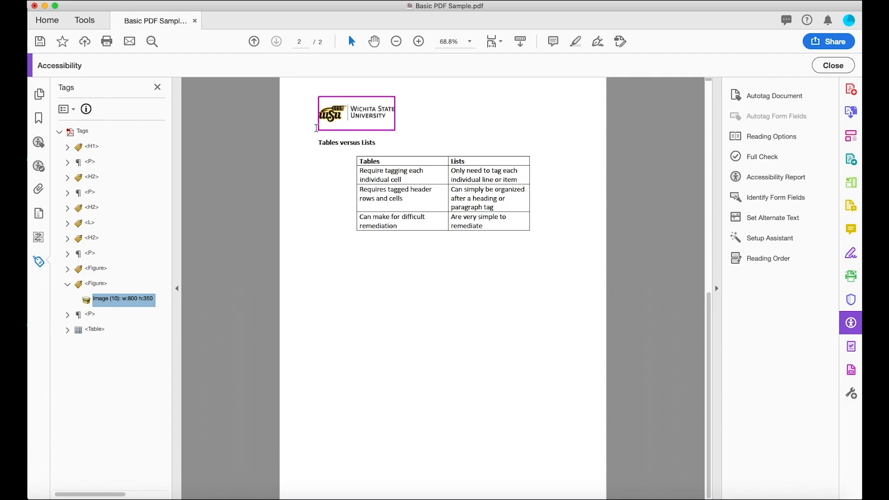
pyautogui.click(748, 262)
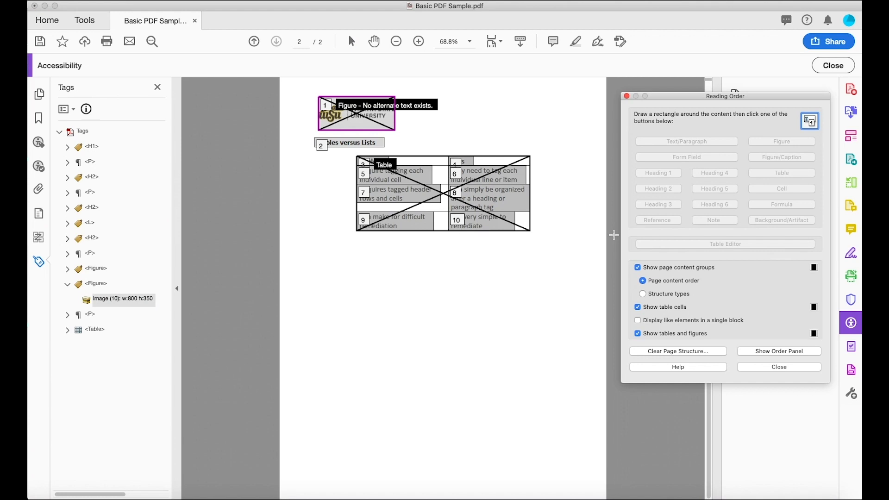
pyautogui.moveTo(307, 91); pyautogui.dragTo(416, 135)
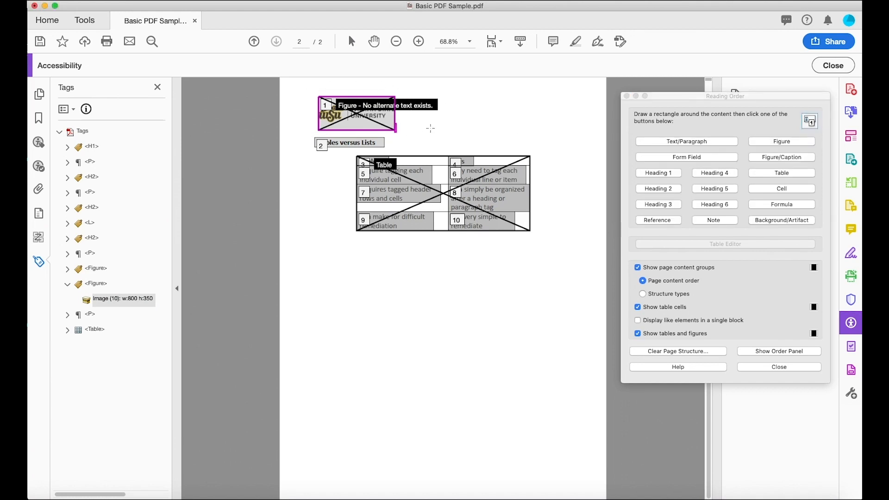
pyautogui.click(778, 221)
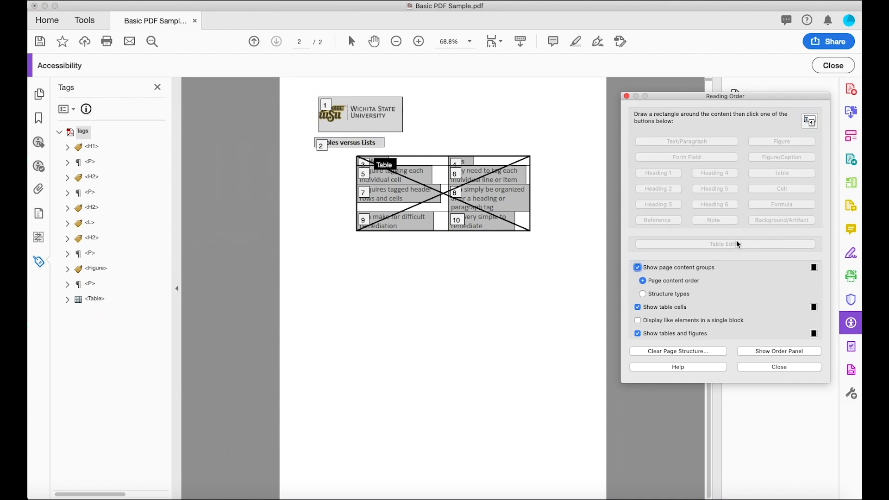
pyautogui.click(779, 367)
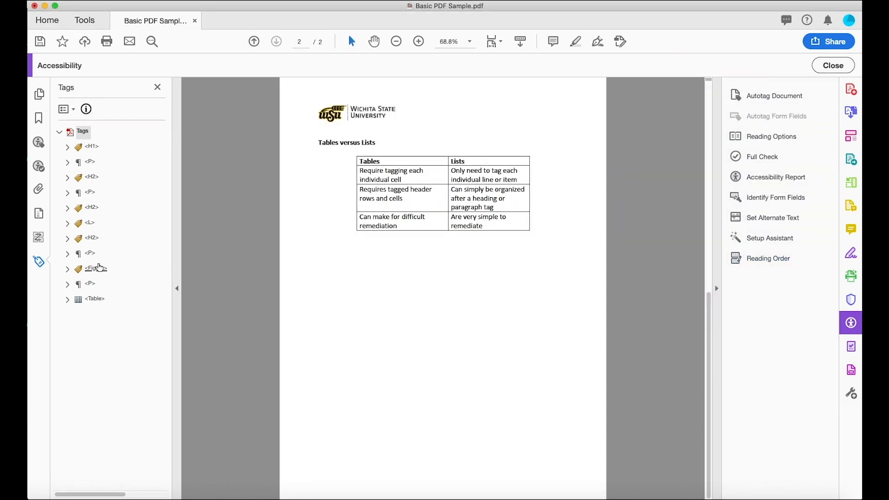
# Step: Change the "Tables versus Lists" paragraph tag on page 2 to Heading Level 2
pyautogui.click(68, 284)
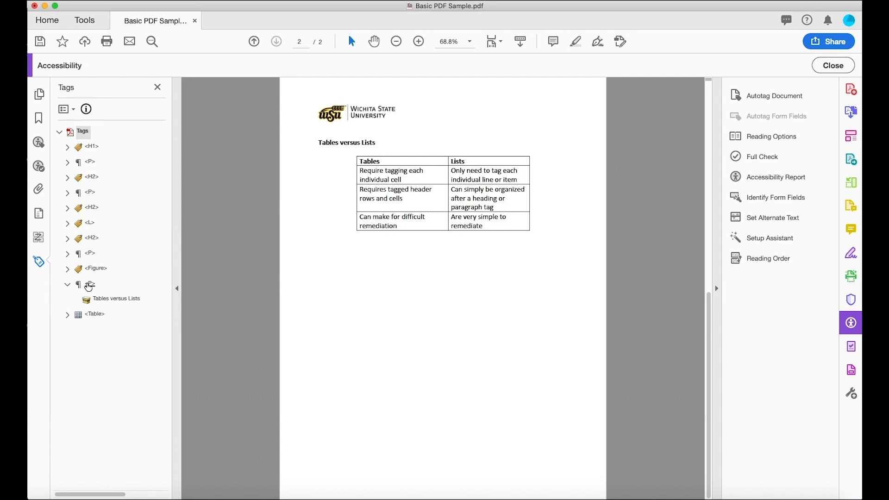
pyautogui.click(91, 284)
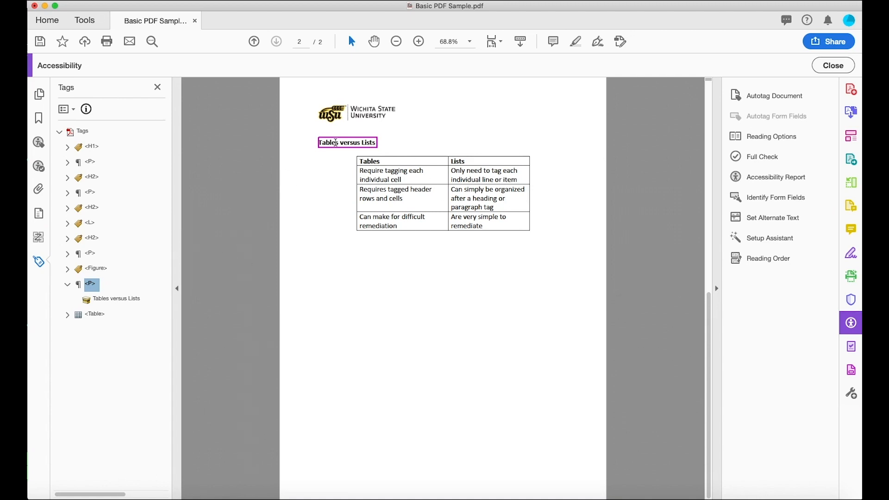
pyautogui.rightClick(91, 287)
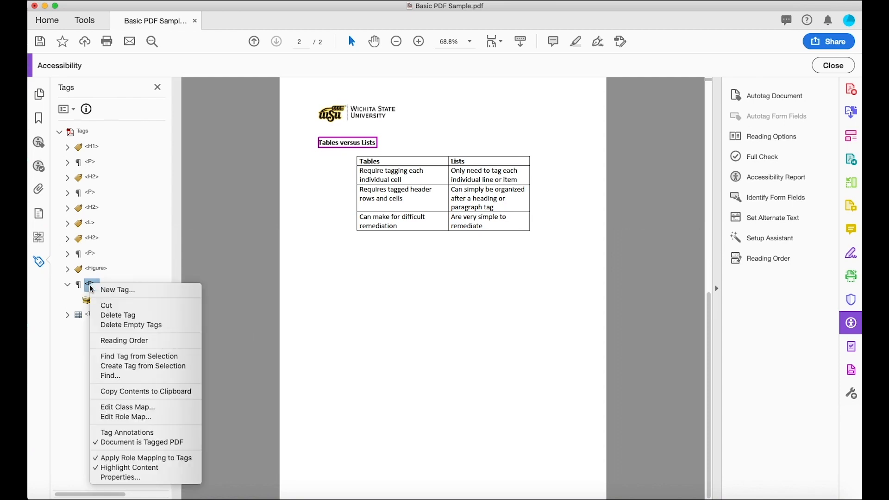
pyautogui.click(125, 474)
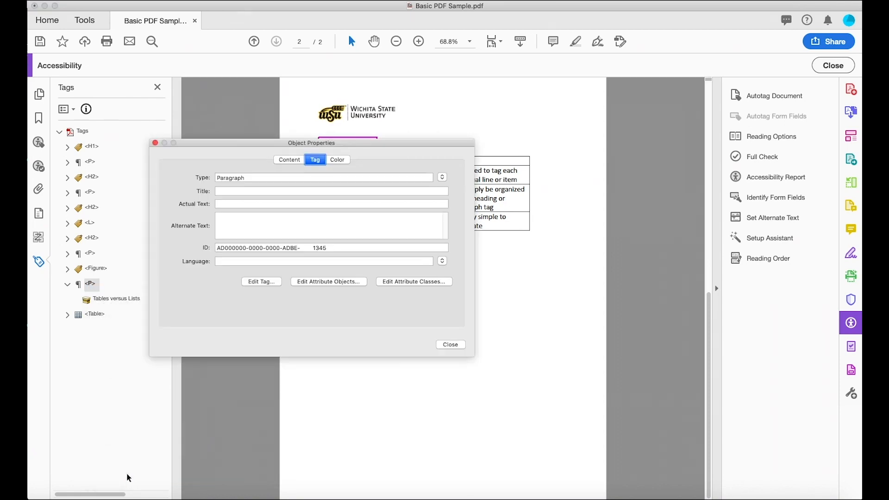
pyautogui.click(443, 178)
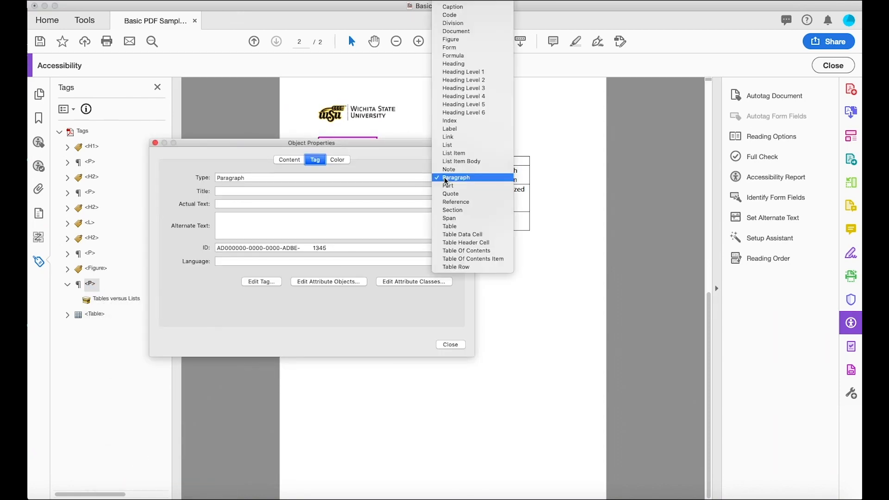
pyautogui.click(461, 79)
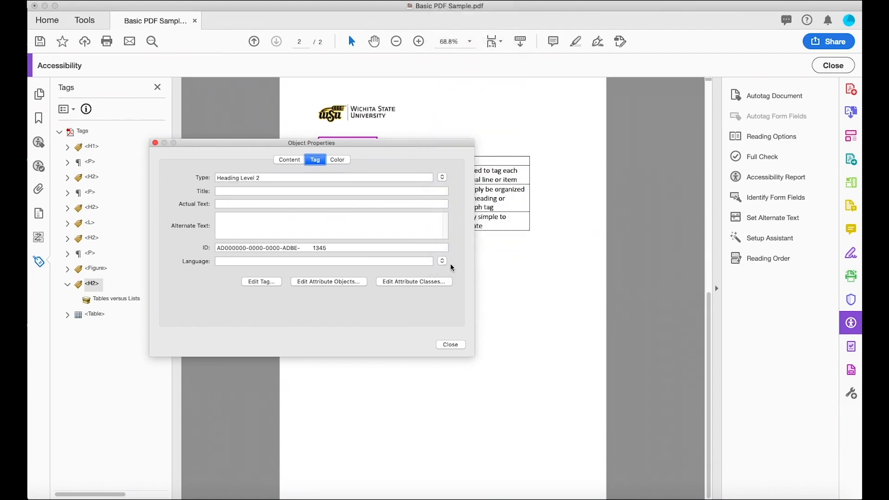
pyautogui.click(452, 345)
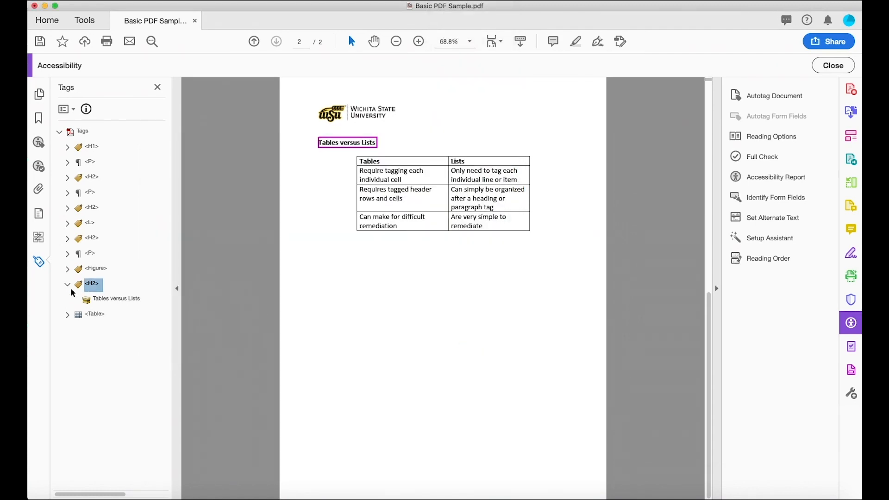
pyautogui.click(67, 284)
# Step: Examine how the Table tag is divided into rows and data cells, and which content its first-row cells hold
pyautogui.click(68, 299)
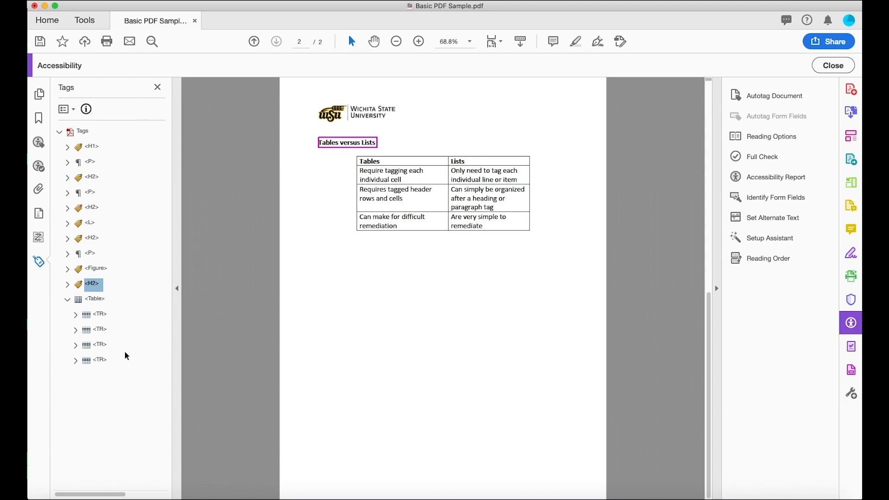
pyautogui.click(75, 314)
pyautogui.click(75, 360)
pyautogui.click(75, 406)
pyautogui.click(75, 452)
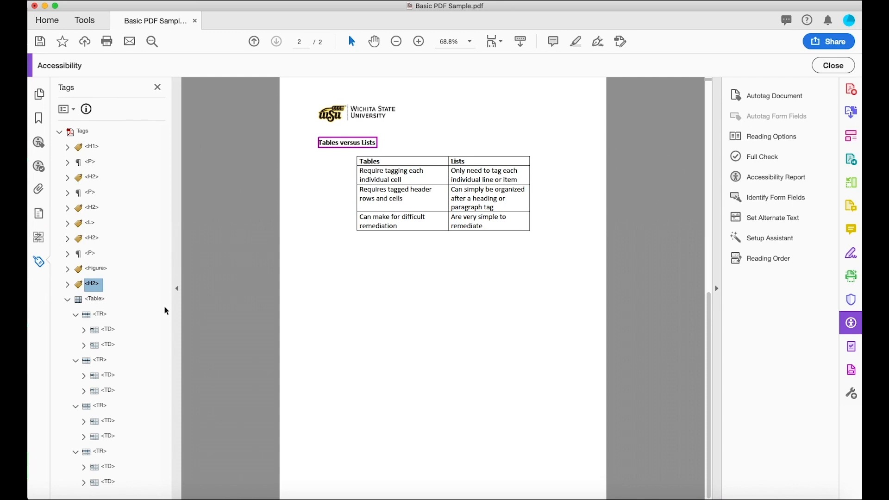
pyautogui.click(83, 330)
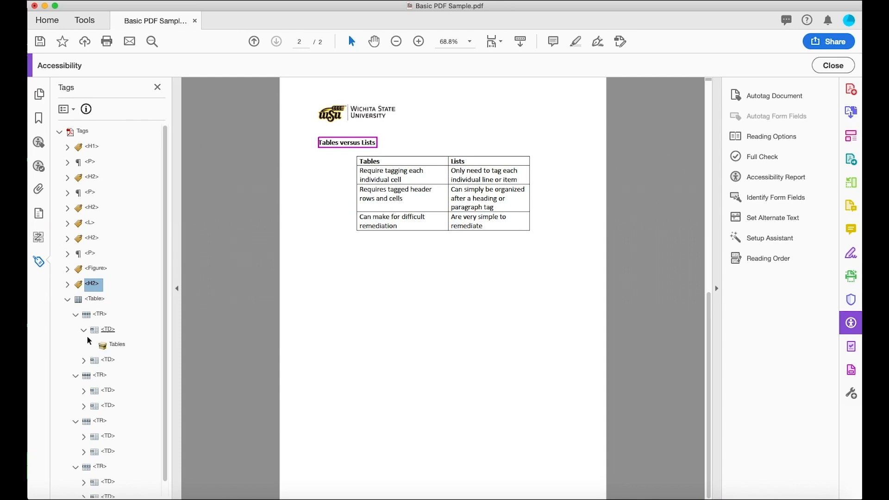
pyautogui.click(115, 345)
pyautogui.click(84, 361)
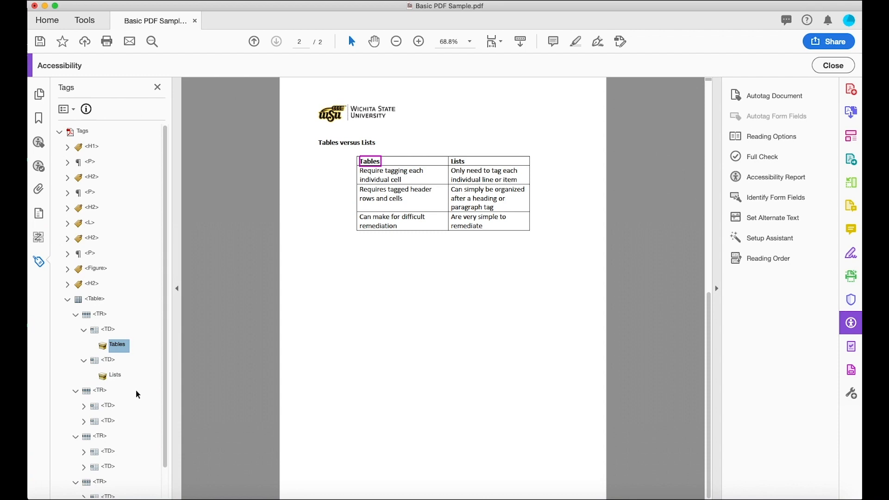
pyautogui.click(84, 360)
pyautogui.click(83, 330)
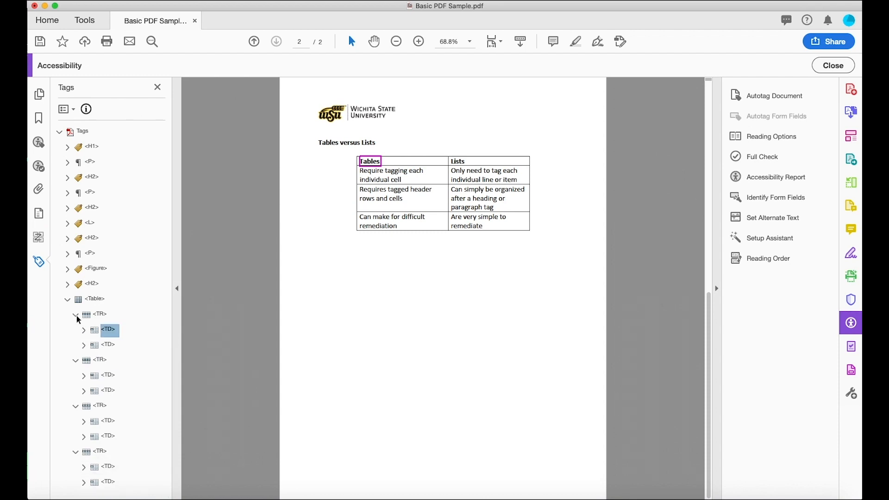
pyautogui.click(76, 314)
pyautogui.click(74, 329)
pyautogui.click(76, 345)
pyautogui.click(75, 360)
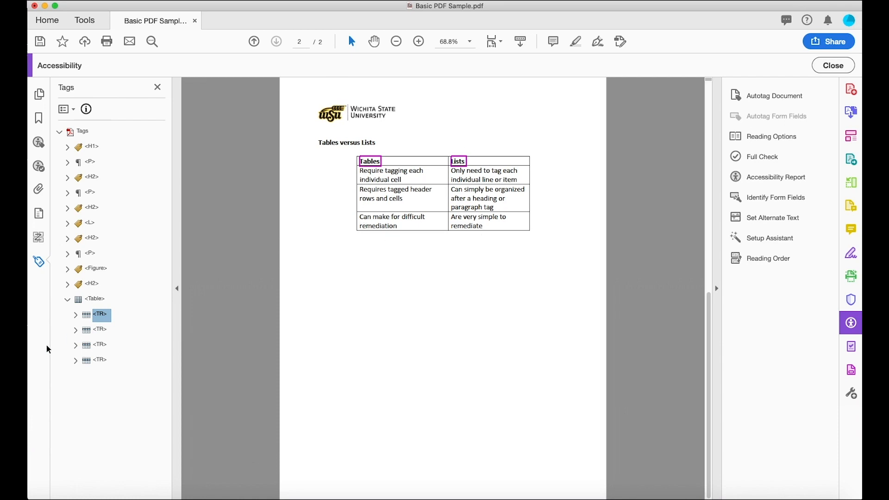
pyautogui.click(67, 299)
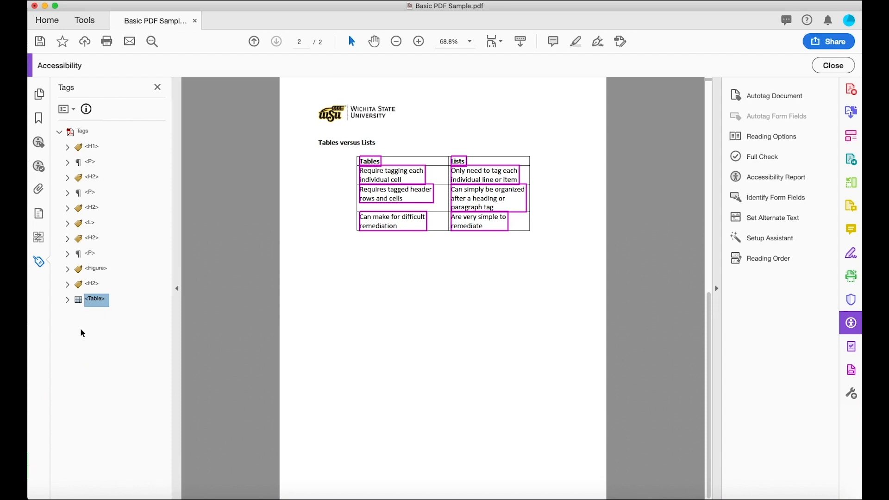
# Step: Add a new List tag directly after the "Tables versus Lists" H2 tag
pyautogui.rightClick(91, 287)
pyautogui.click(104, 287)
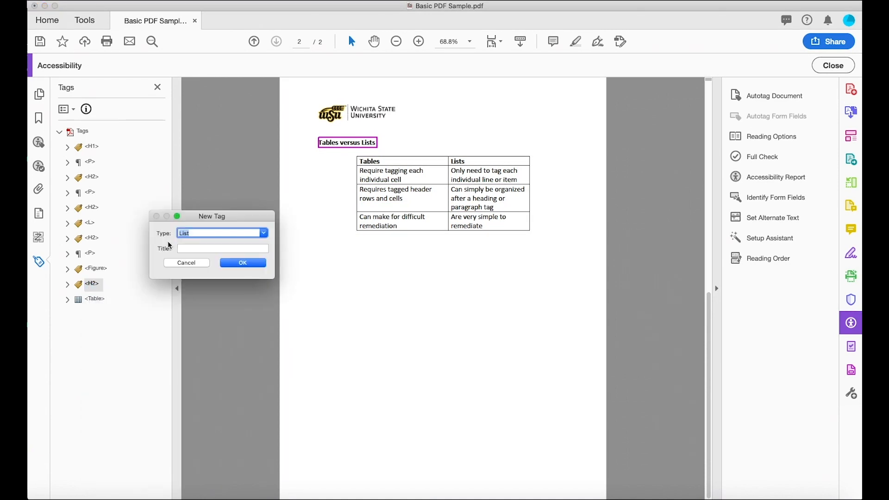
pyautogui.click(264, 234)
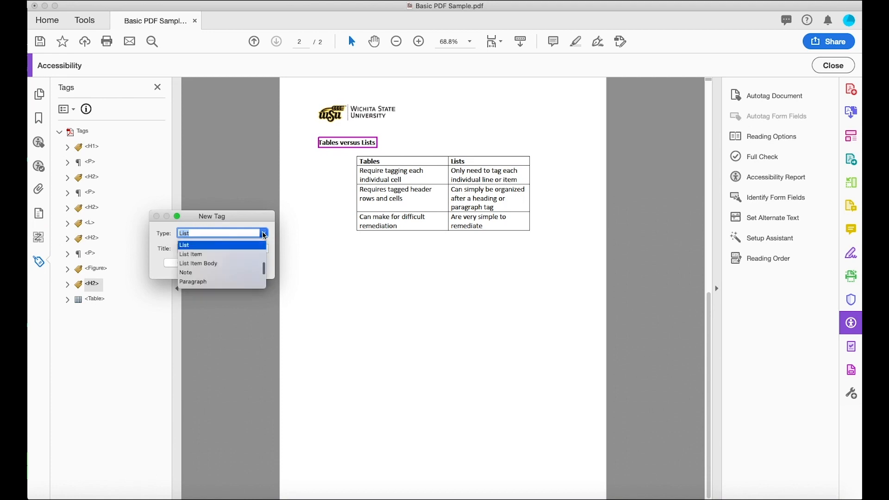
pyautogui.click(193, 247)
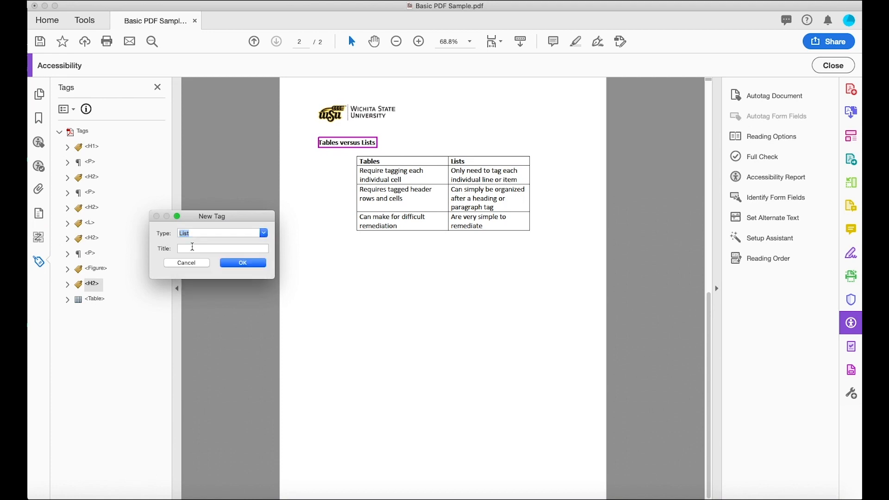
pyautogui.click(237, 262)
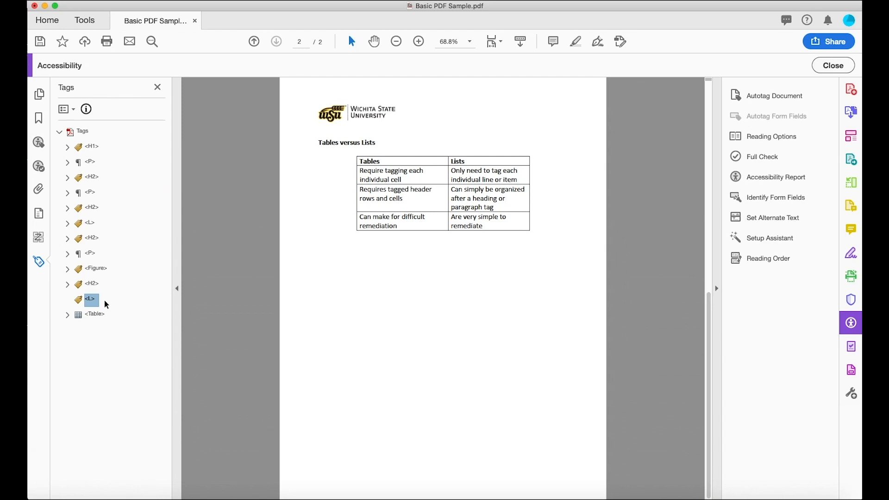
# Step: Check the two cells in the table's first row and change the "Tables" cell tag to Heading Level 3
pyautogui.click(67, 315)
pyautogui.click(74, 330)
pyautogui.click(83, 345)
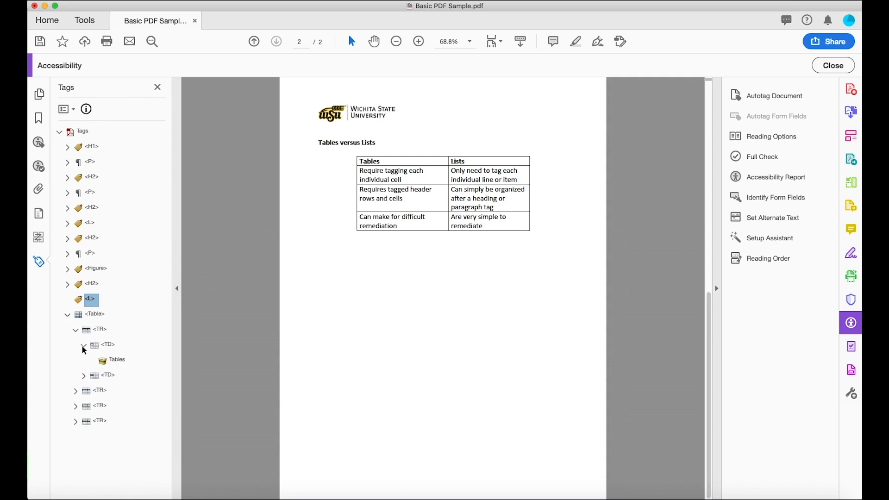
pyautogui.click(118, 363)
pyautogui.click(84, 376)
pyautogui.click(115, 390)
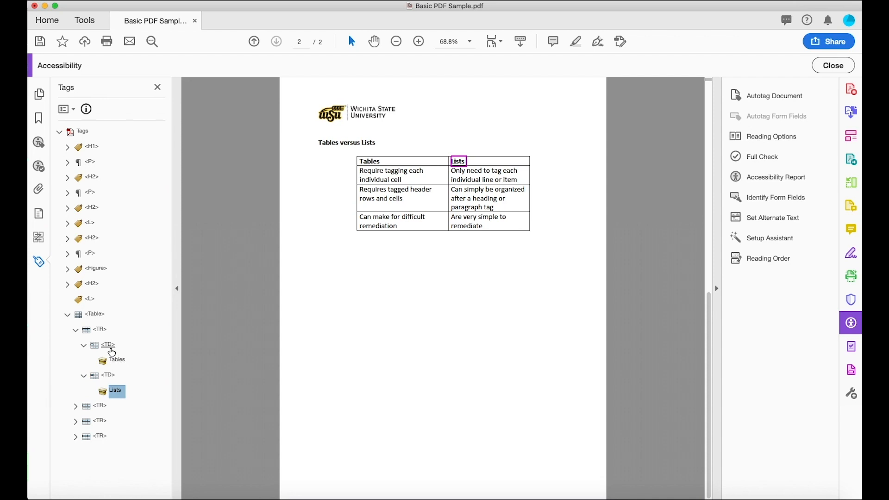
pyautogui.click(110, 349)
pyautogui.rightClick(110, 349)
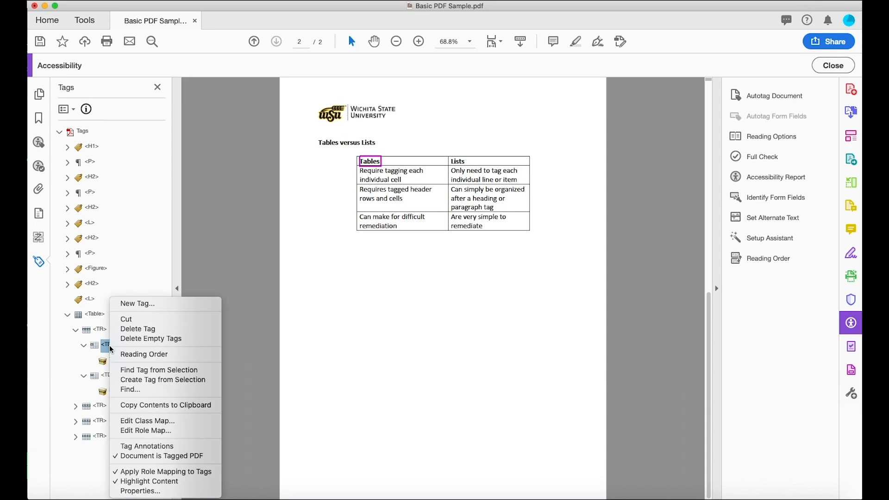
pyautogui.click(132, 497)
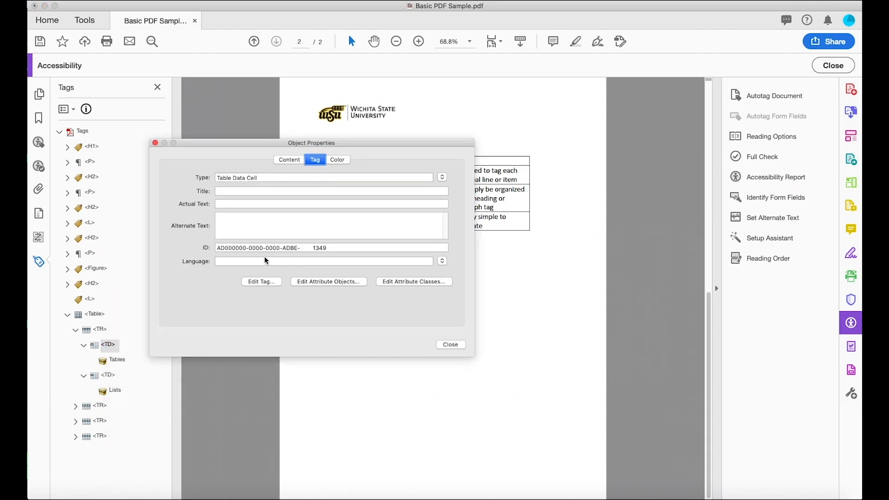
pyautogui.click(443, 177)
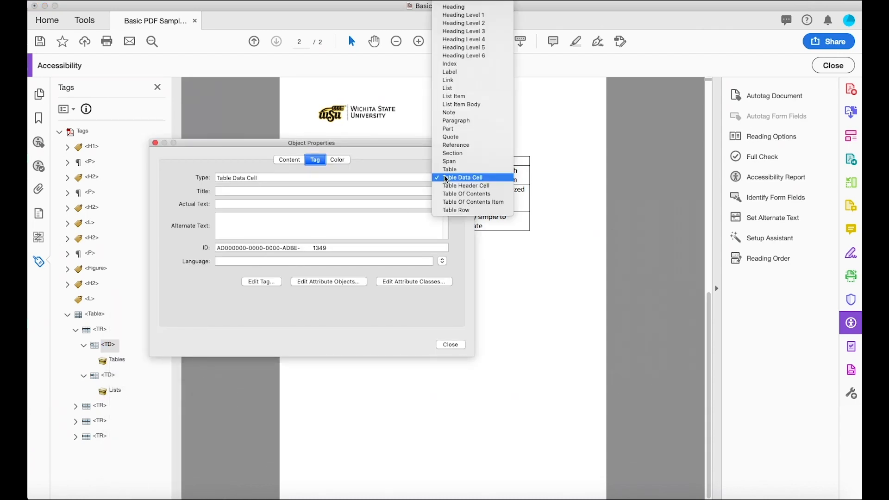
pyautogui.click(466, 31)
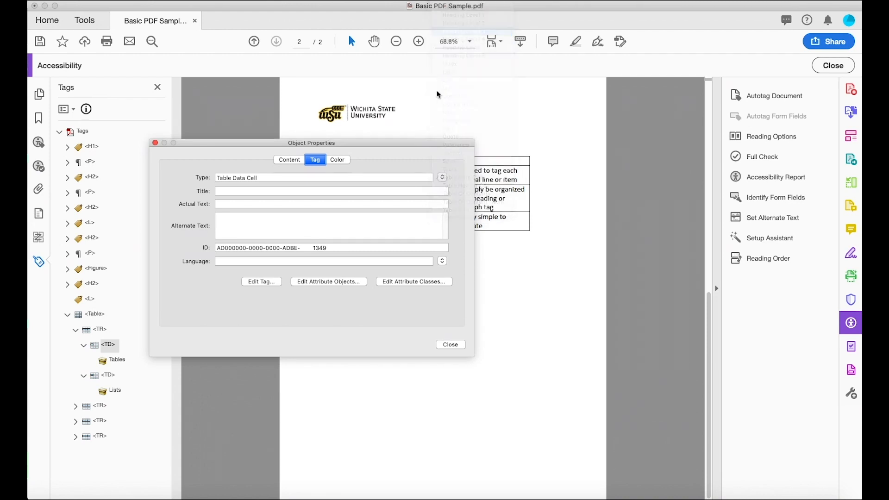
pyautogui.click(444, 345)
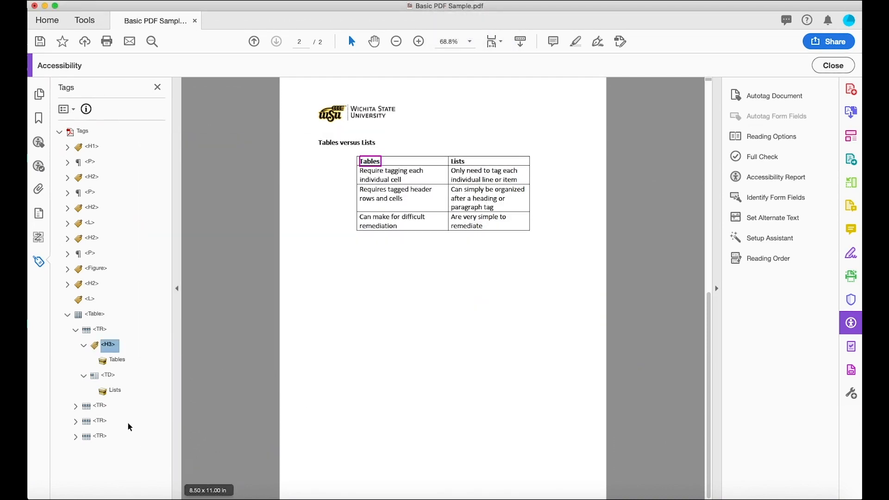
# Step: Change the "Lists" cell tag in the table's first row to Heading Level 3
pyautogui.rightClick(109, 376)
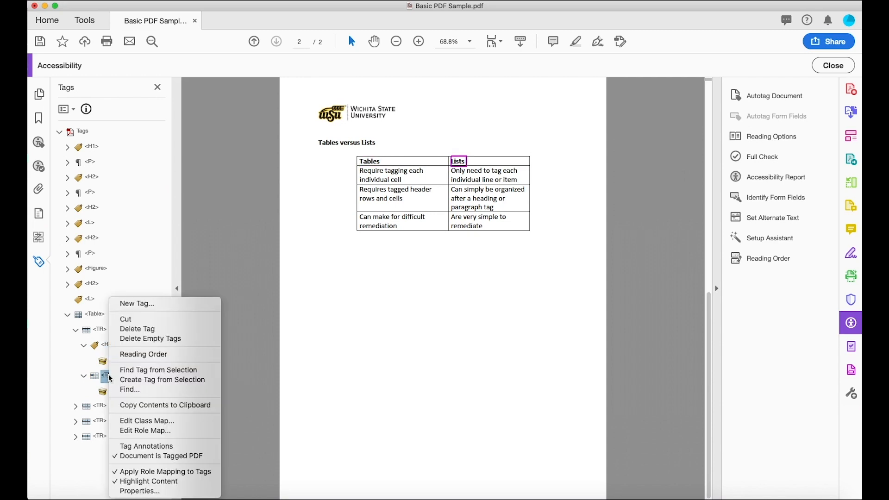
pyautogui.click(139, 490)
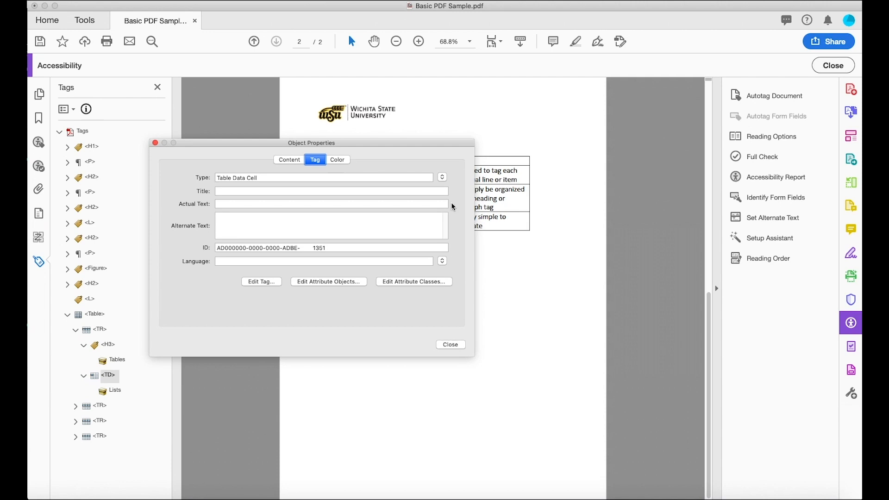
pyautogui.click(442, 177)
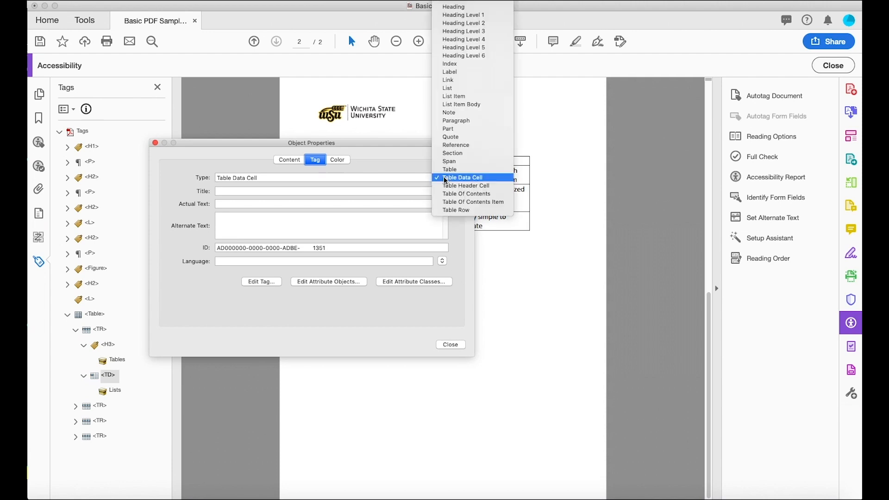
pyautogui.click(463, 31)
pyautogui.click(450, 345)
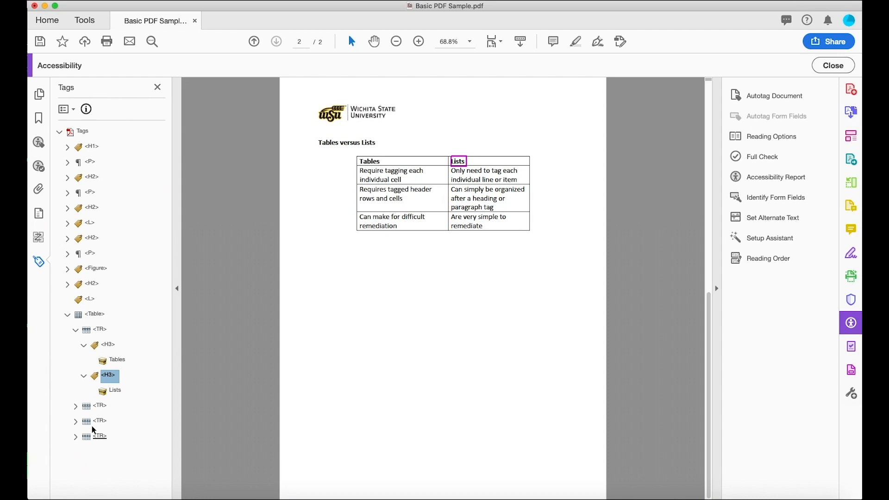
# Step: Move both H3 tags out of the table's first row to directly below the "Tables versus Lists" H2 tag
pyautogui.click(84, 345)
pyautogui.click(84, 361)
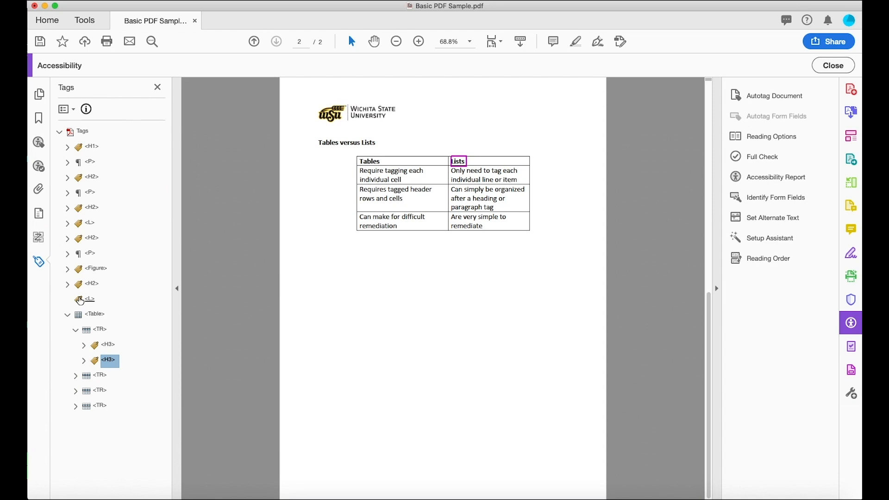
pyautogui.click(108, 347)
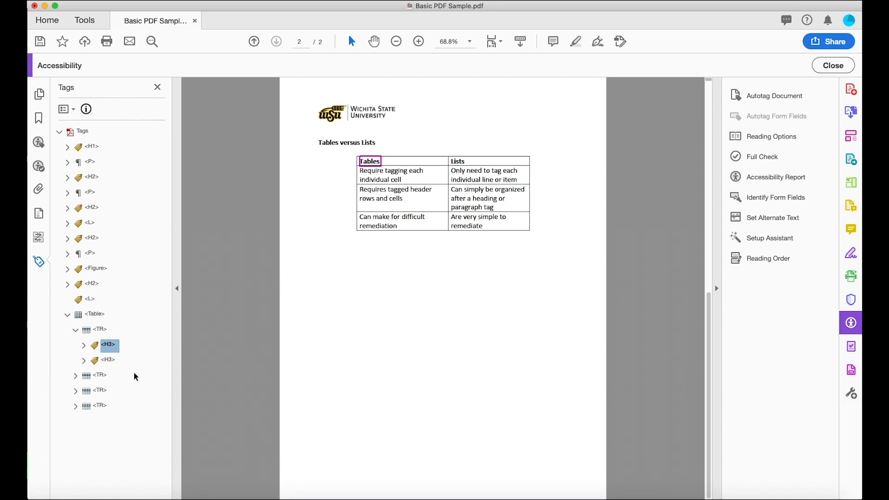
pyautogui.keyDown('shift'); pyautogui.click(108, 360); pyautogui.keyUp('shift')
pyautogui.moveTo(111, 348); pyautogui.dragTo(91, 296)
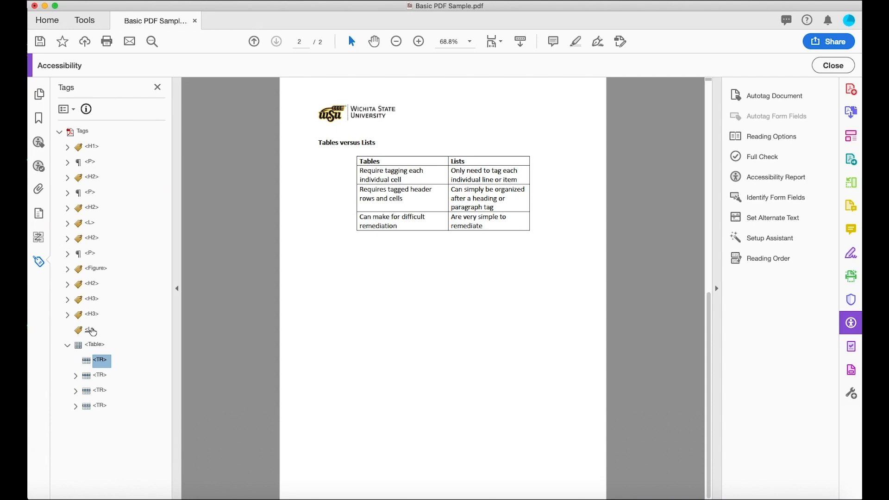
# Step: Add a new List tag between the "Tables" and "Lists" H3 tags, and expand the Table tag to show its rows
pyautogui.moveTo(93, 332); pyautogui.dragTo(92, 301)
pyautogui.rightClick(92, 301)
pyautogui.click(111, 303)
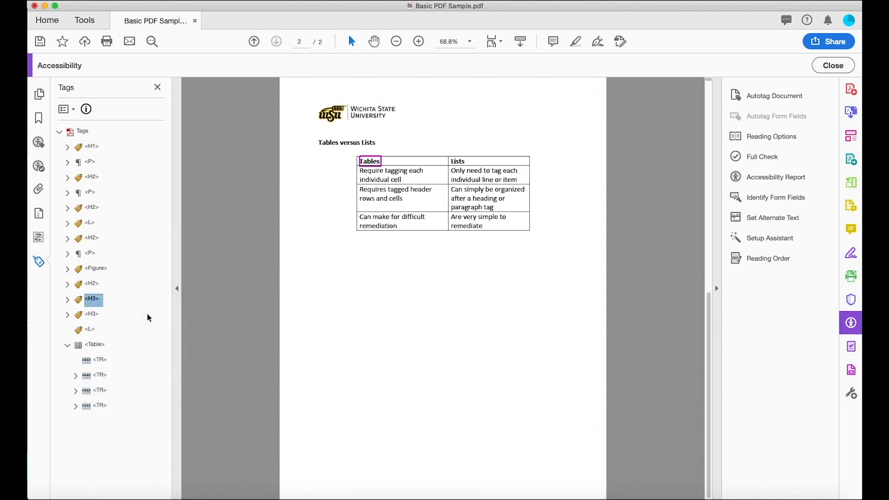
pyautogui.click(254, 262)
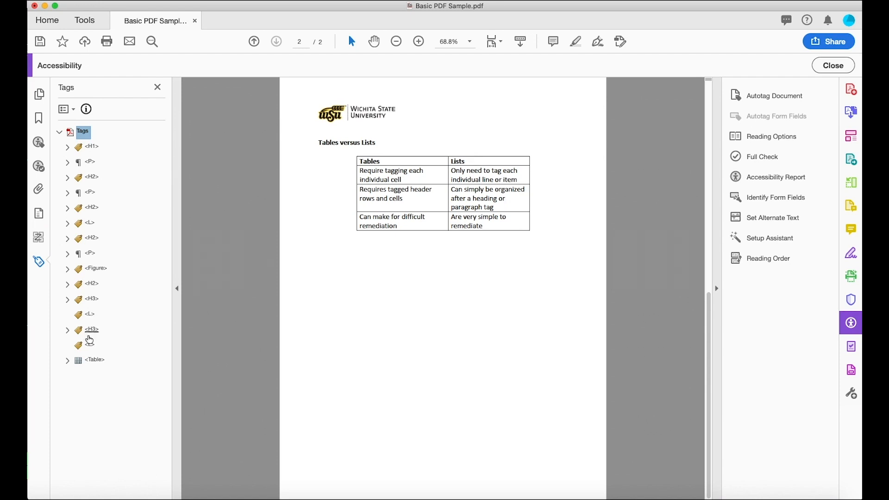
pyautogui.click(68, 361)
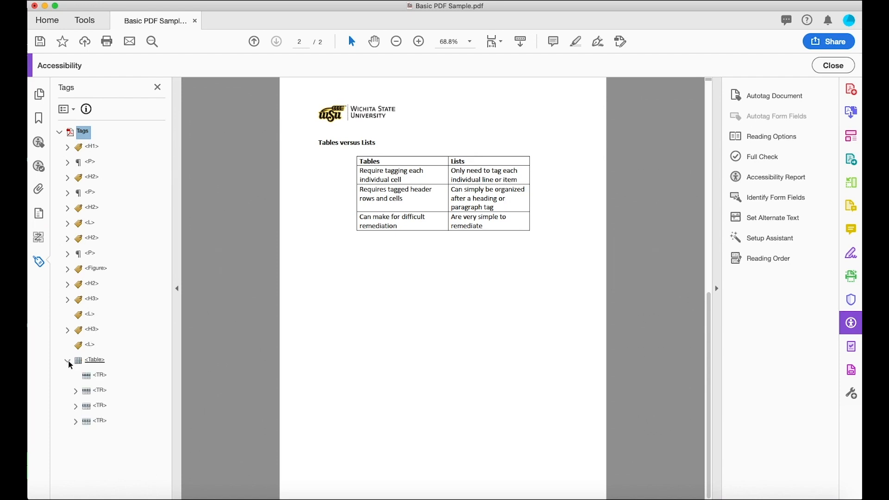
# Step: Delete the empty first row tag from the Table tag and expand both cells of the row that follows
pyautogui.rightClick(99, 378)
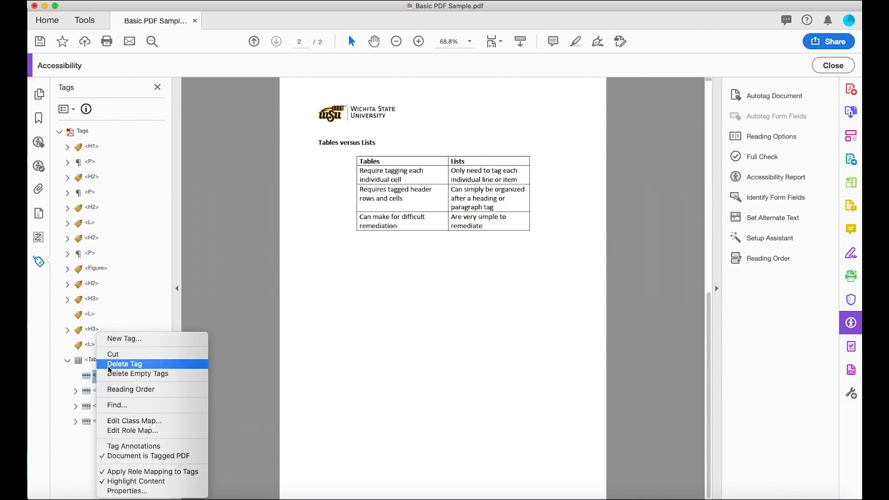
pyautogui.click(109, 365)
pyautogui.click(75, 375)
pyautogui.click(84, 392)
pyautogui.click(83, 421)
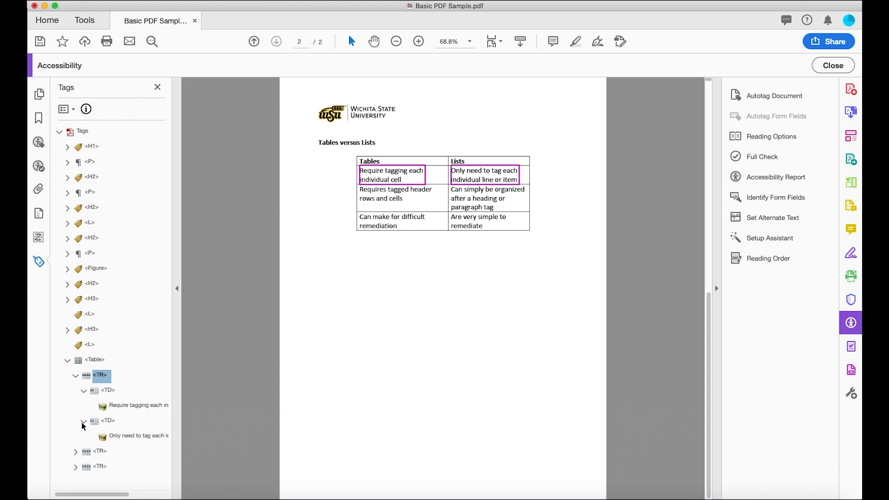
# Step: Examine which page text the two cells of the table's first remaining row contain
pyautogui.click(123, 406)
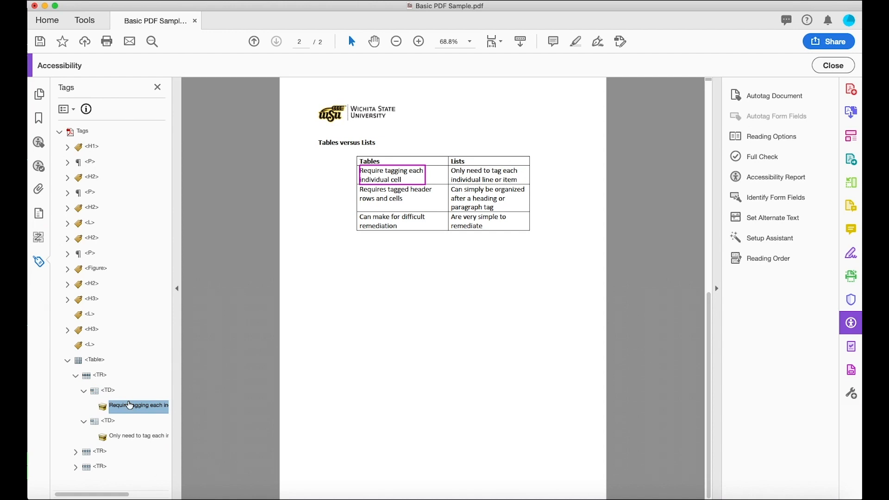
pyautogui.press('Down')
pyautogui.press('Down')
pyautogui.press('Up')
pyautogui.press('Up')
pyautogui.press('Down')
pyautogui.press('Down')
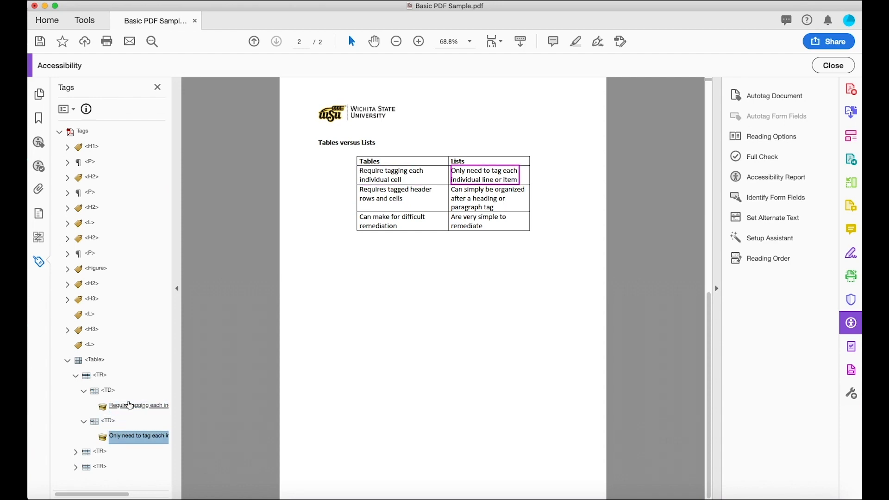
pyautogui.press('Up')
pyautogui.press('Up')
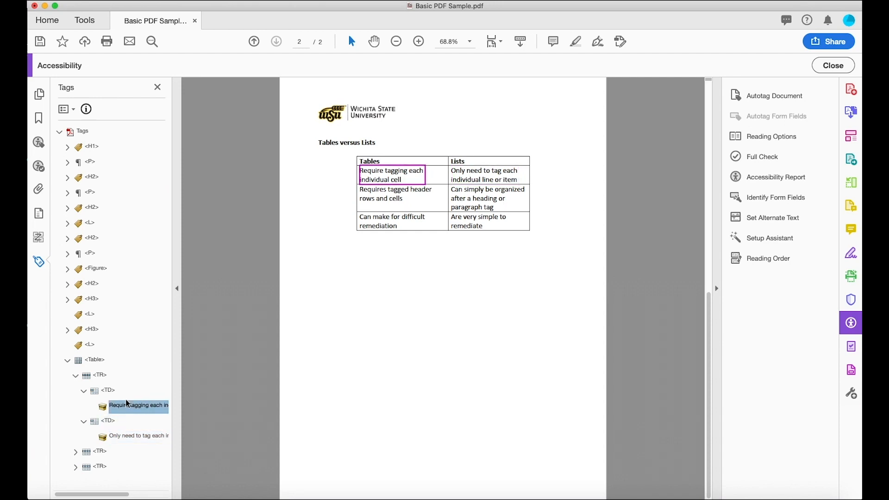
# Step: Change the "Require tagging each individual cell" cell tag to List Item
pyautogui.click(109, 393)
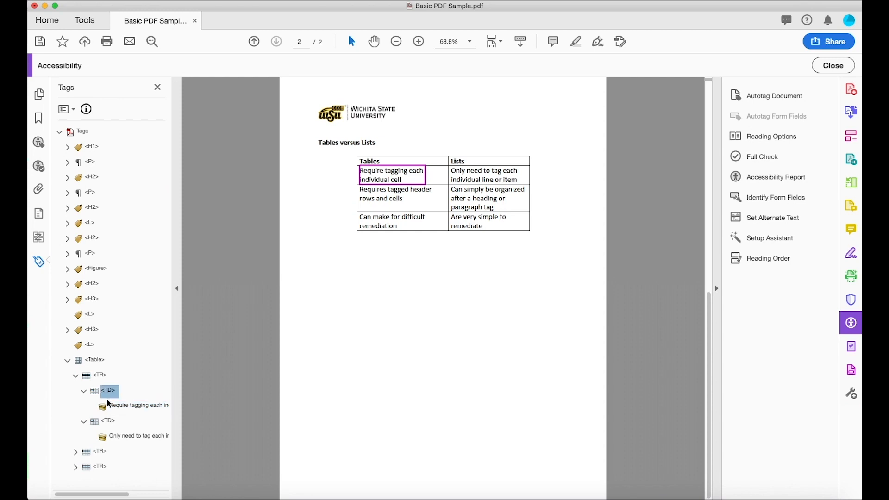
pyautogui.rightClick(109, 393)
pyautogui.click(140, 492)
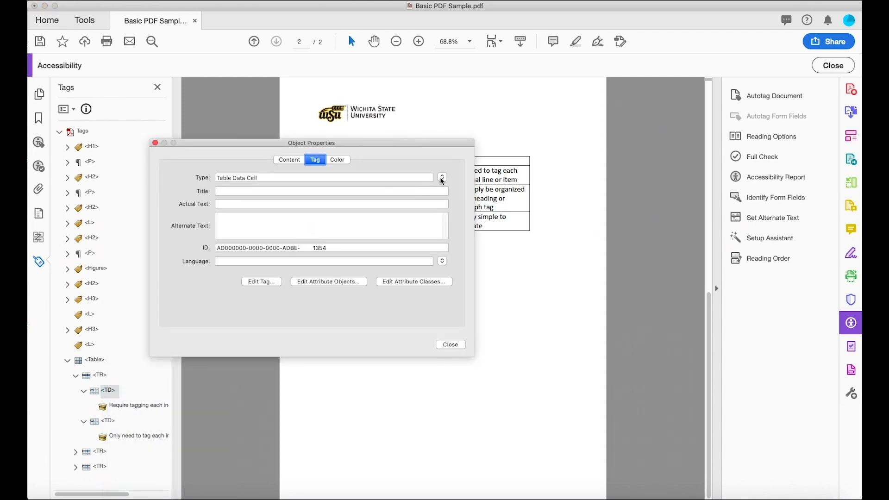
pyautogui.click(442, 177)
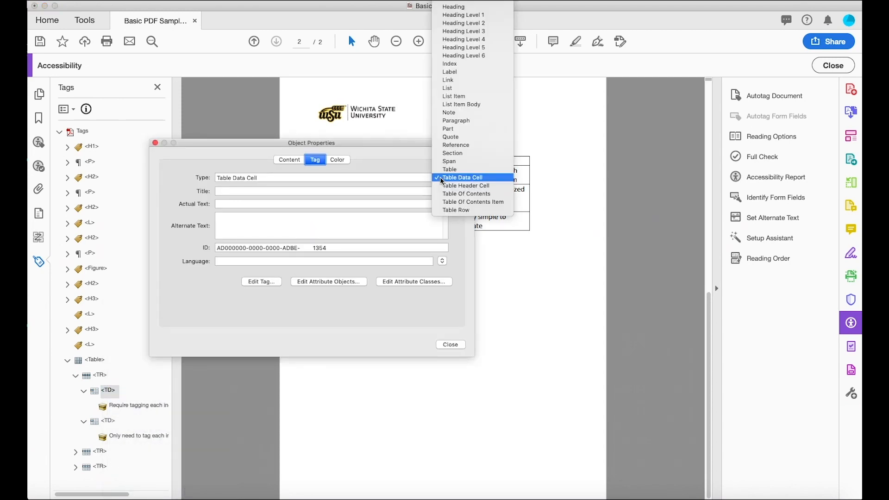
pyautogui.click(463, 96)
pyautogui.click(450, 345)
# Step: Change the "Only need to tag each individual line or item" cell tag to List Item
pyautogui.rightClick(106, 422)
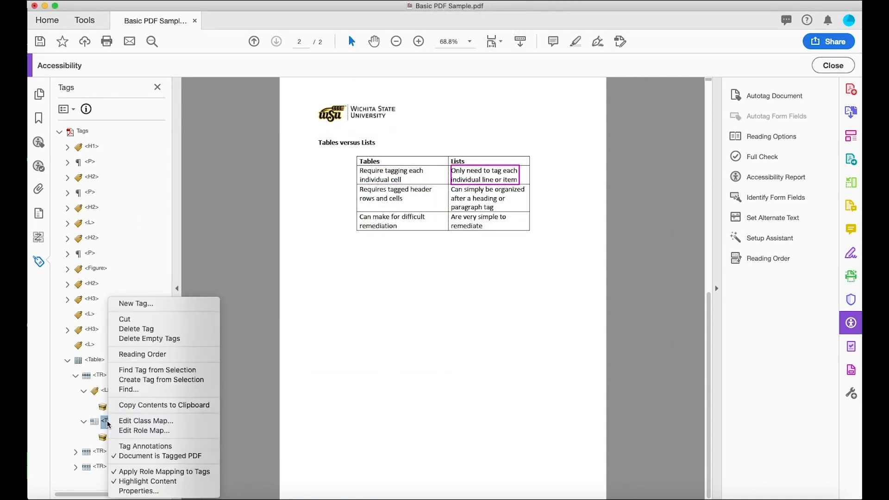
pyautogui.click(132, 491)
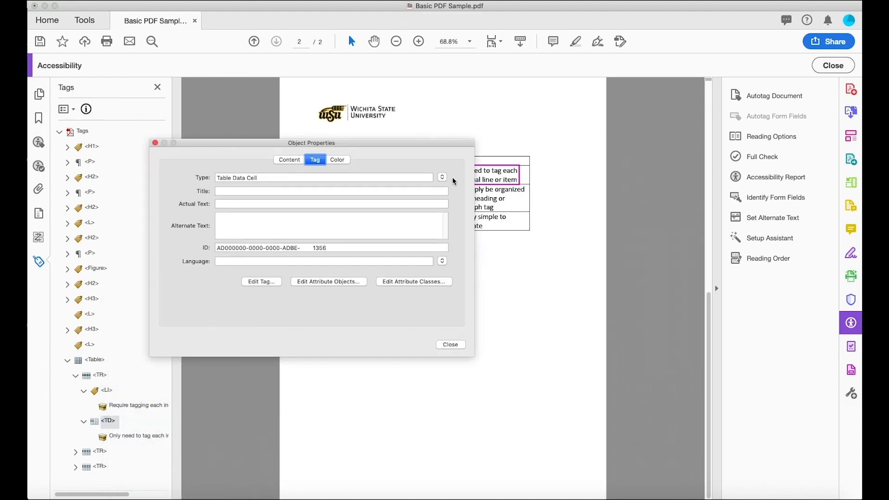
pyautogui.click(442, 177)
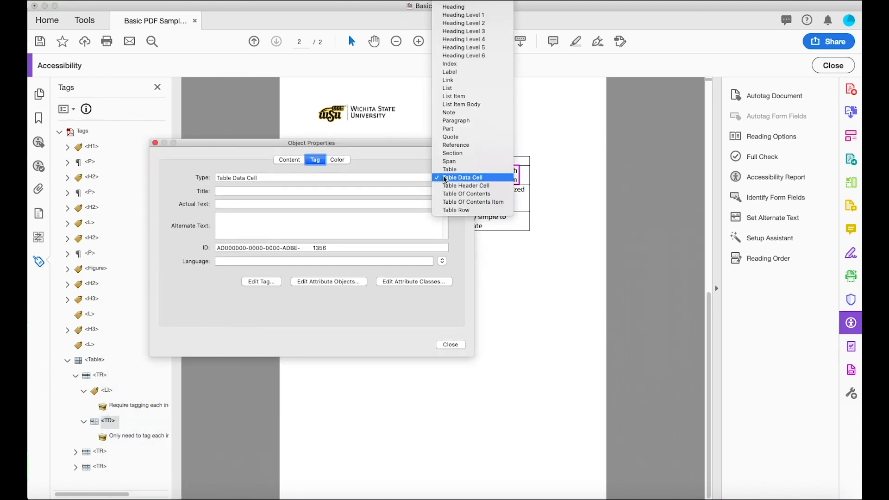
pyautogui.click(458, 97)
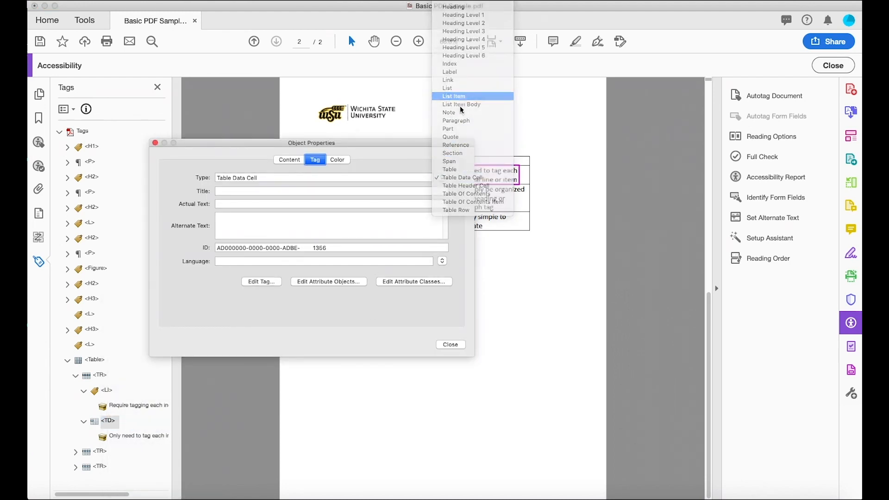
pyautogui.click(451, 344)
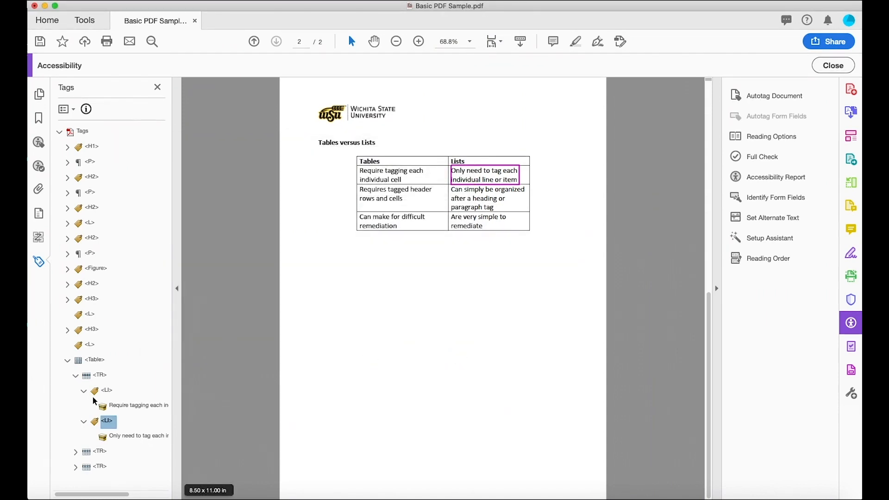
# Step: Move the row's first LI tag into the List tag under the "Tables" H3 and its second into the one under the "Lists" H3
pyautogui.click(83, 391)
pyautogui.click(84, 406)
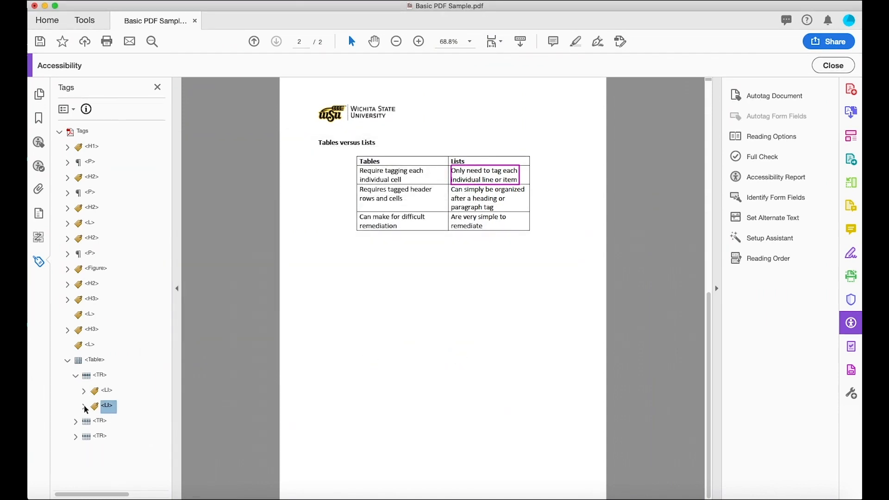
pyautogui.click(105, 392)
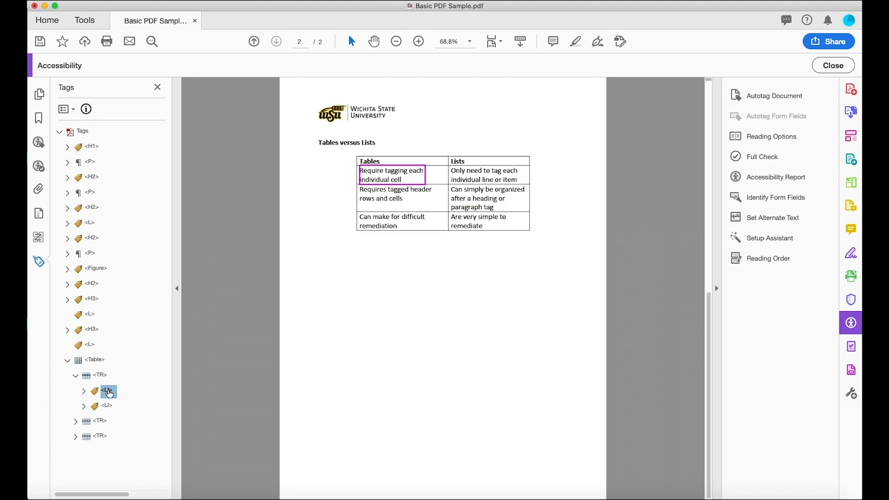
pyautogui.moveTo(108, 393); pyautogui.dragTo(96, 310)
pyautogui.moveTo(93, 314); pyautogui.dragTo(85, 321)
pyautogui.moveTo(84, 322); pyautogui.dragTo(87, 323)
pyautogui.moveTo(89, 321); pyautogui.dragTo(90, 323)
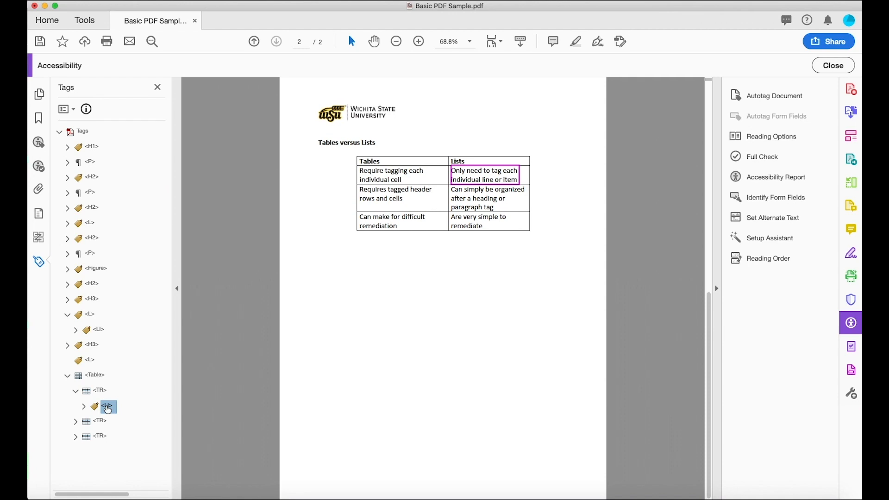
pyautogui.moveTo(107, 409); pyautogui.dragTo(93, 369)
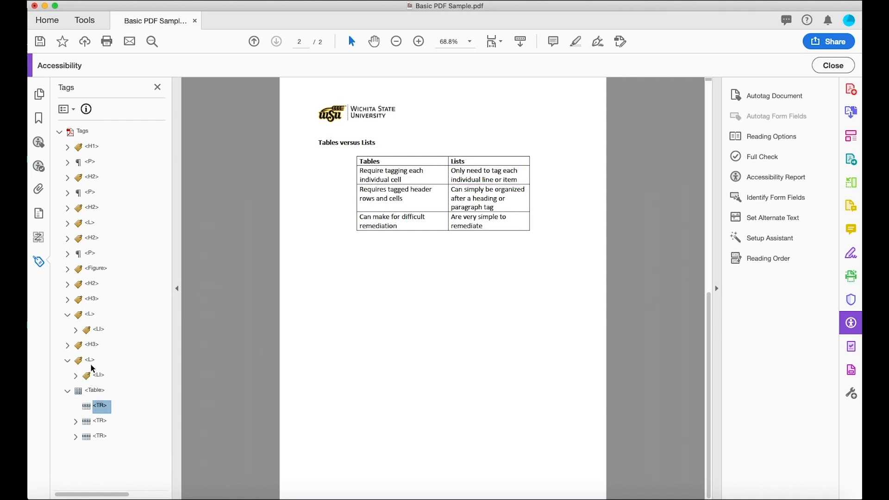
# Step: Delete the emptied row tag from the Table tag and expand the "Requires tagged header rows and cells" row with both its cells
pyautogui.rightClick(103, 407)
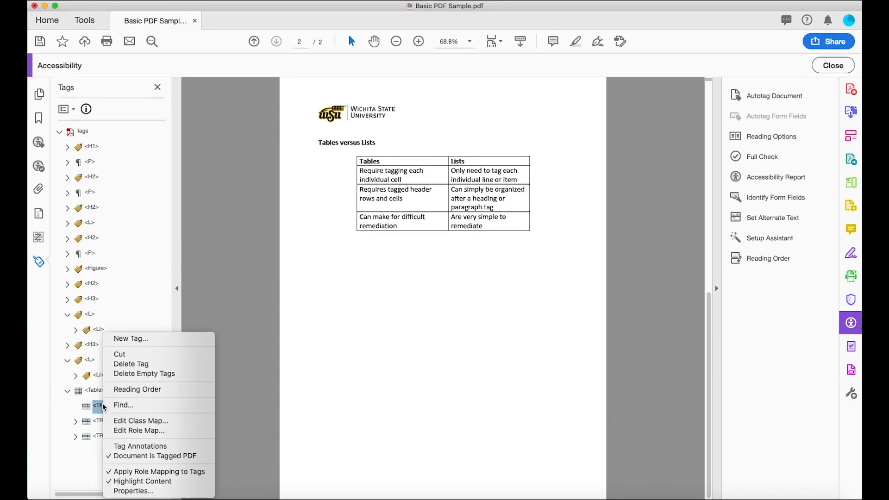
pyautogui.click(115, 365)
pyautogui.click(74, 405)
pyautogui.click(84, 422)
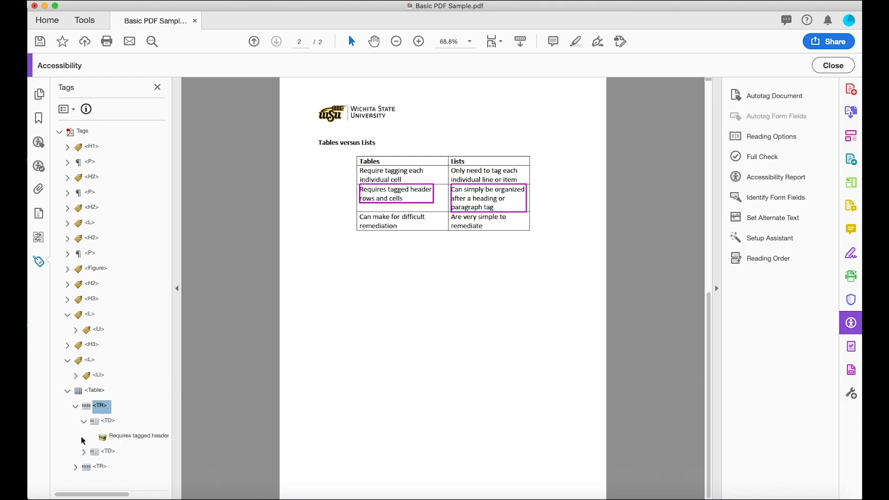
pyautogui.click(84, 452)
# Step: Change the "Requires tagged header rows and cells" cell tag to List Item
pyautogui.rightClick(105, 422)
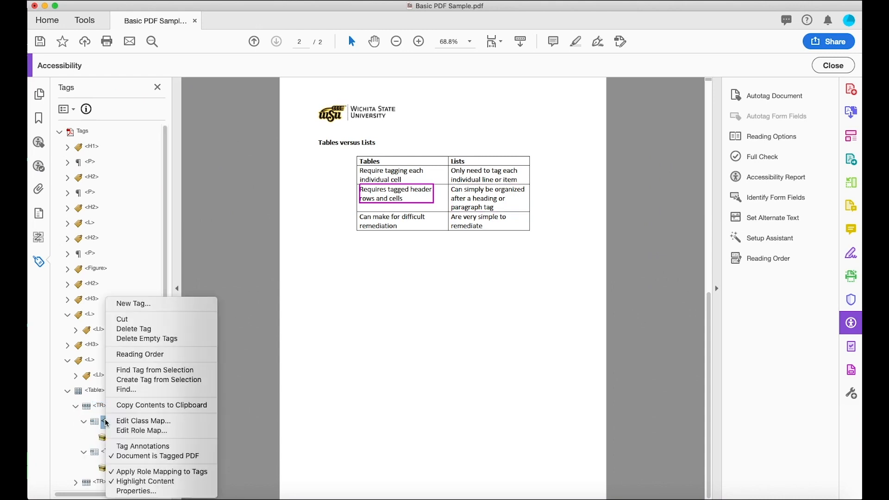
pyautogui.click(137, 491)
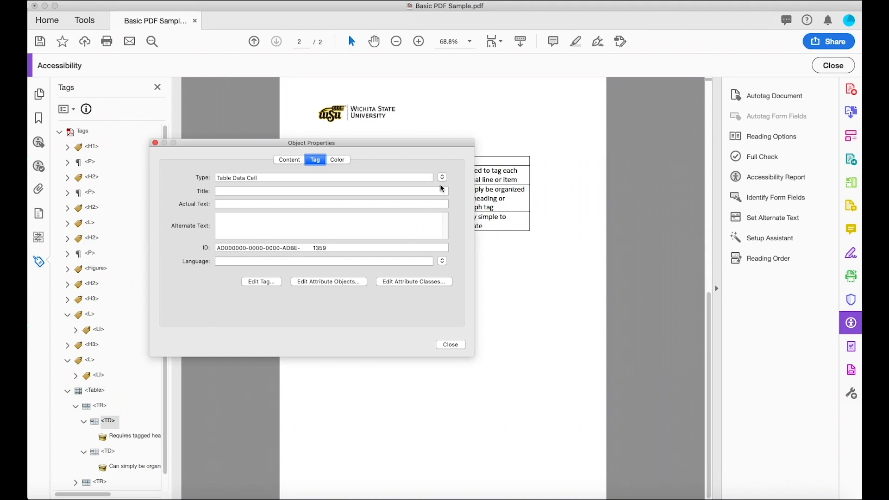
pyautogui.click(443, 178)
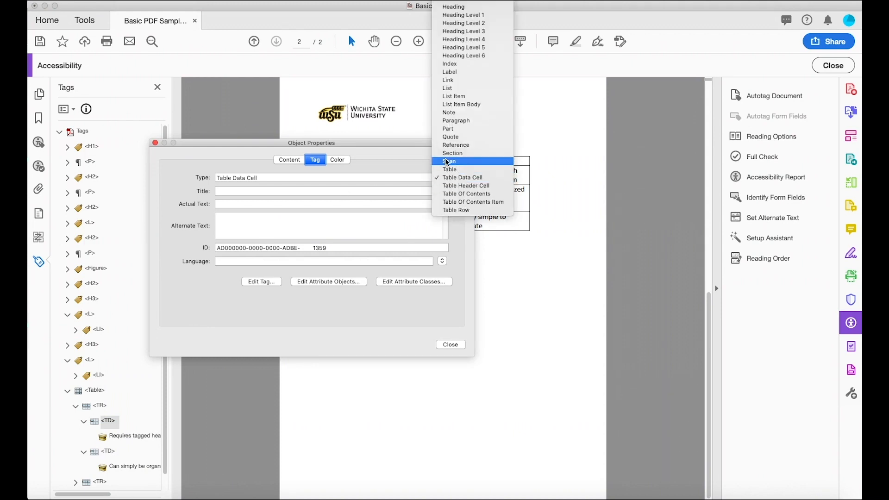
pyautogui.click(462, 96)
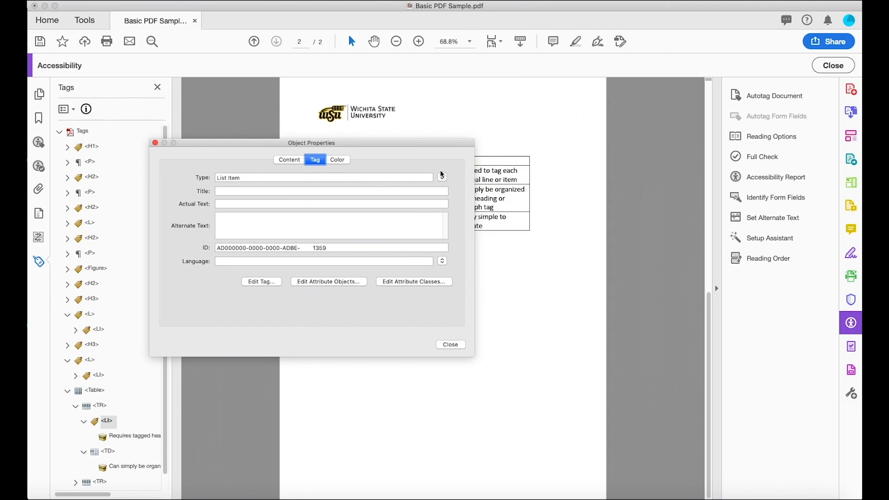
pyautogui.click(448, 346)
# Step: Change the "Can simply be organized after a heading or paragraph tag" cell tag to List Item
pyautogui.rightClick(106, 455)
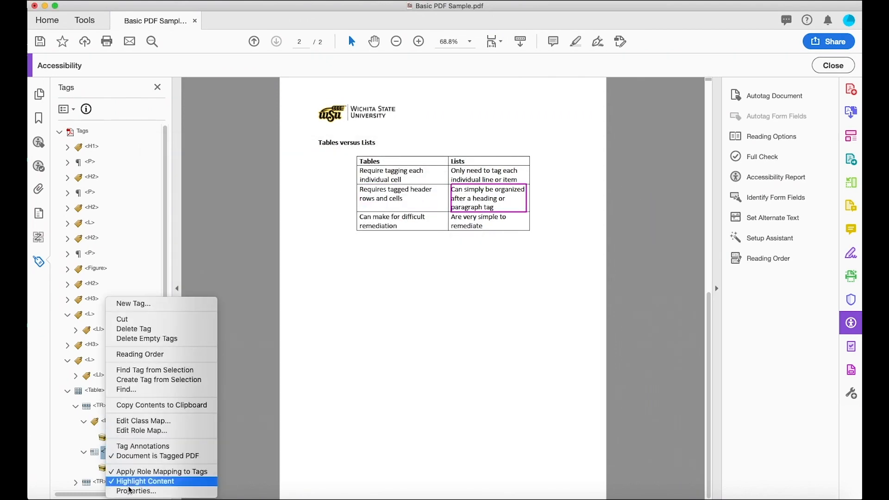
pyautogui.click(134, 490)
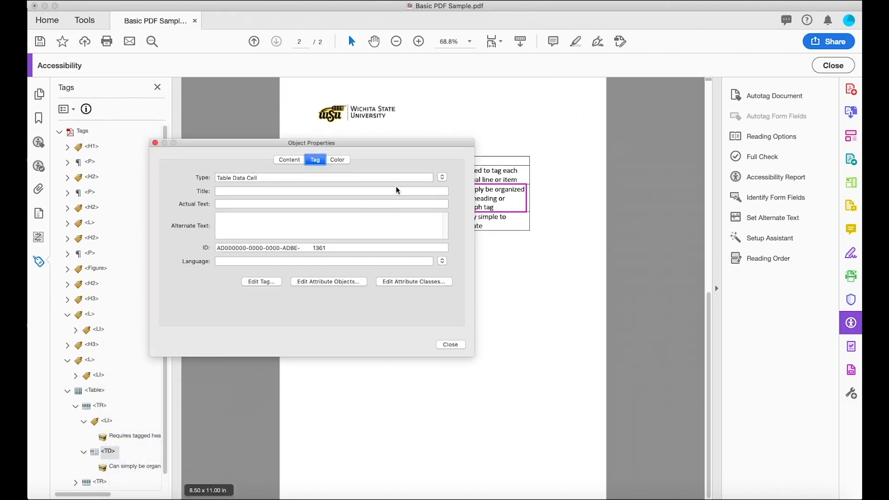
pyautogui.click(442, 176)
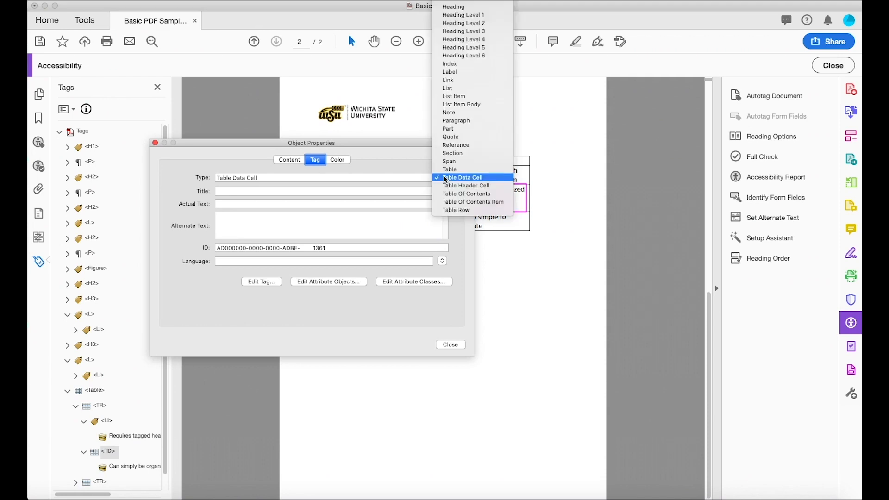
pyautogui.click(456, 96)
pyautogui.click(458, 344)
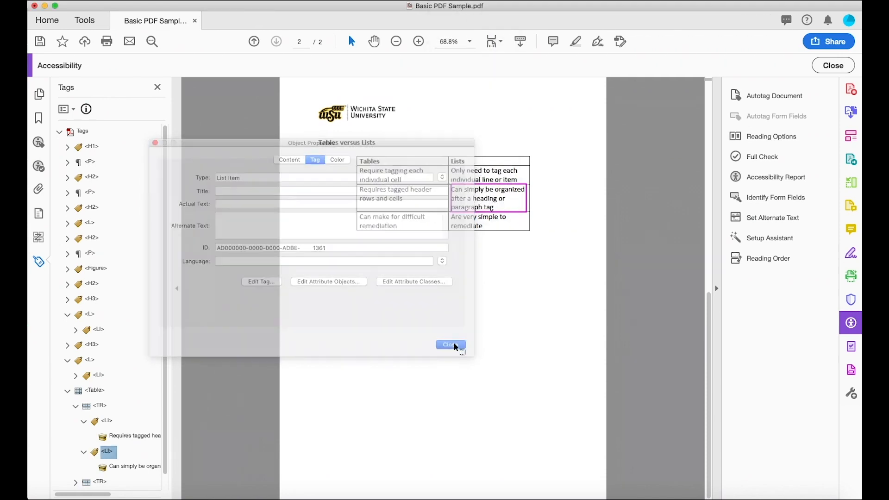
# Step: Move the row's two LI tags below the existing items in the "Tables" and "Lists" List tags respectively
pyautogui.click(81, 420)
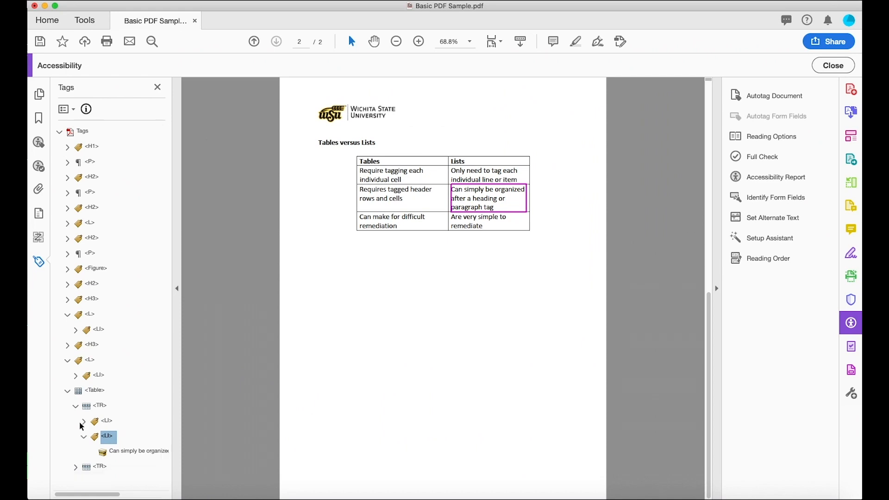
pyautogui.click(83, 438)
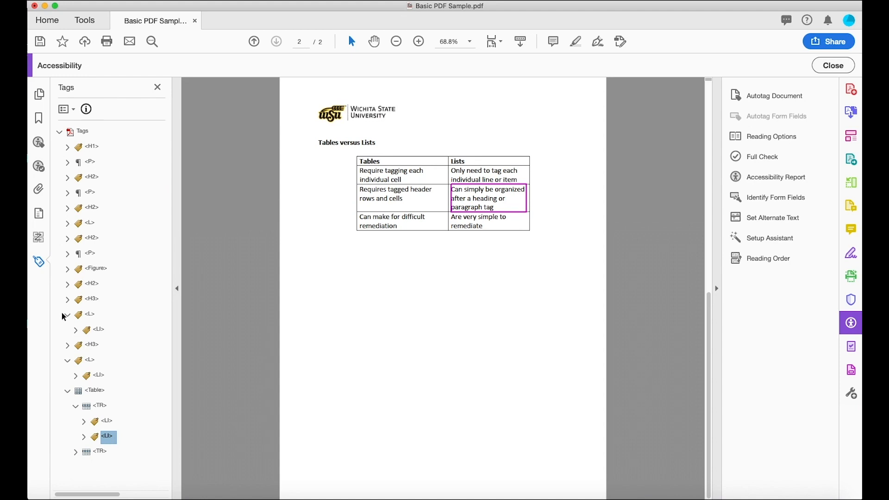
pyautogui.moveTo(107, 425); pyautogui.dragTo(96, 339)
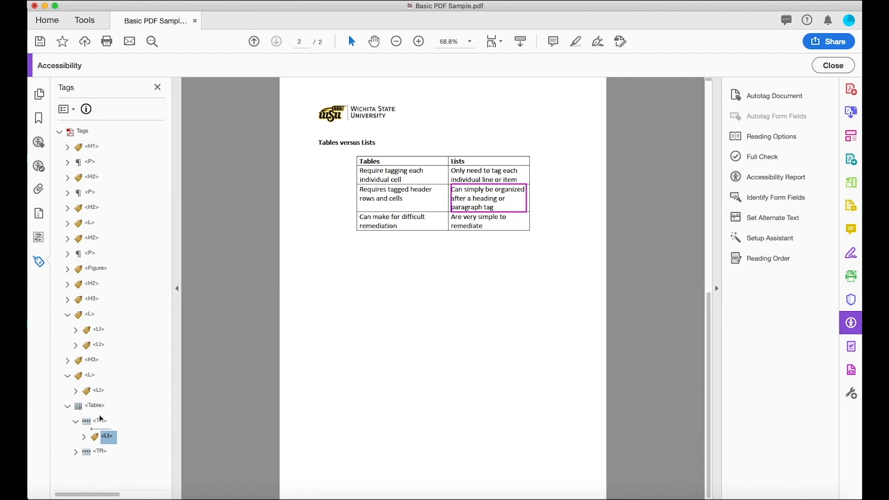
pyautogui.moveTo(99, 397); pyautogui.dragTo(99, 397)
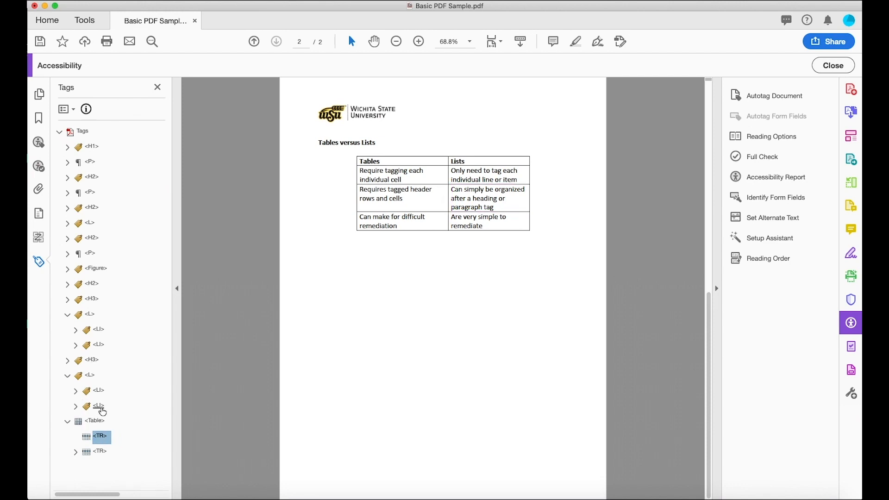
# Step: Delete the emptied row tag above the table's last row and expand the last row with both its cells
pyautogui.click(101, 438)
pyautogui.rightClick(101, 441)
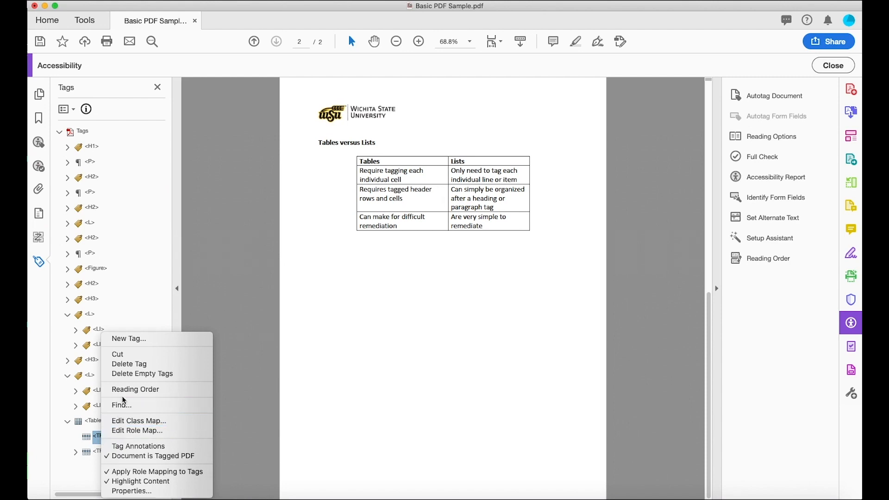
pyautogui.click(124, 366)
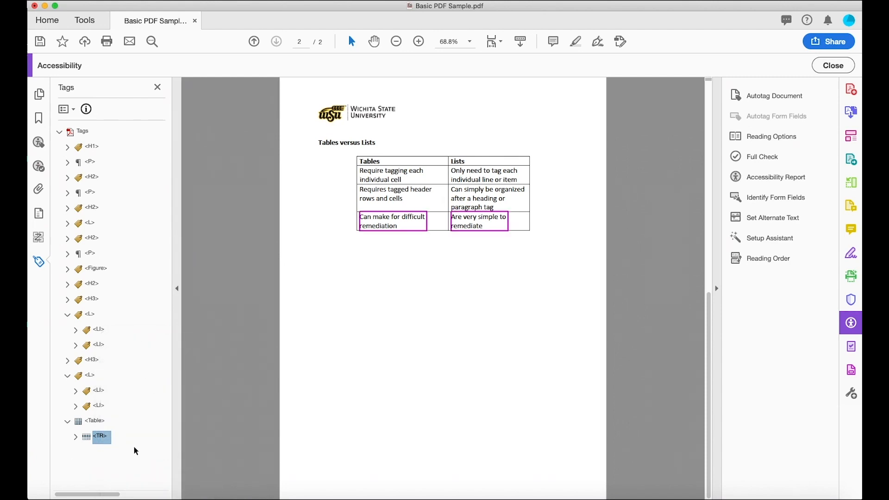
pyautogui.click(75, 437)
pyautogui.click(84, 452)
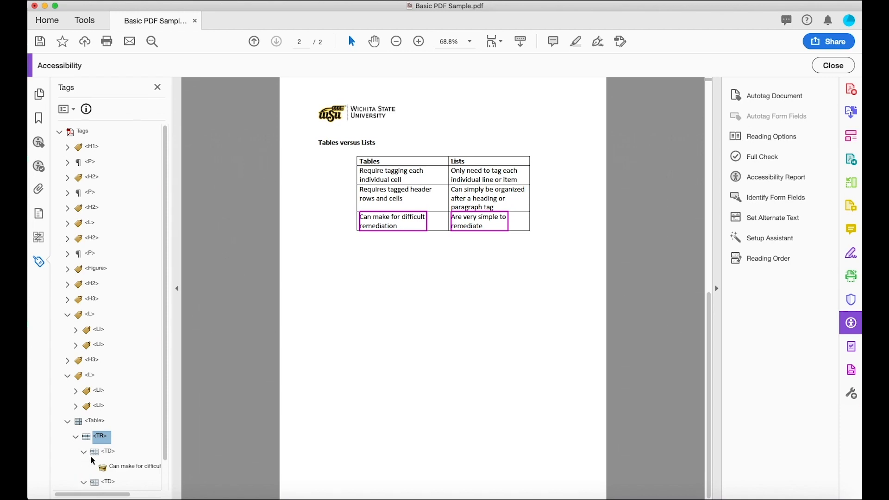
pyautogui.click(84, 482)
# Step: Change the "Can make for difficult remediation" cell tag to List Item
pyautogui.rightClick(113, 438)
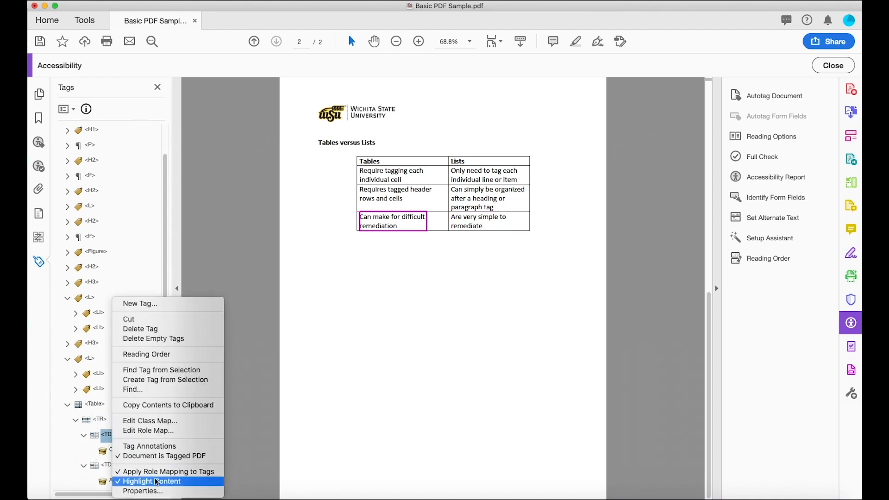
pyautogui.click(141, 490)
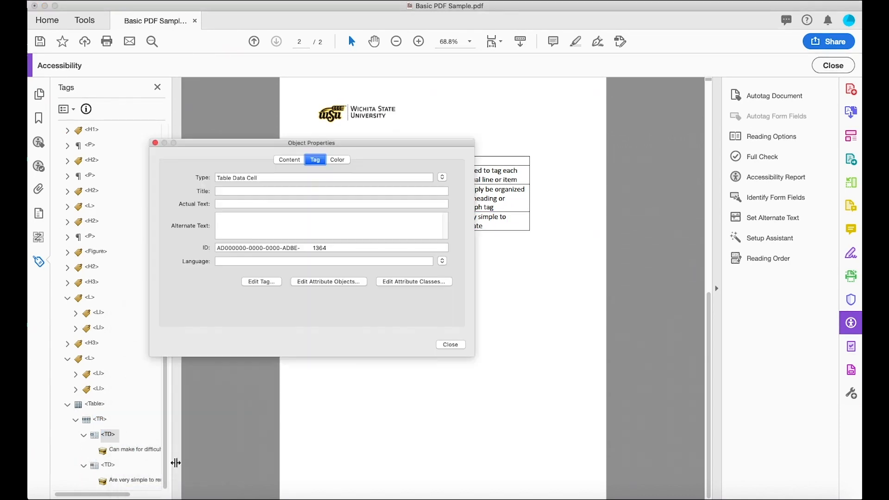
pyautogui.click(442, 177)
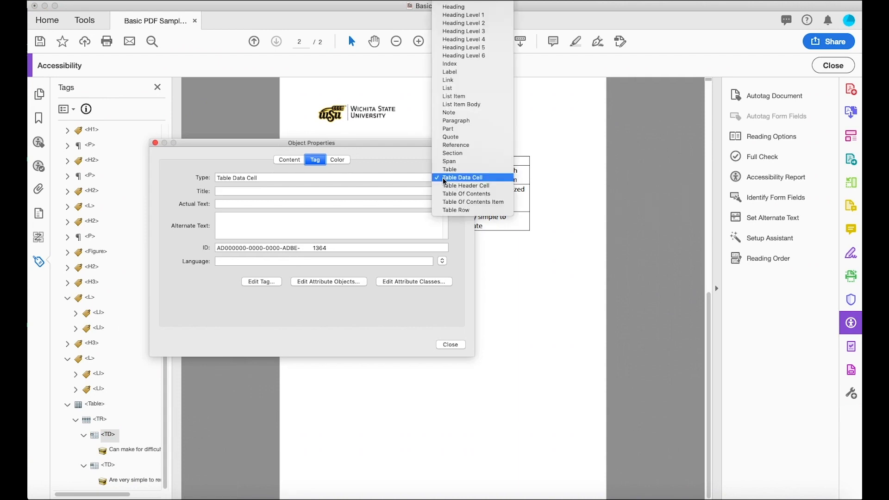
pyautogui.click(462, 95)
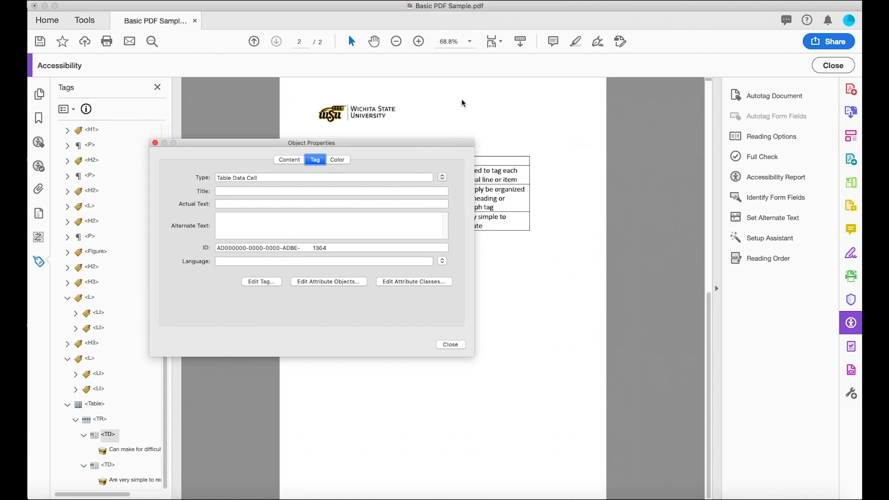
pyautogui.click(450, 345)
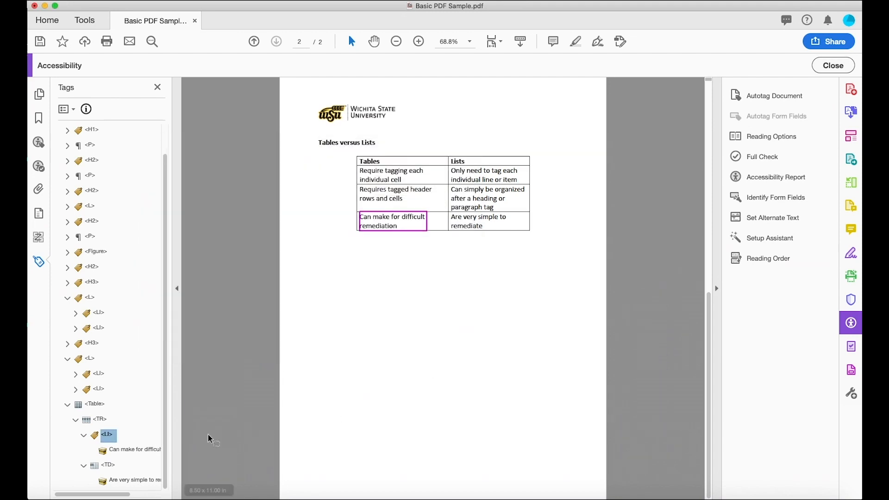
# Step: Change the "Are very simple to remediate" cell tag to List Item
pyautogui.rightClick(109, 465)
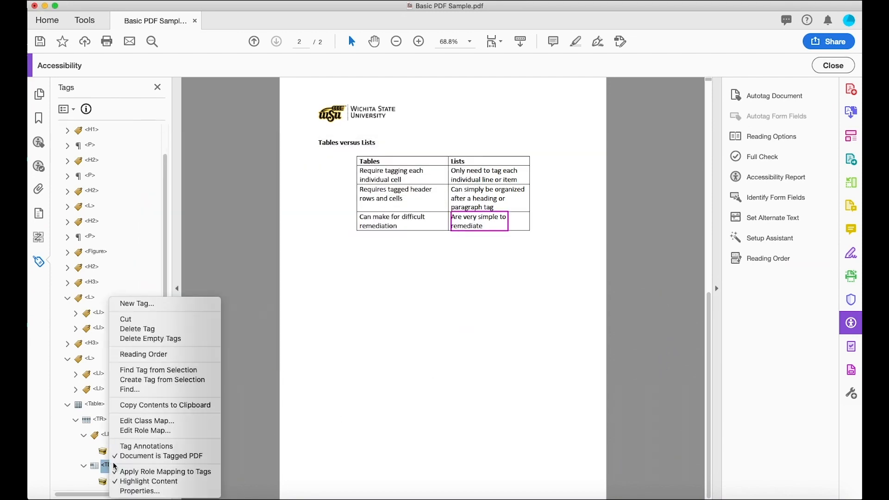
pyautogui.click(133, 491)
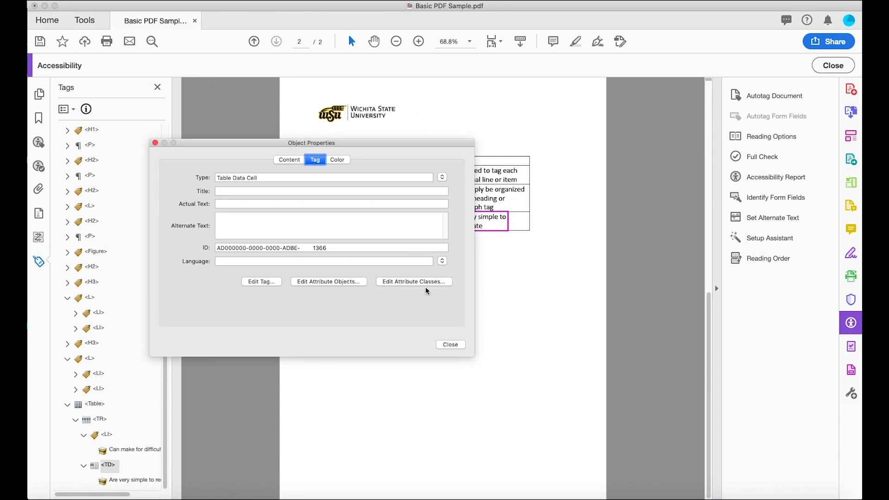
pyautogui.click(442, 177)
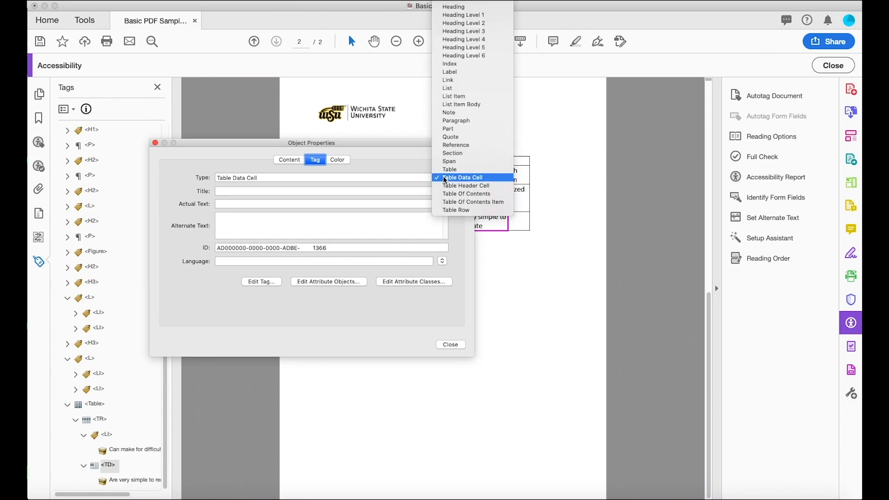
pyautogui.click(469, 95)
pyautogui.click(451, 344)
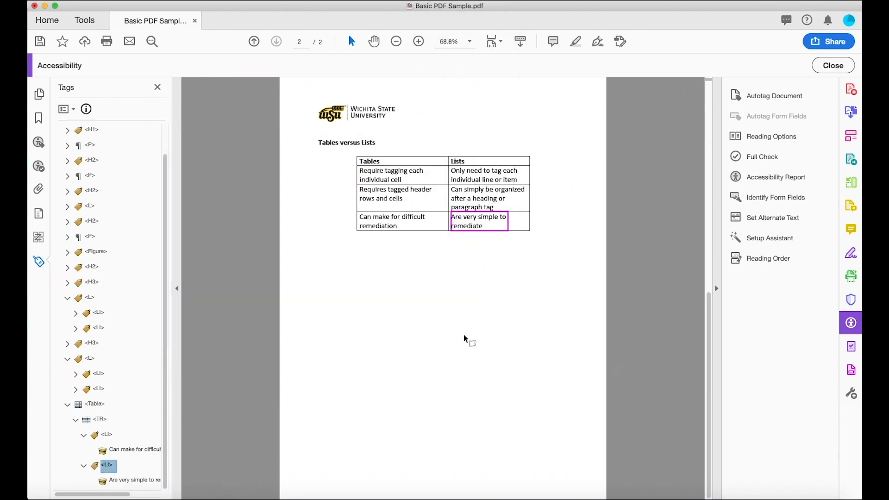
# Step: Collapse the last row's two LI tags and move them to the end of the "Tables" and "Lists" List tags respectively
pyautogui.click(84, 435)
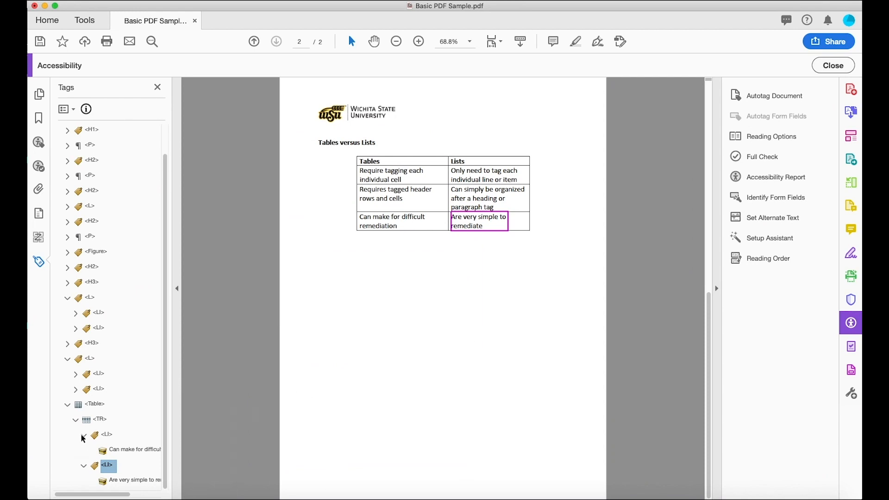
pyautogui.click(84, 467)
pyautogui.moveTo(105, 454); pyautogui.dragTo(97, 352)
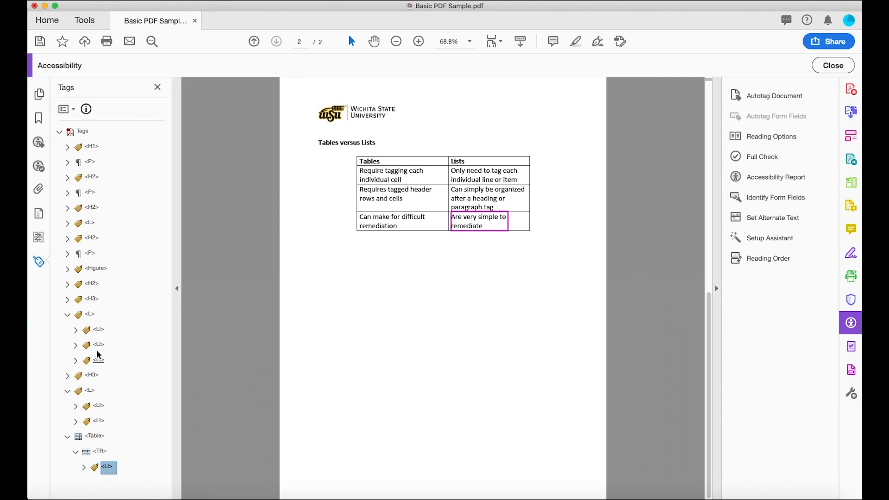
pyautogui.moveTo(104, 444); pyautogui.dragTo(104, 433)
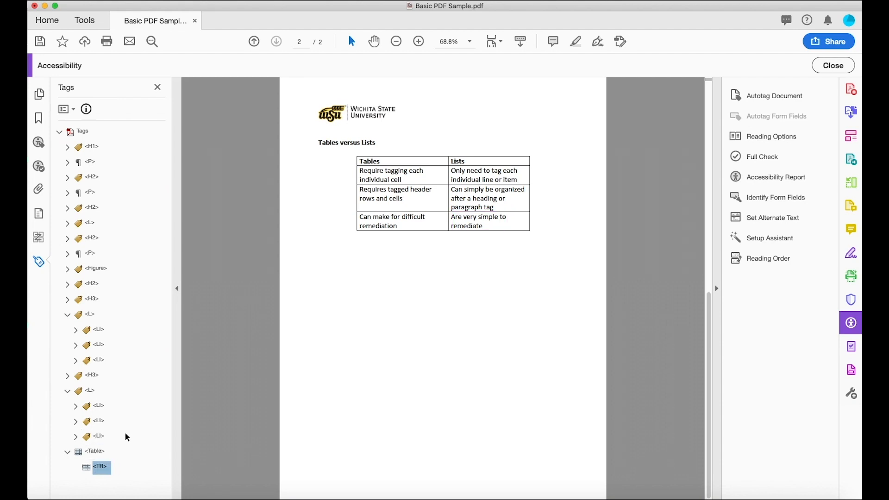
# Step: Delete the emptied Table tag together with its remaining row tag
pyautogui.click(67, 452)
pyautogui.click(67, 451)
pyautogui.rightClick(90, 451)
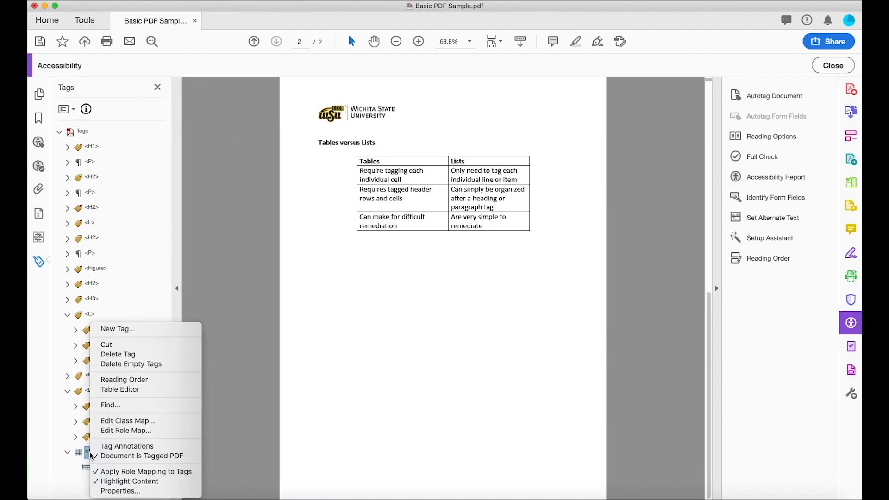
pyautogui.click(125, 354)
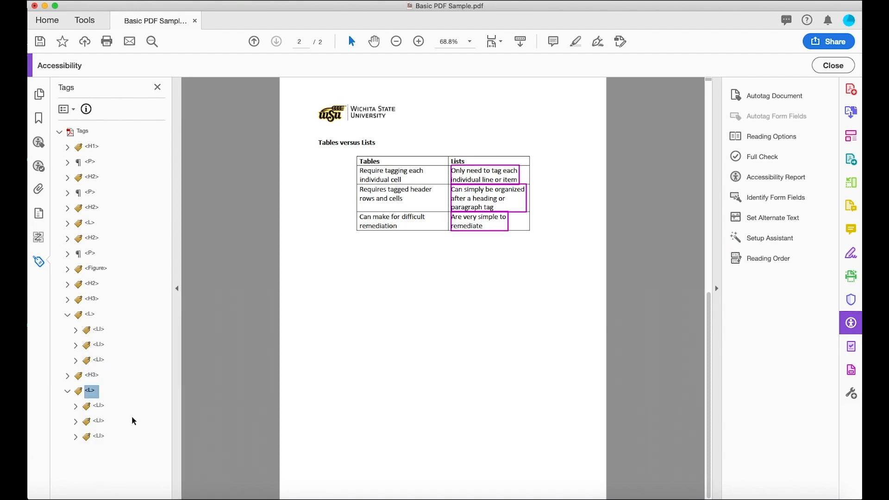
# Step: Walk through the "Tables versus Lists" heading, H3 and list tags to check their content and order, and collapse both List tags
pyautogui.click(93, 299)
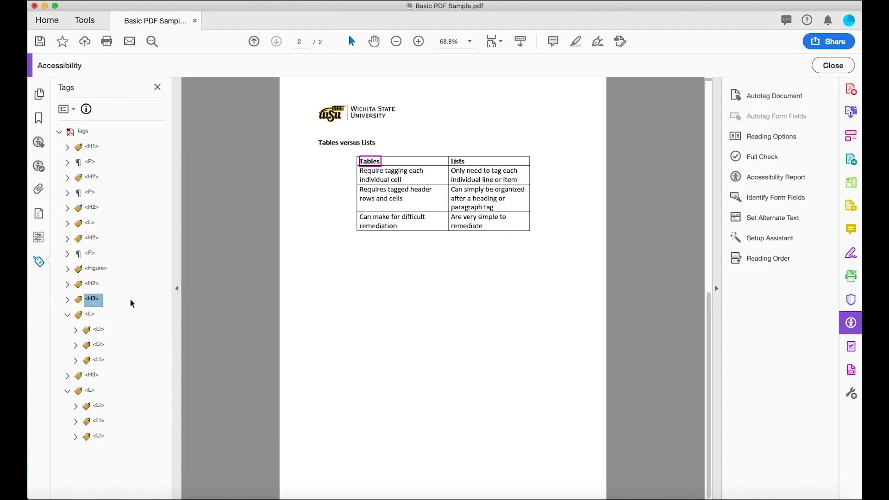
pyautogui.press('Up')
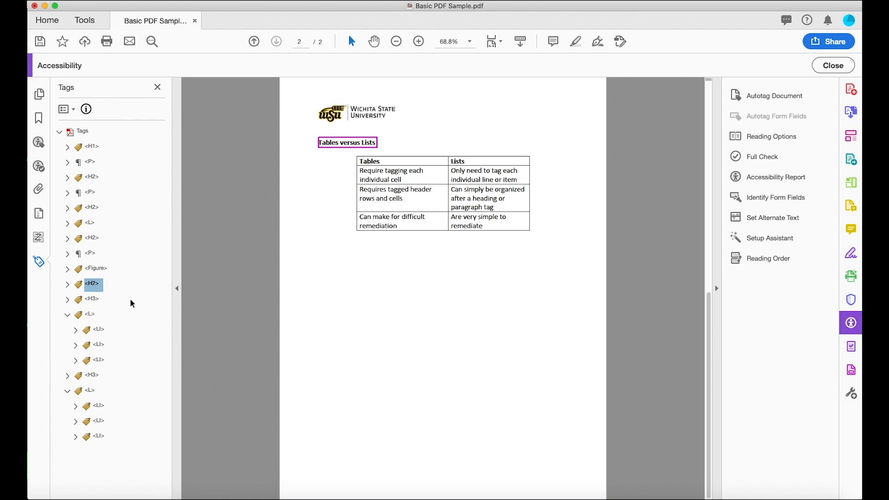
pyautogui.press('Down')
pyautogui.press('Down')
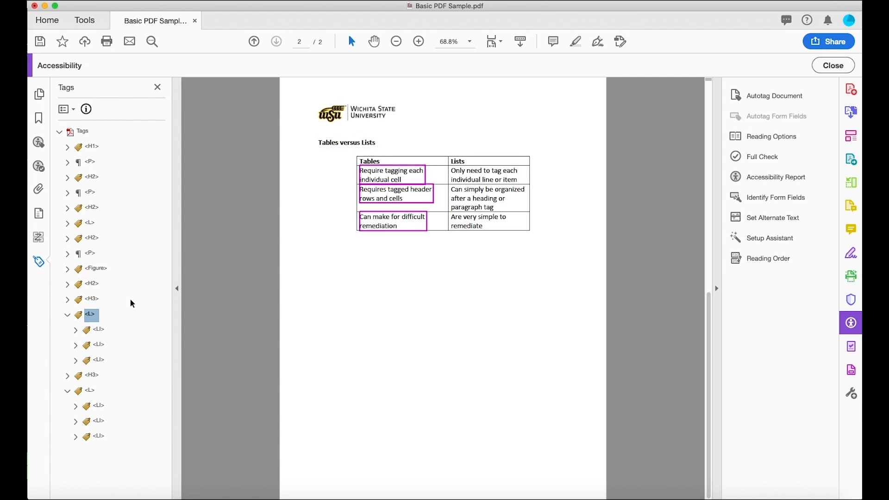
pyautogui.press('Down')
pyautogui.press('Down')
pyautogui.press('Down')
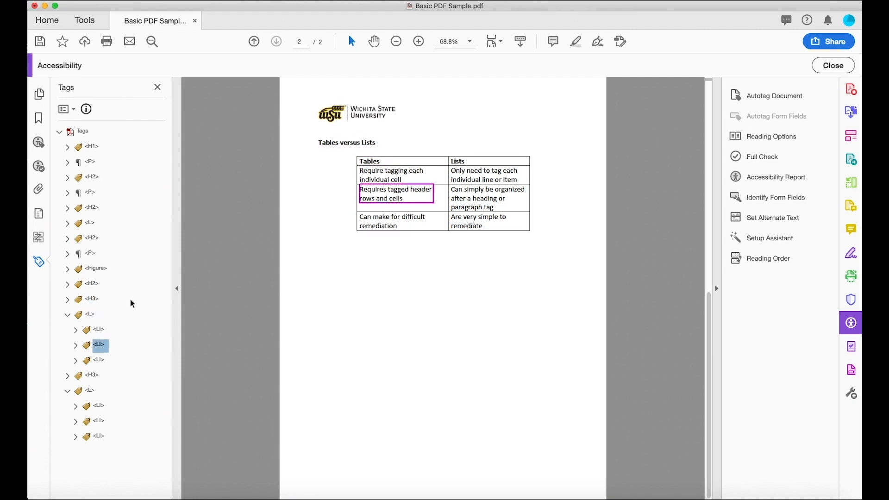
pyautogui.press('Down')
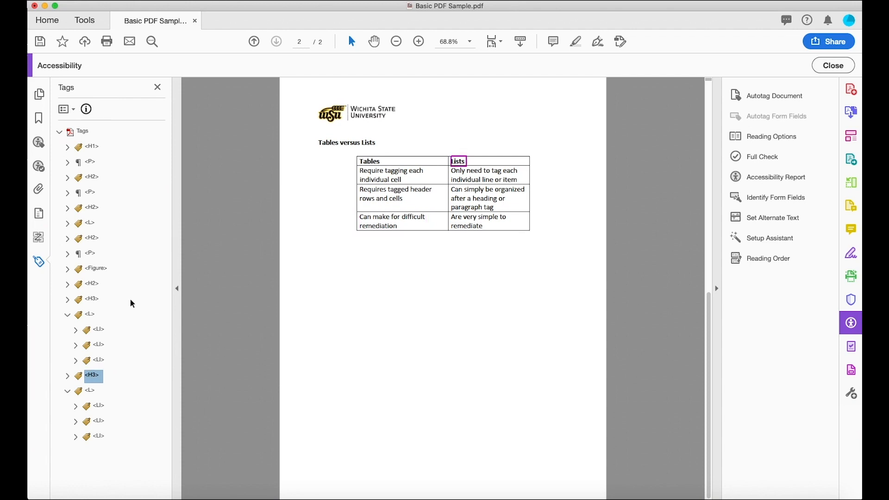
pyautogui.press('Down')
pyautogui.press('Down')
pyautogui.press('Down')
pyautogui.press('Down')
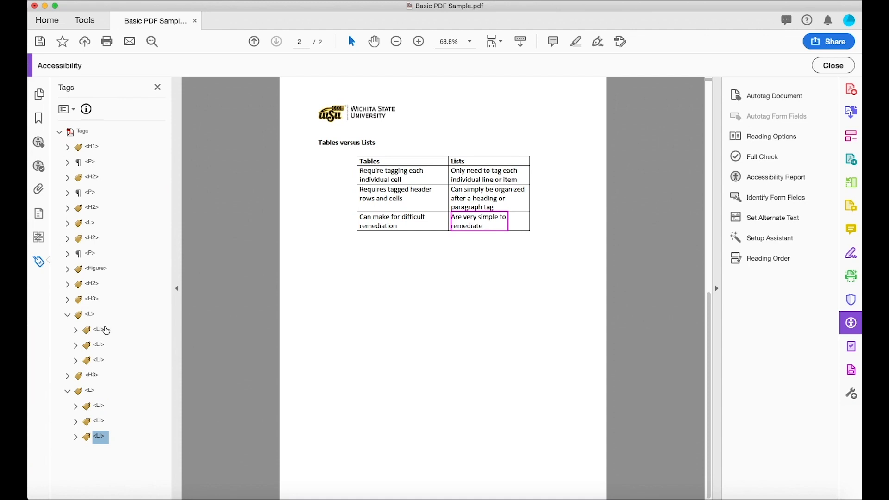
pyautogui.click(68, 392)
pyautogui.click(68, 315)
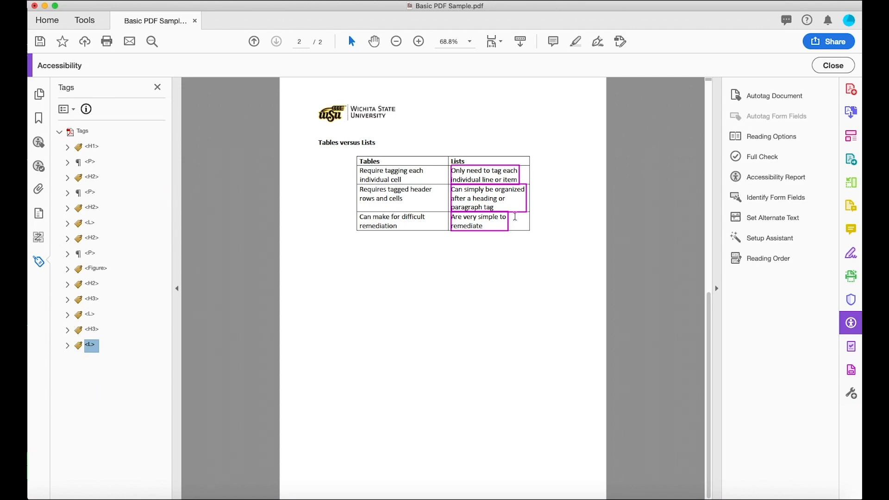
# Step: Run the accessibility Full Check on the document and expand the Document category of the results
pyautogui.click(764, 156)
pyautogui.click(333, 375)
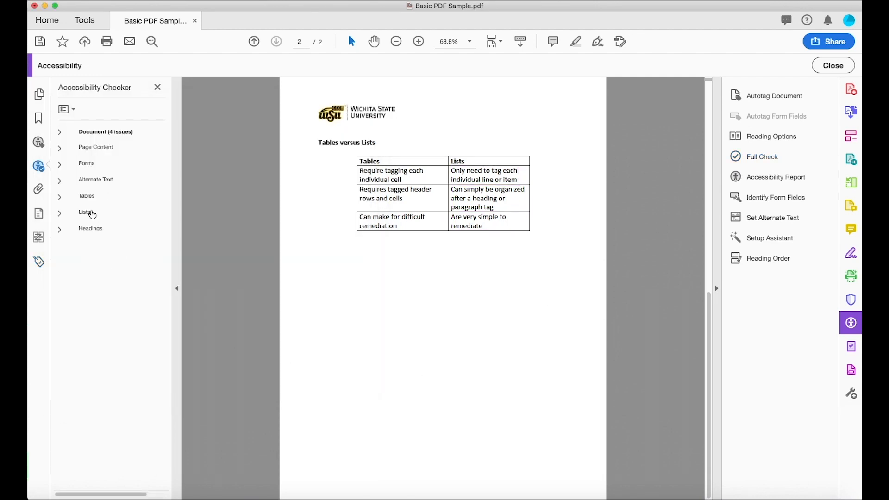
pyautogui.click(64, 135)
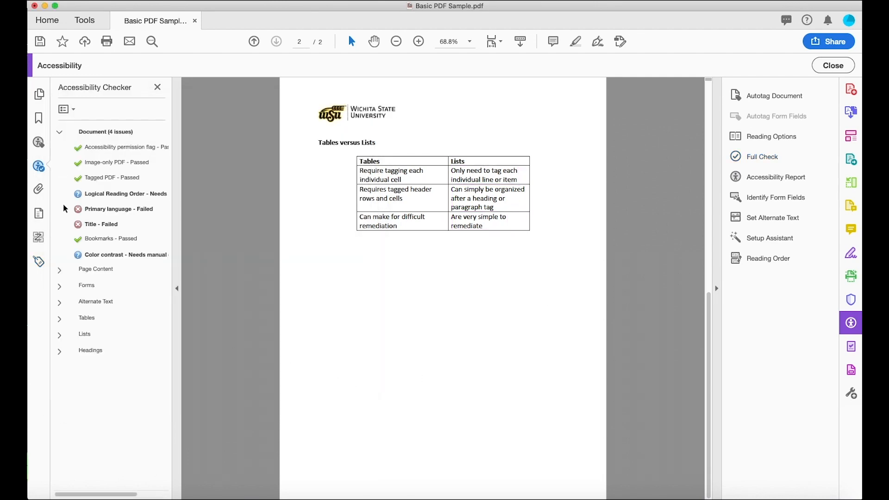
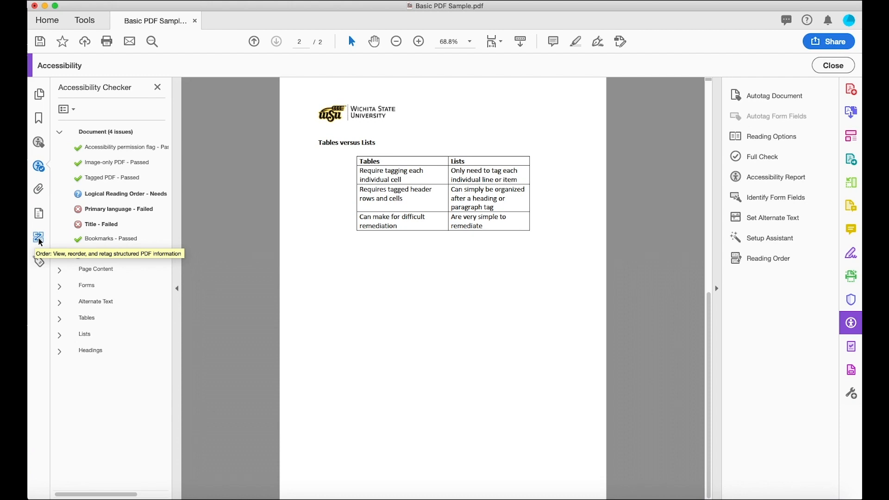
# Step: Display the document's content order and step through page 1's items from the logo image to examine their reading order
pyautogui.click(40, 240)
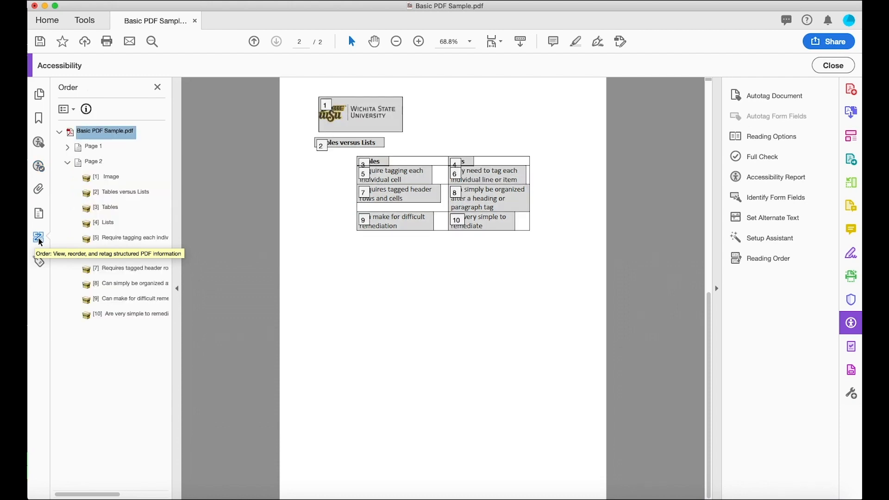
pyautogui.scroll(10, 425, 332)
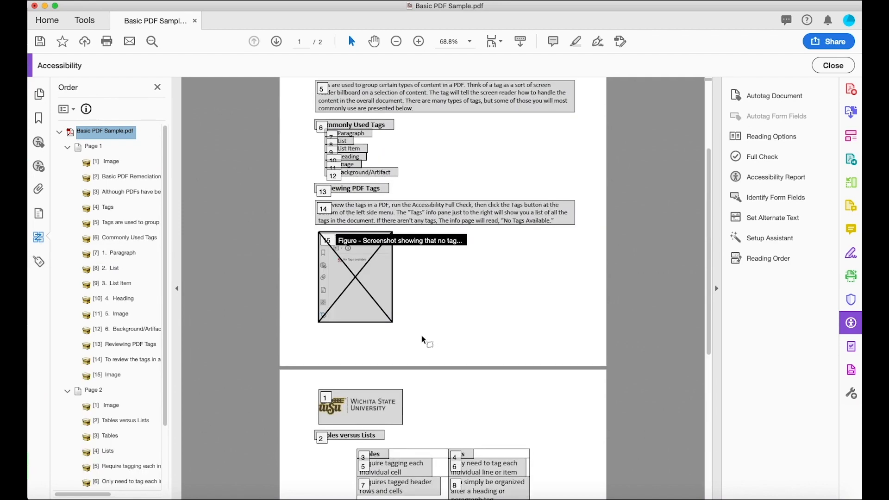
pyautogui.scroll(3, 421, 338)
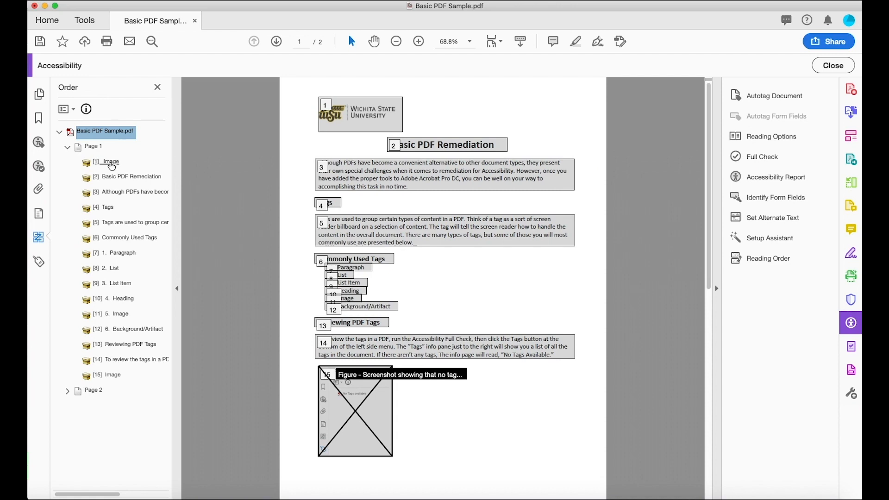
pyautogui.click(111, 163)
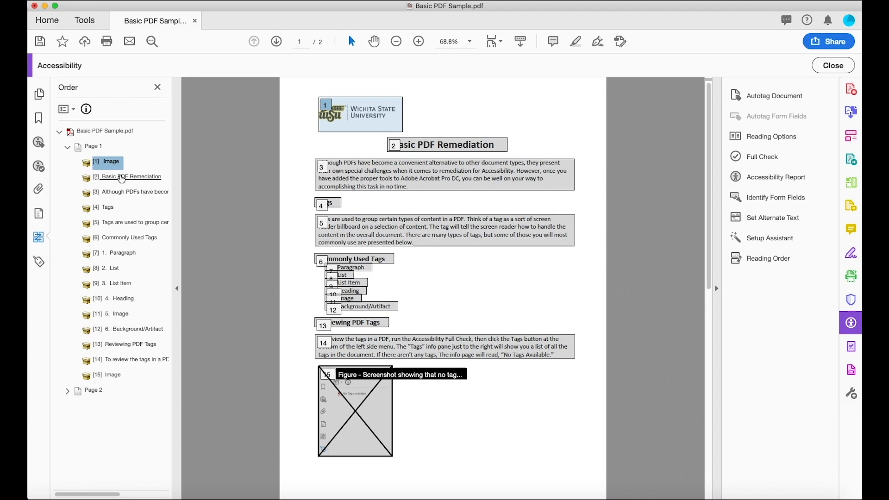
pyautogui.press('Down')
pyautogui.press('Down')
pyautogui.press('Down')
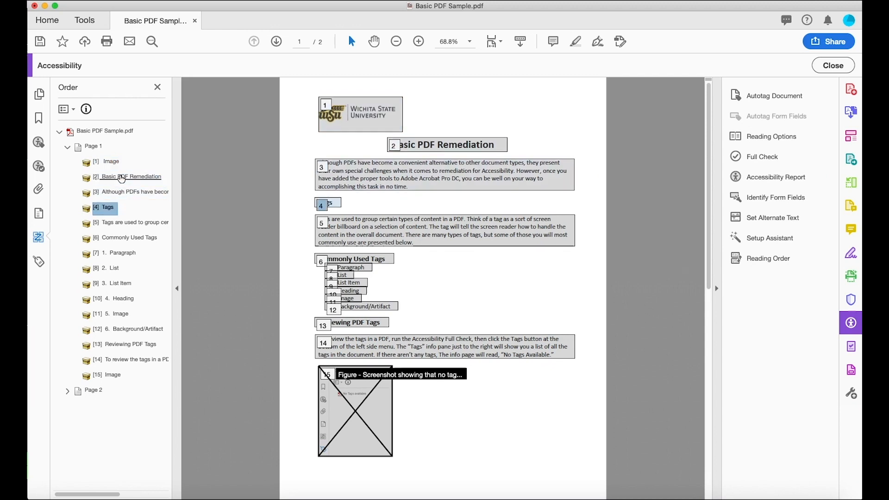
pyautogui.press('Down')
pyautogui.press('Down')
pyautogui.press('Down')
pyautogui.press('Down')
pyautogui.press('Down')
pyautogui.press('Down')
pyautogui.press('Down')
pyautogui.press('Down')
pyautogui.press('Down')
pyautogui.press('Down')
pyautogui.press('Down')
pyautogui.press('Down')
# Step: Step through page 2's content items, from the logo image to "Are very simple to remediate", to examine their reading order
pyautogui.press('Down')
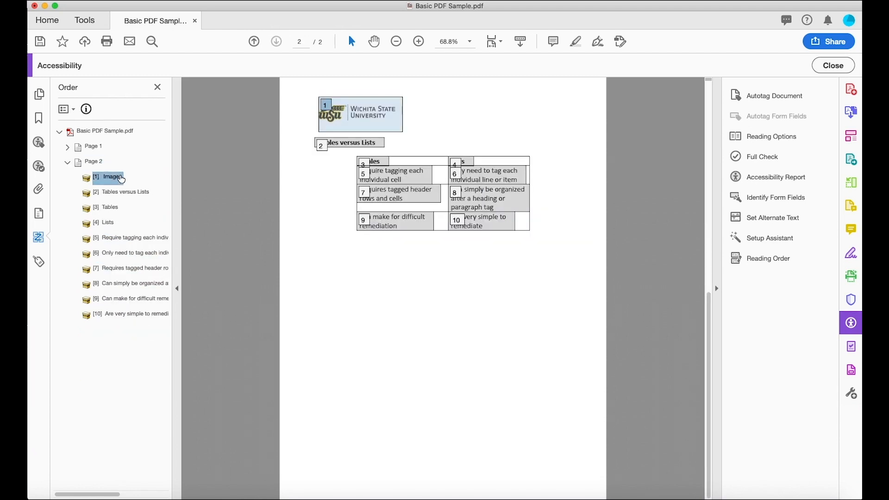
pyautogui.press('Down')
pyautogui.press('Down')
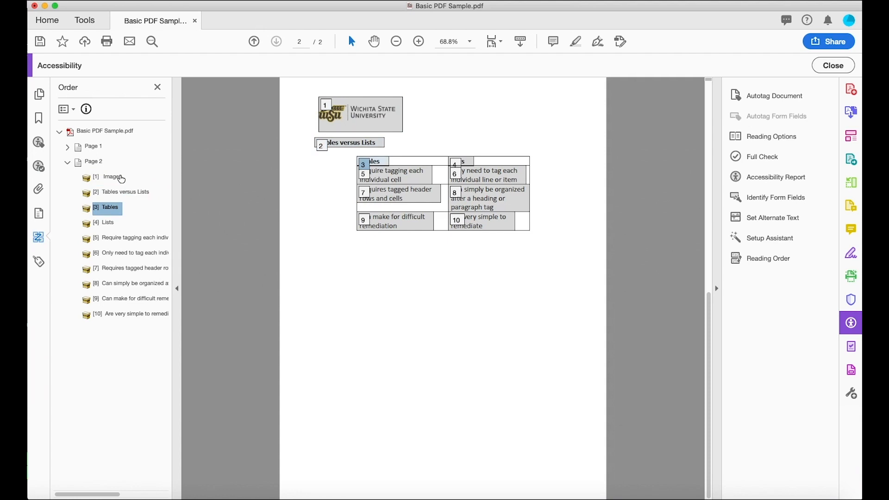
pyautogui.press('Down')
pyautogui.press('Down')
pyautogui.press('Down')
pyautogui.press('Down')
pyautogui.press('Down')
pyautogui.press('Down')
pyautogui.press('Down')
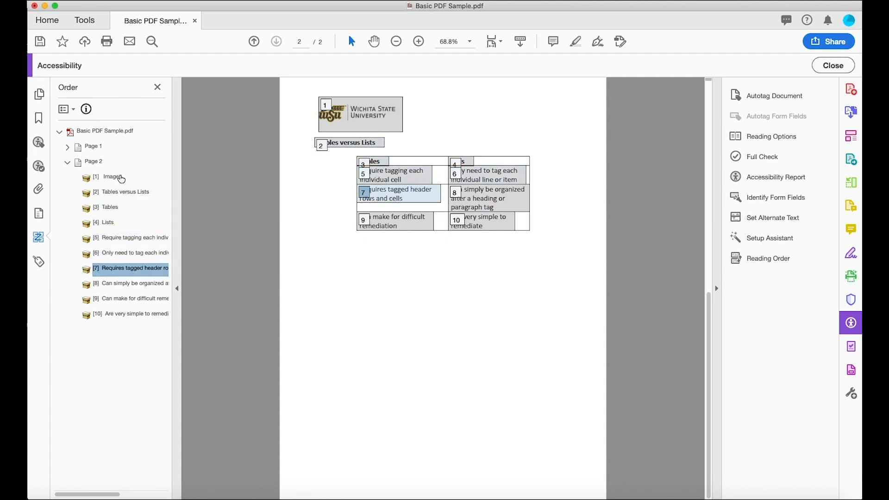
pyautogui.press('Up')
pyautogui.press('Up')
pyautogui.press('Up')
pyautogui.press('Up')
pyautogui.press('Up')
pyautogui.press('Up')
pyautogui.press('Up')
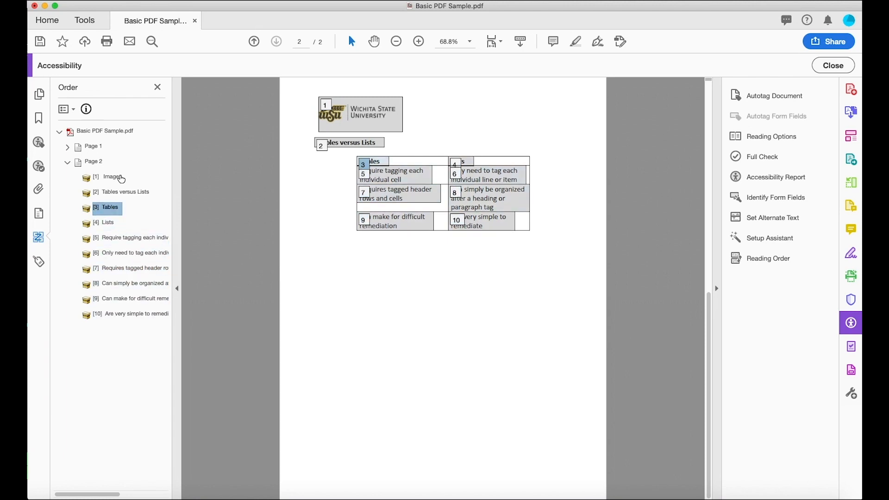
pyautogui.press('Up')
pyautogui.press('Up')
pyautogui.press('Down')
pyautogui.press('Down')
pyautogui.press('Down')
pyautogui.press('Down')
pyautogui.press('Down')
pyautogui.press('Down')
pyautogui.press('Down')
pyautogui.press('Down')
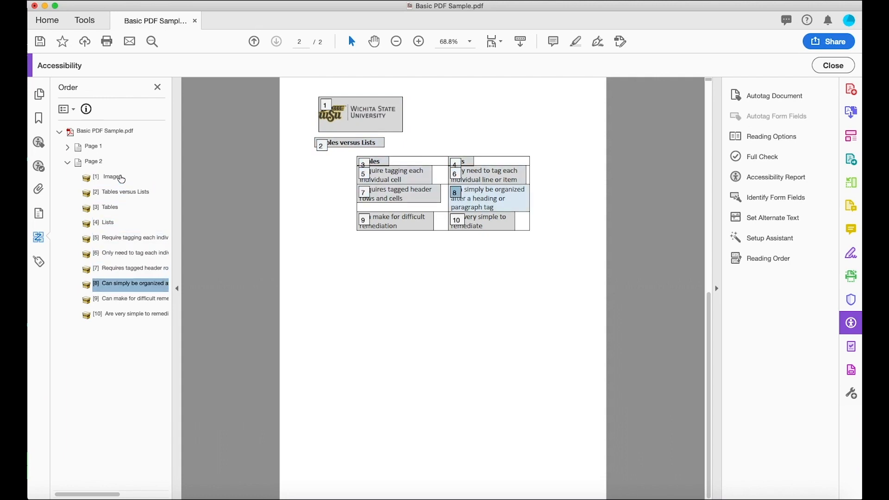
pyautogui.press('Down')
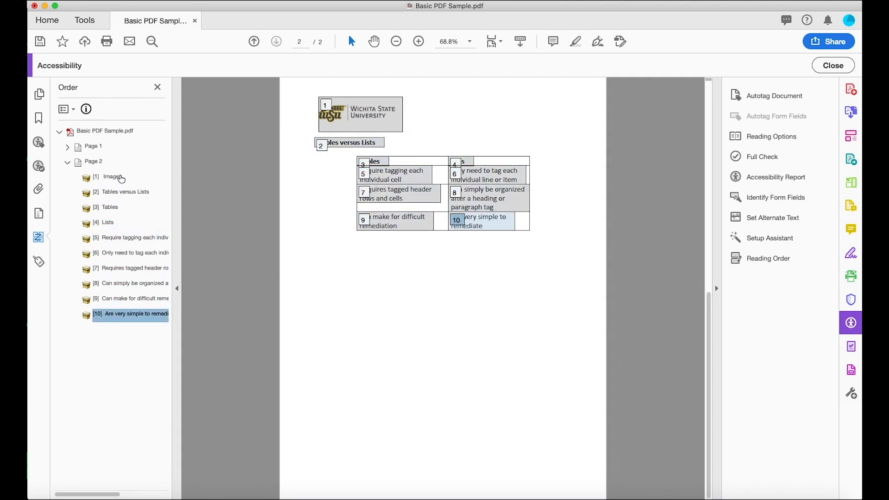
# Step: Step back through page 2's content items from the last one to "Tables" and examine the reading order around it
pyautogui.press('Up')
pyautogui.press('Up')
pyautogui.press('Up')
pyautogui.press('Up')
pyautogui.press('Up')
pyautogui.press('Up')
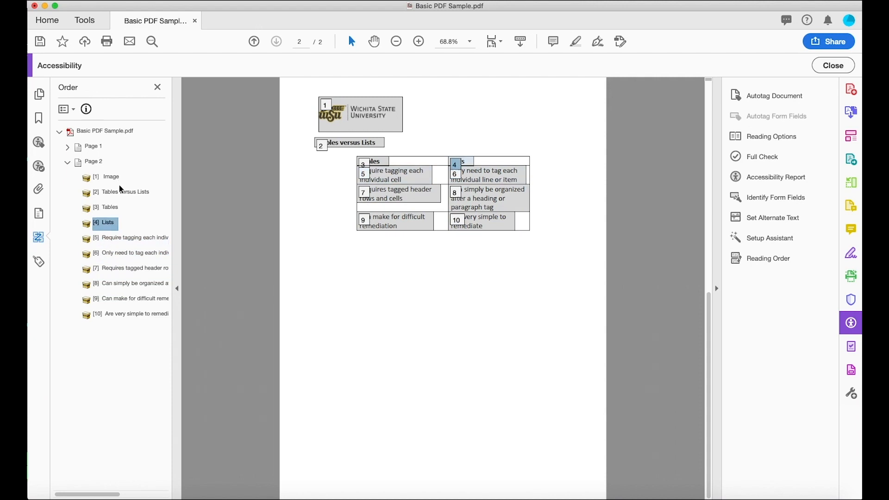
pyautogui.press('Up')
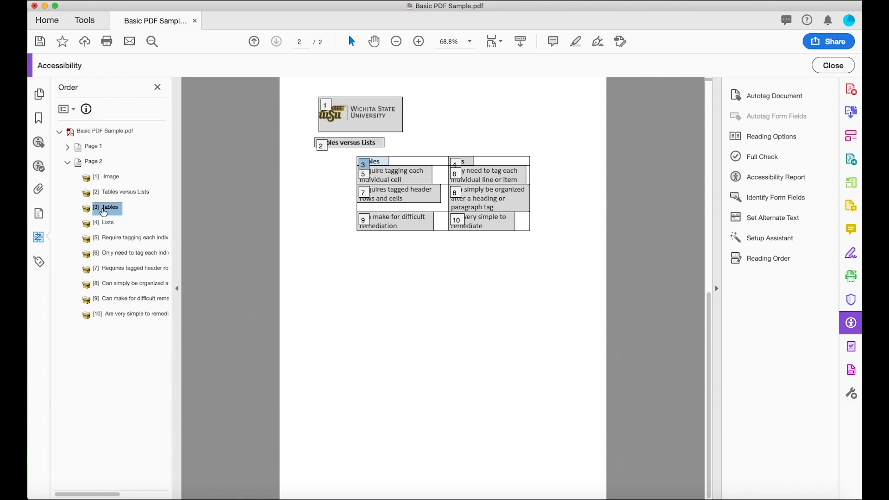
pyautogui.press('Down')
pyautogui.press('Down')
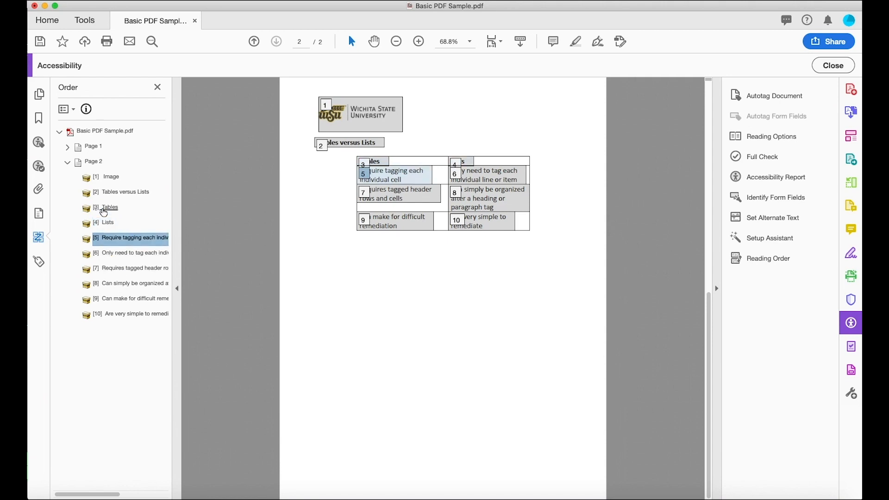
pyautogui.press('Up')
pyautogui.press('Up')
# Step: Move "Require tagging each individual cell" directly after "Tables" in page 2's content order and check both items
pyautogui.moveTo(104, 212)
pyautogui.mouseDown()
pyautogui.moveTo(110, 239)
pyautogui.moveTo(109, 215)
pyautogui.mouseUp()
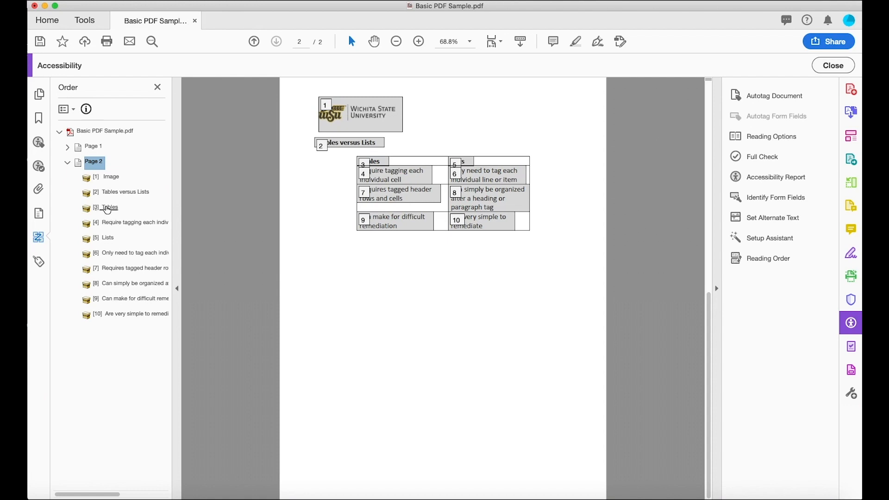
pyautogui.click(109, 213)
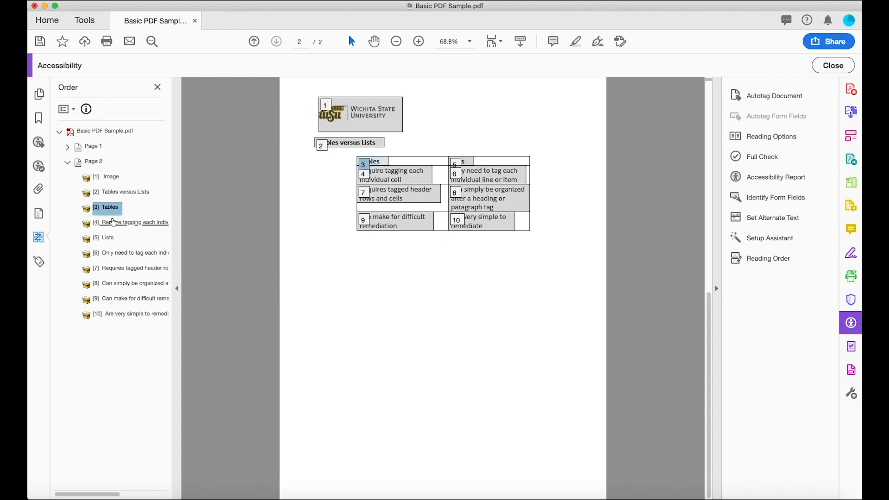
pyautogui.click(113, 222)
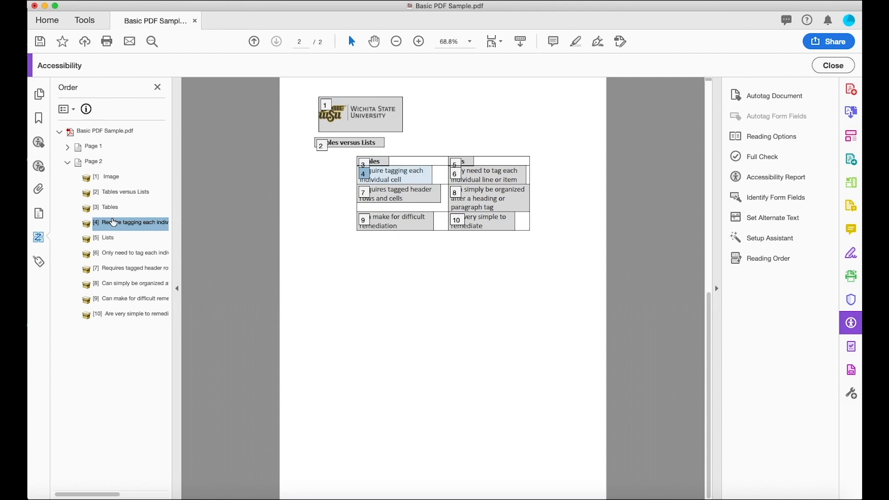
# Step: Move "Requires tagged header rows and cells" and "Can make for difficult remediation" ahead of "Lists" in page 2's content order
pyautogui.moveTo(116, 270); pyautogui.dragTo(114, 235)
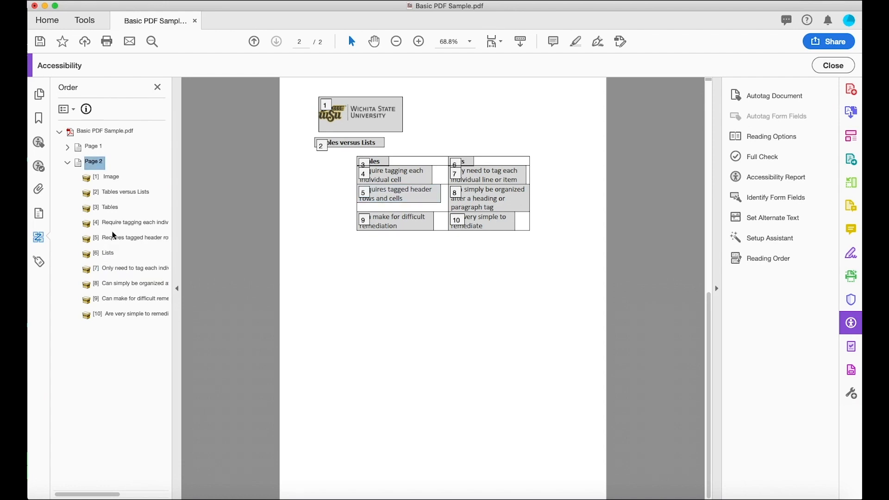
pyautogui.moveTo(106, 208); pyautogui.dragTo(160, 230)
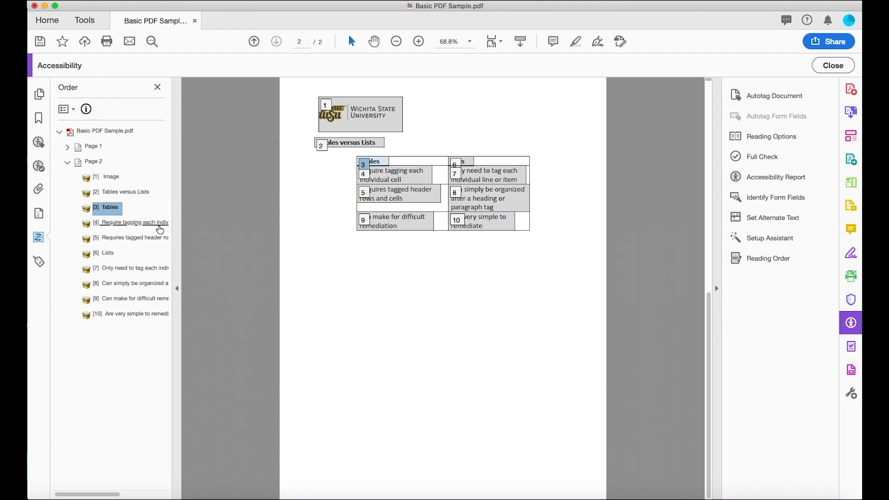
pyautogui.press('Down')
pyautogui.press('Down')
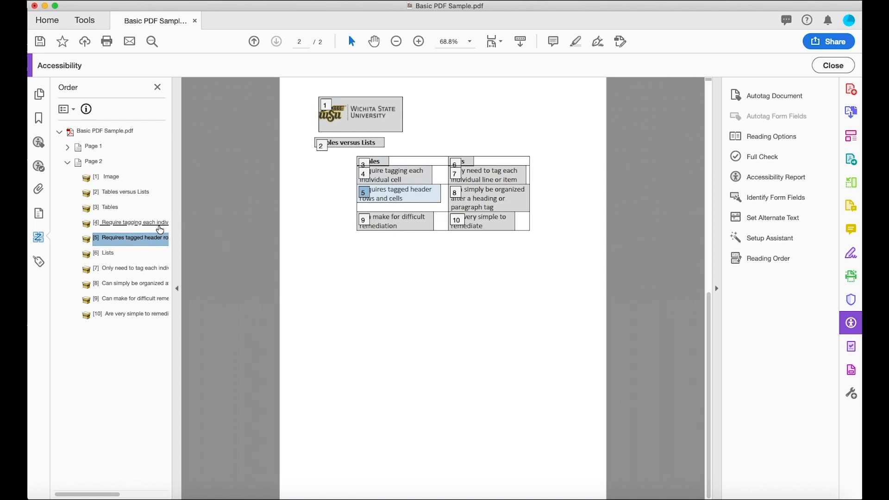
pyautogui.moveTo(159, 230); pyautogui.dragTo(131, 246)
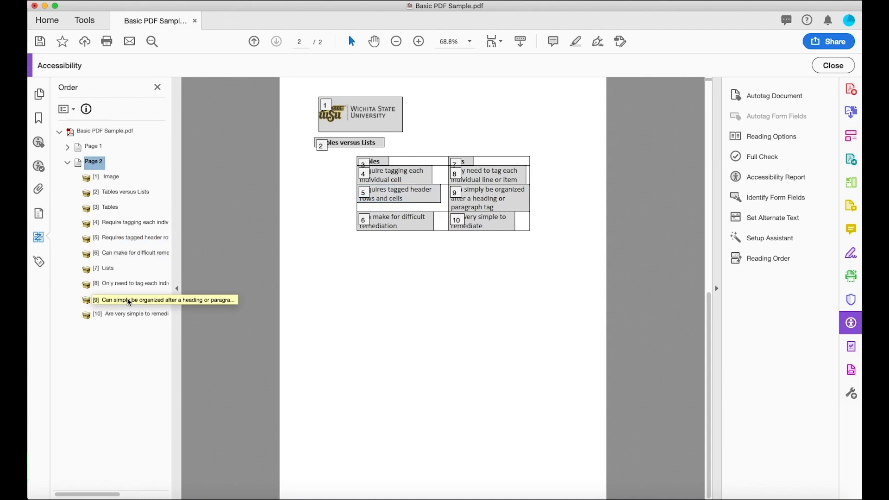
# Step: Step through page 2's rearranged content items down to "Are very simple to remediate" to verify their reading order
pyautogui.press('Down')
pyautogui.press('Down')
pyautogui.press('Down')
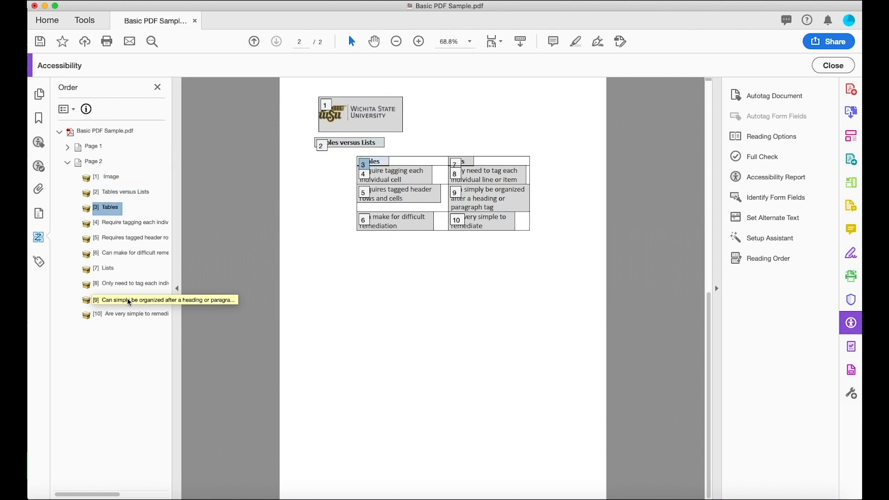
pyautogui.press('Down')
pyautogui.press('Down')
pyautogui.press('Down')
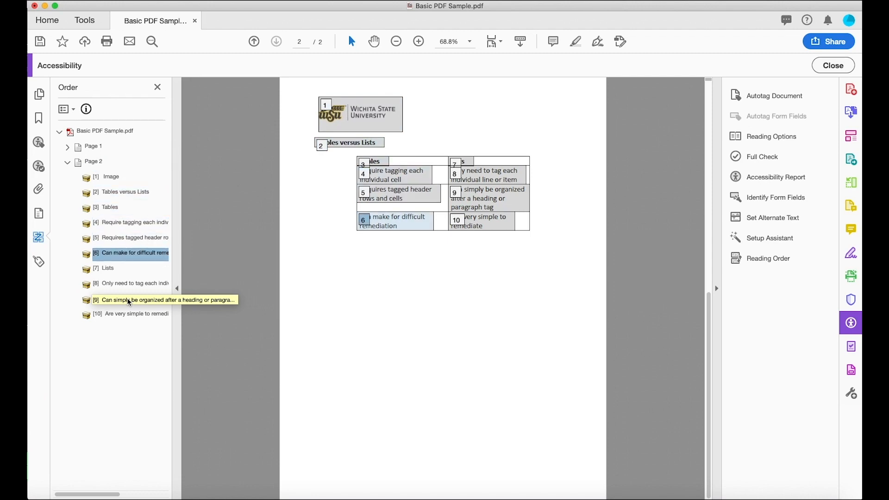
pyautogui.press('Down')
pyautogui.press('Down')
pyautogui.press('Down')
pyautogui.press('Down')
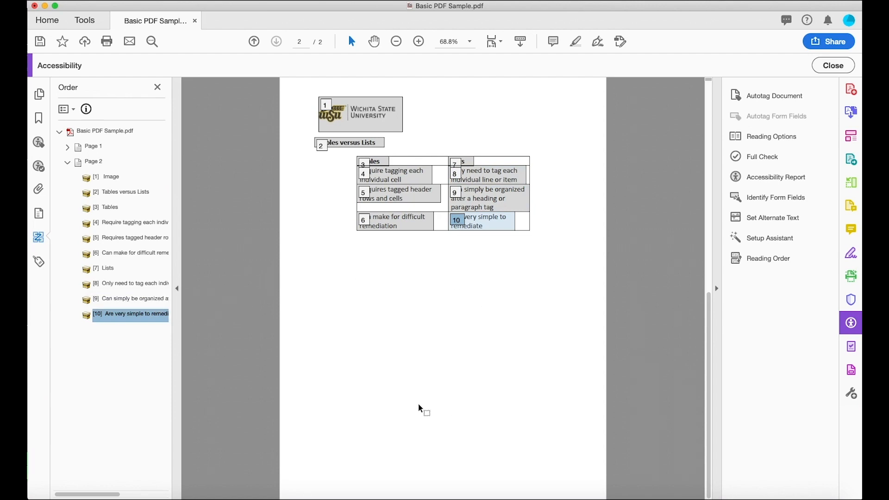
# Step: Rerun the accessibility Full Check and mark the Logical Reading Order rule as passed
pyautogui.click(766, 157)
pyautogui.click(337, 377)
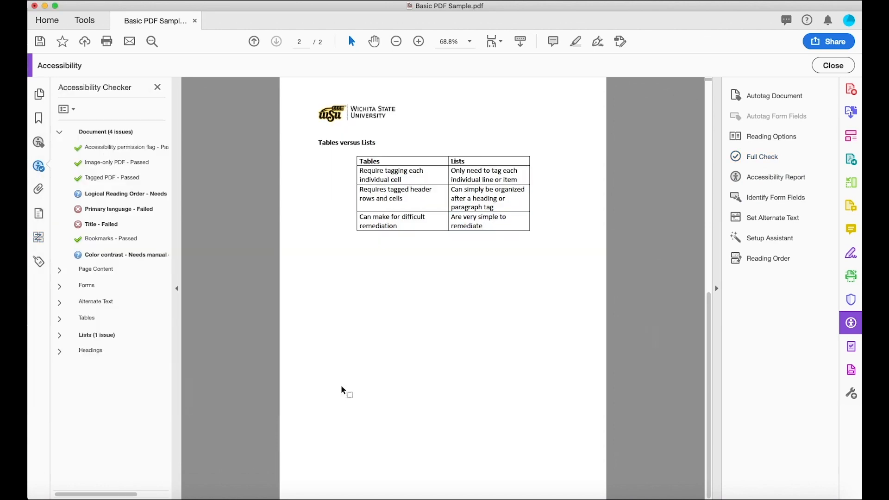
pyautogui.rightClick(102, 199)
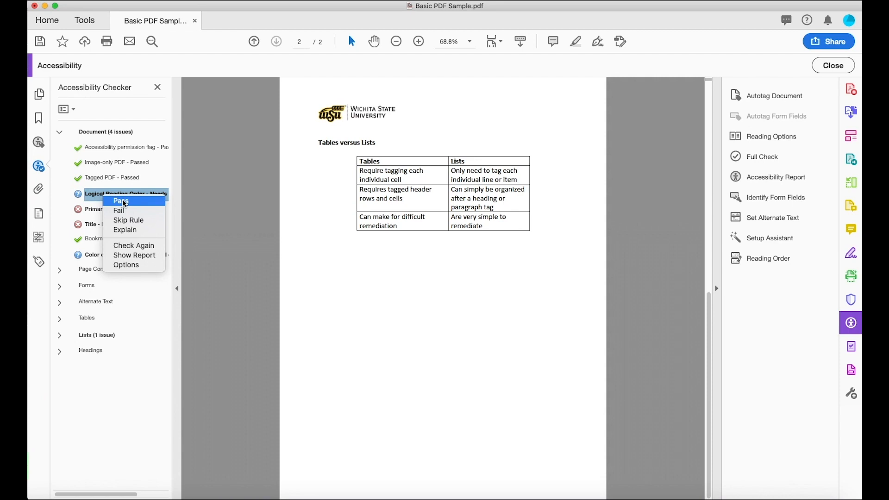
pyautogui.click(124, 202)
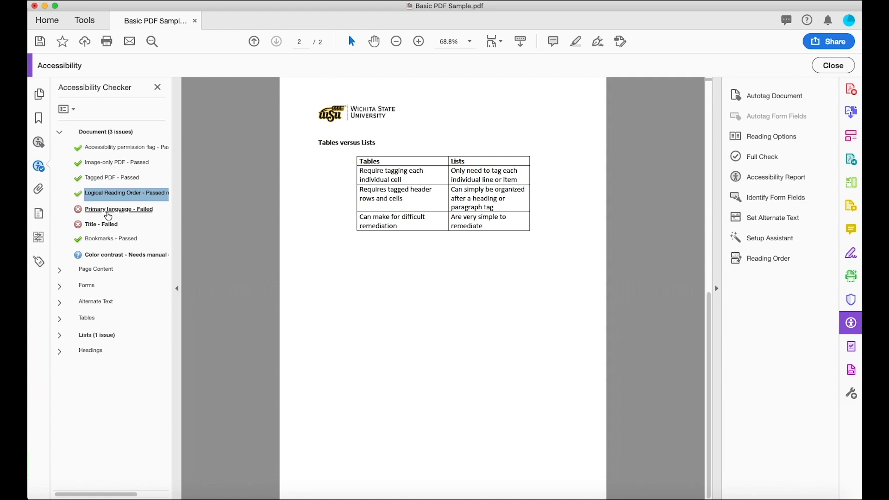
# Step: Fix the Primary language issue with English as the reading language, and apply the automatic fix to the Title issue
pyautogui.rightClick(108, 215)
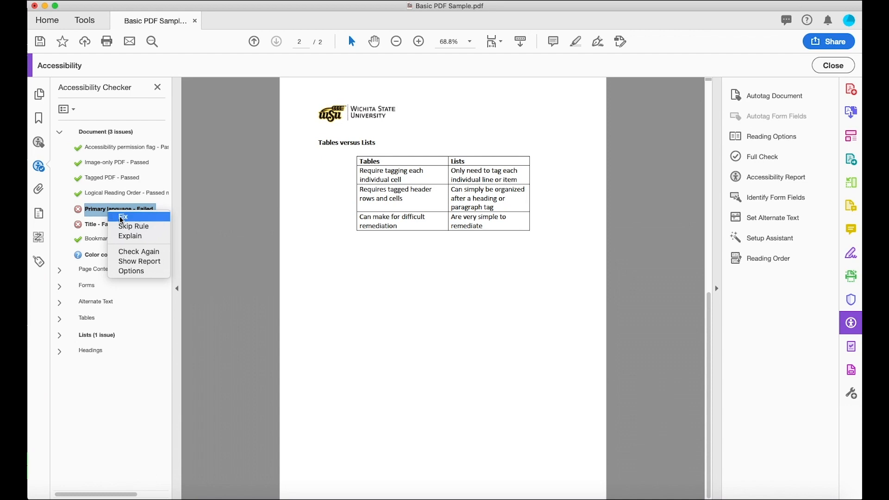
pyautogui.click(120, 217)
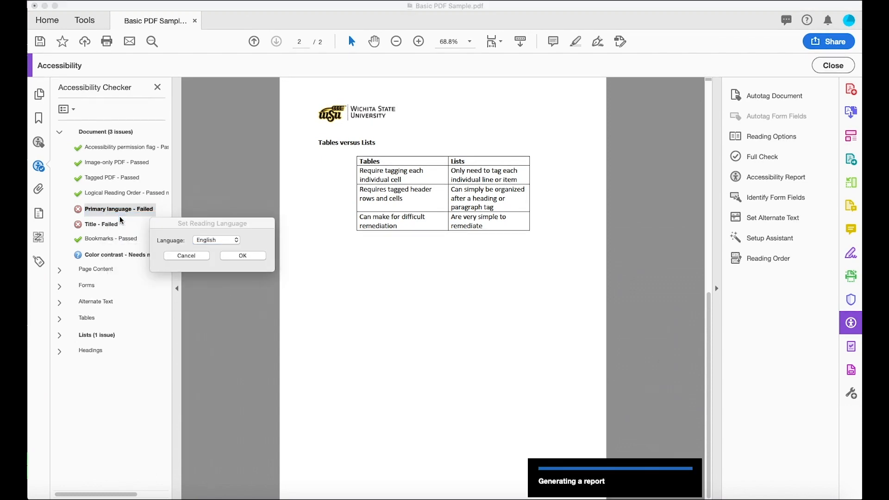
pyautogui.click(243, 256)
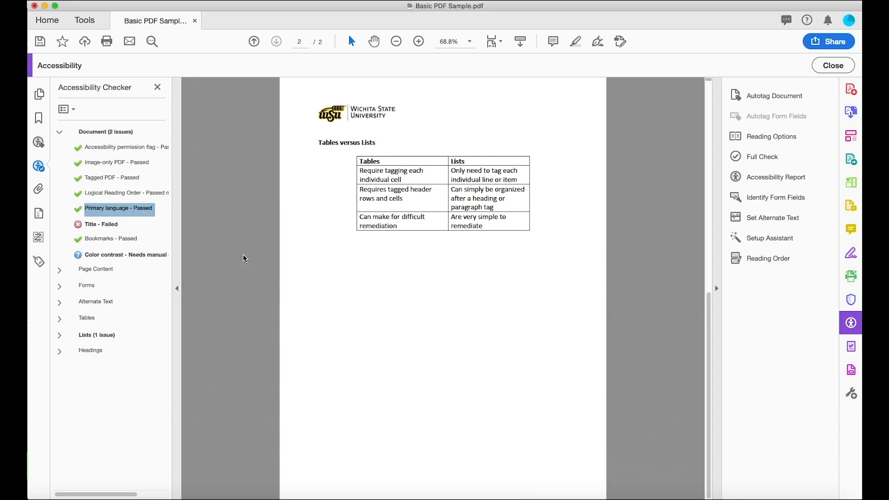
pyautogui.rightClick(103, 225)
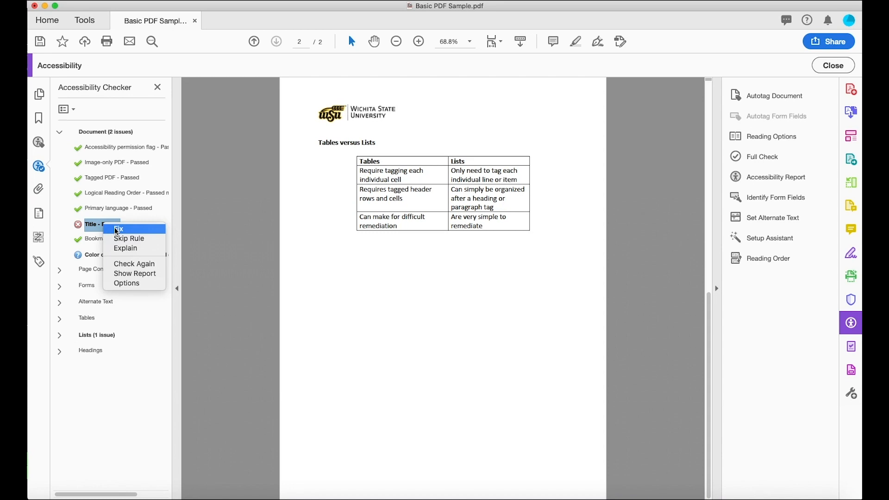
pyautogui.click(117, 229)
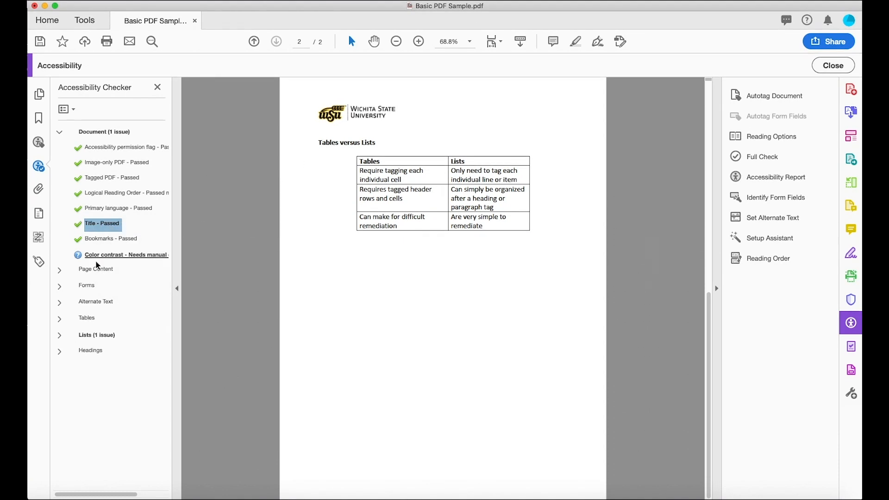
# Step: Review both pages' colors, then use Colour Contrast Analyser to sample the "Lists" heading text as foreground and the white page as background
pyautogui.scroll(10, 399, 283)
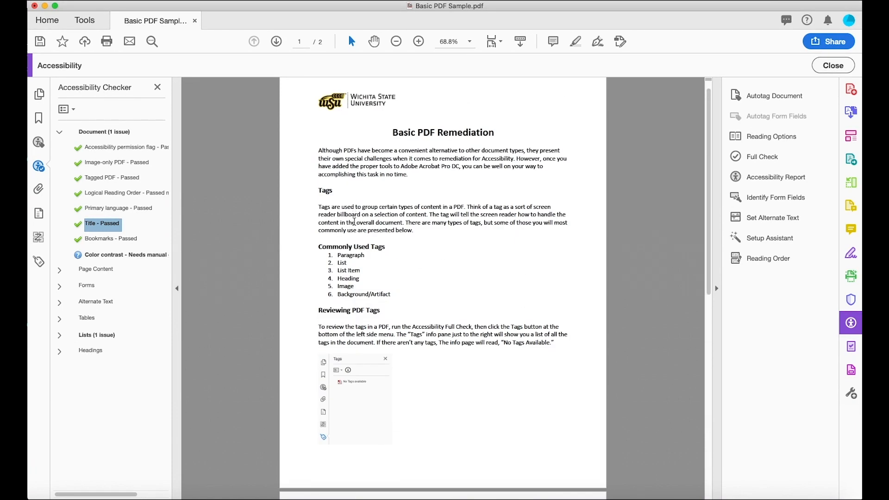
pyautogui.scroll(-10, 400, 285)
pyautogui.scroll(-1, 359, 280)
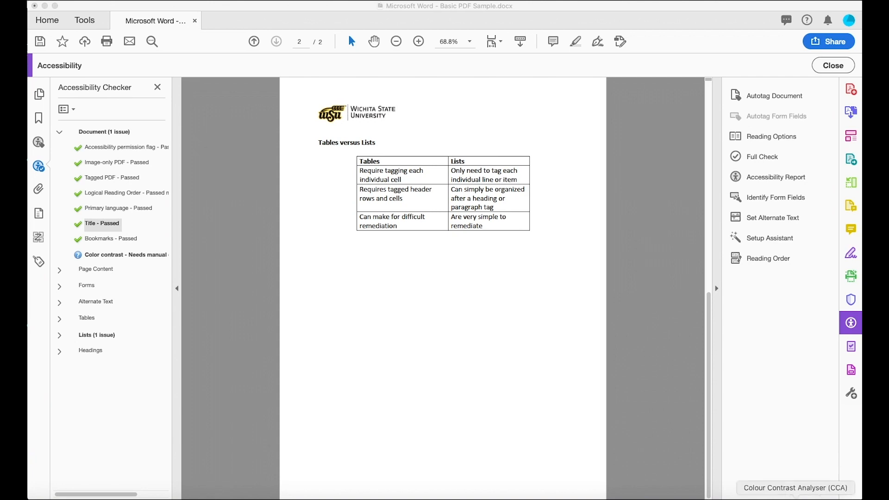
pyautogui.click(796, 494)
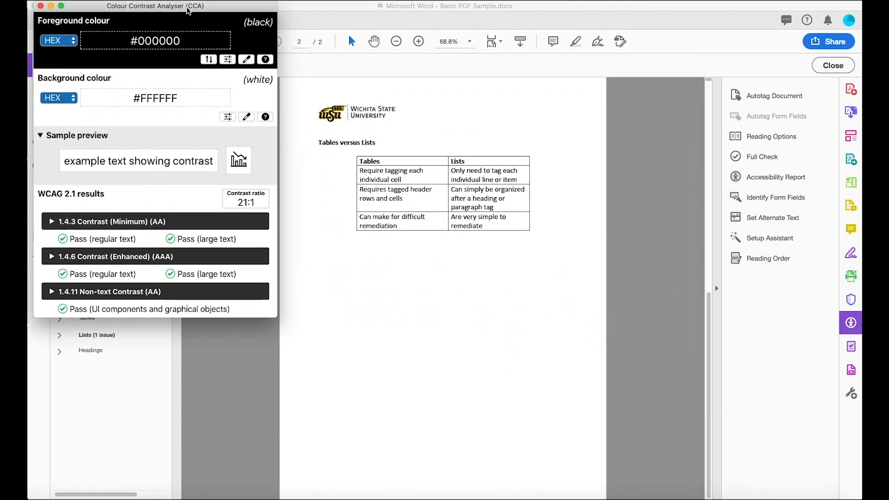
pyautogui.moveTo(187, 10); pyautogui.dragTo(749, 7)
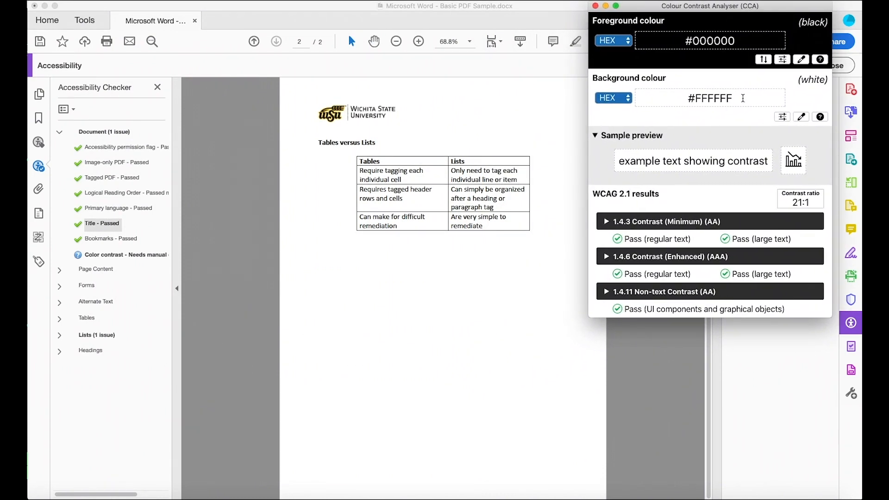
pyautogui.click(802, 60)
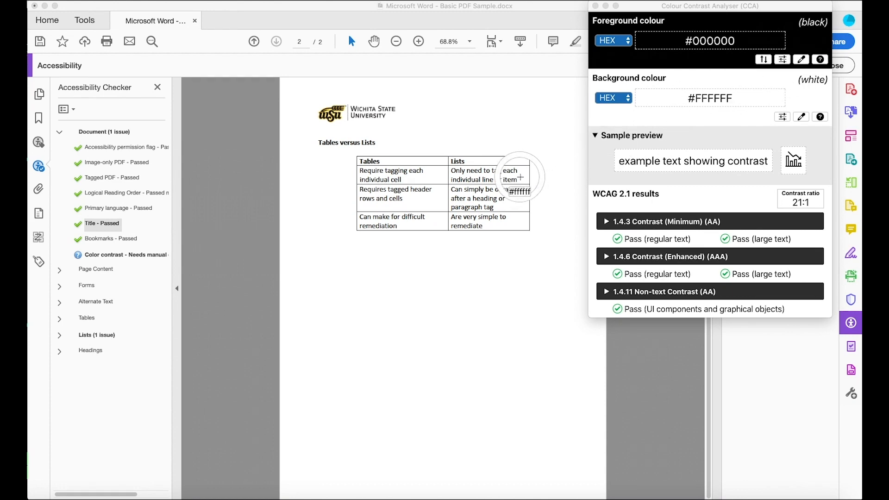
pyautogui.click(456, 162)
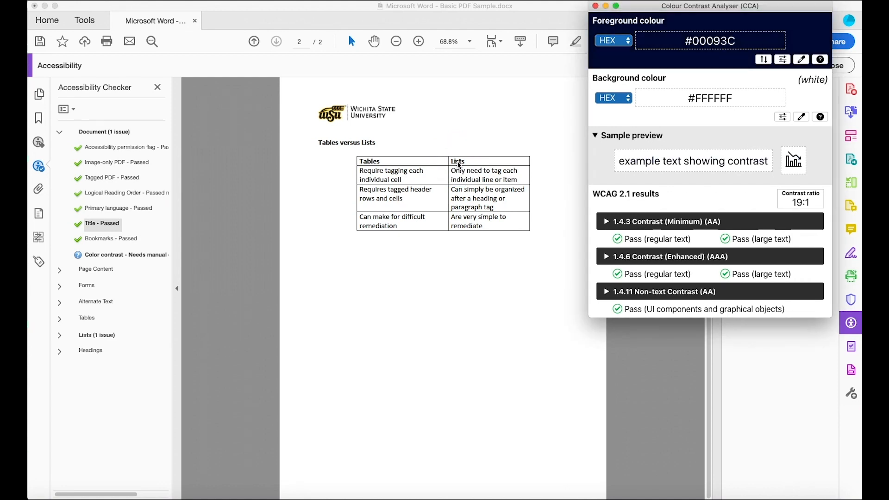
pyautogui.click(801, 118)
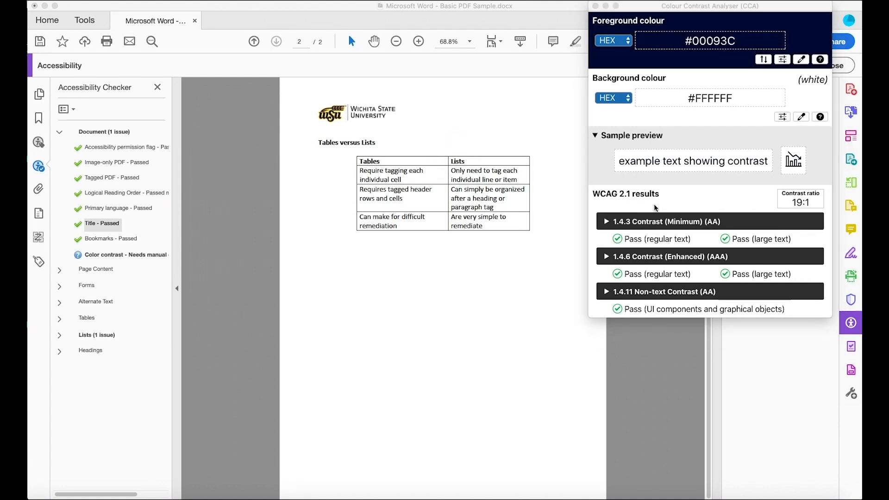
pyautogui.click(510, 263)
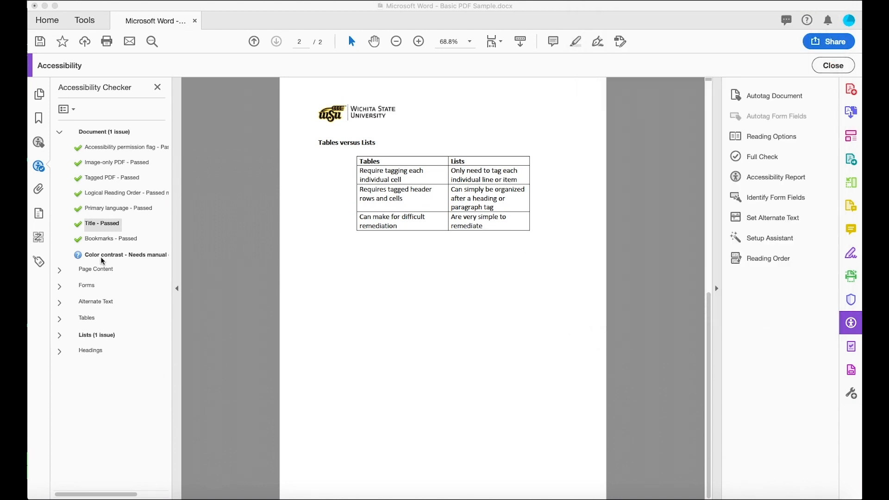
# Step: Mark the Color contrast rule as passed in the accessibility check results
pyautogui.rightClick(103, 253)
pyautogui.click(109, 260)
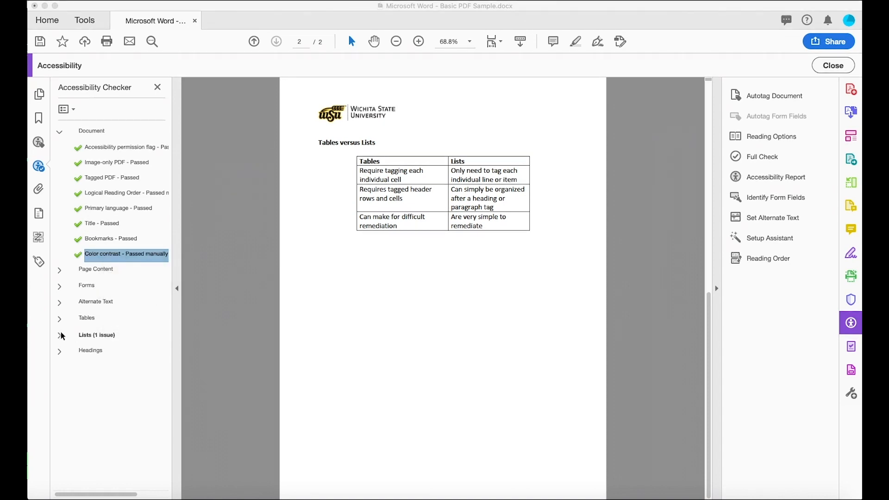
# Step: Expand the Lists category and its List items issue, and inspect Elements 1 to 3 to locate the flagged content
pyautogui.click(60, 335)
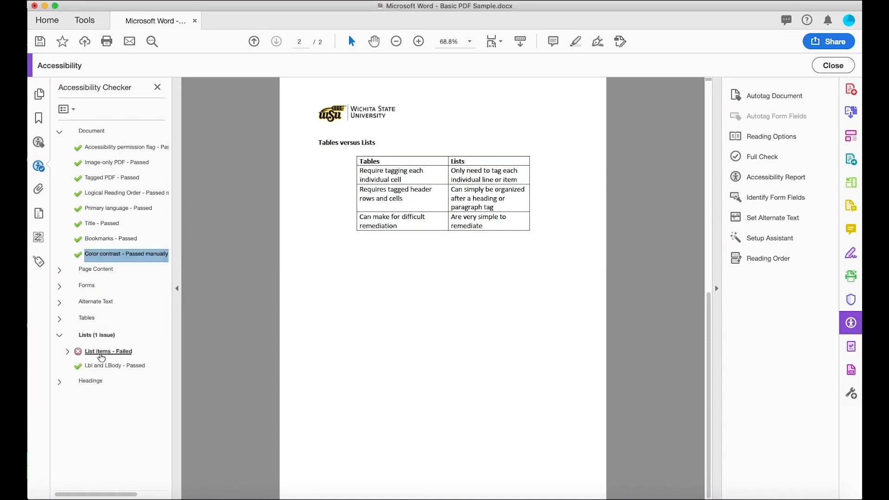
pyautogui.click(67, 350)
pyautogui.click(105, 367)
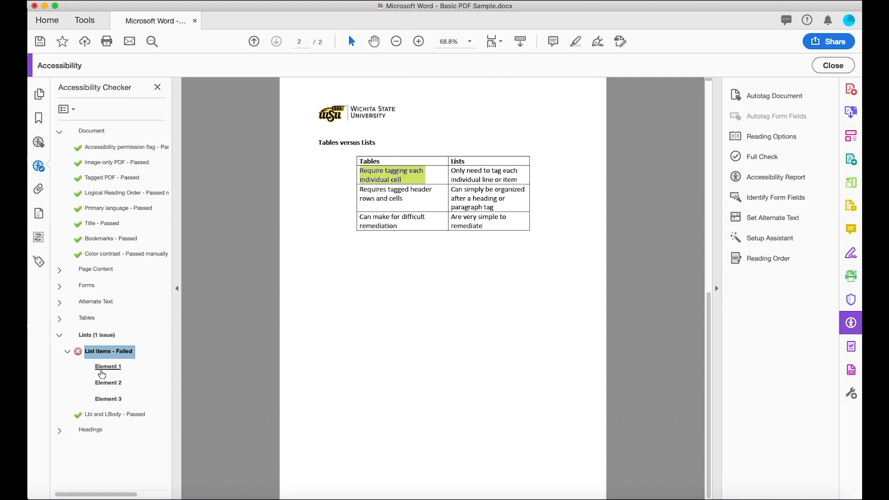
pyautogui.click(105, 383)
pyautogui.click(109, 400)
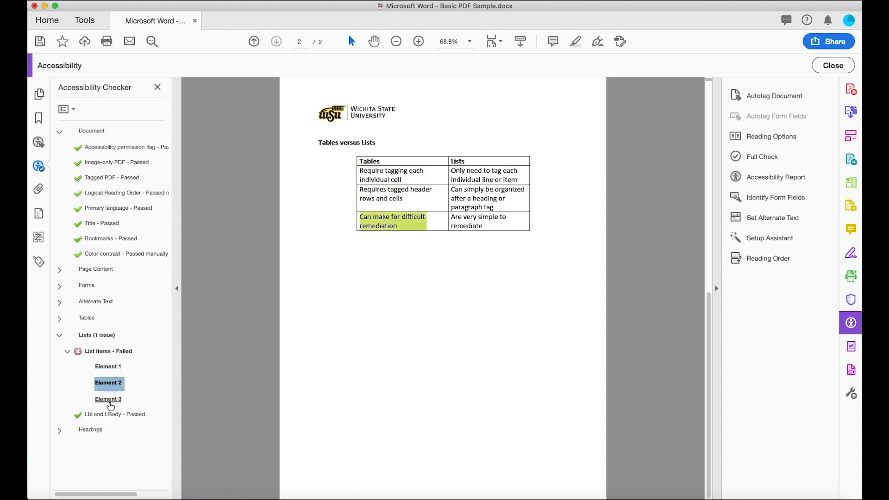
# Step: Nest the three loose LI tags for the Tables column's items inside the empty L tag above them, and check the structure of the last L tag
pyautogui.click(39, 261)
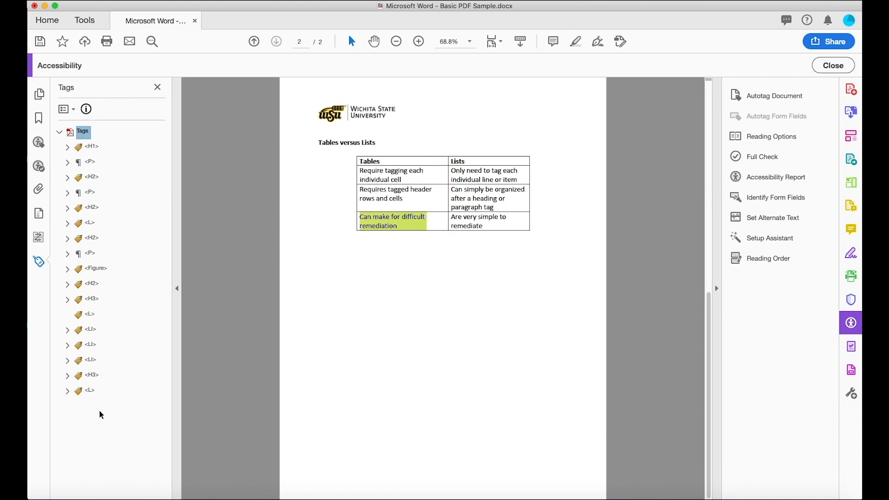
pyautogui.click(112, 329)
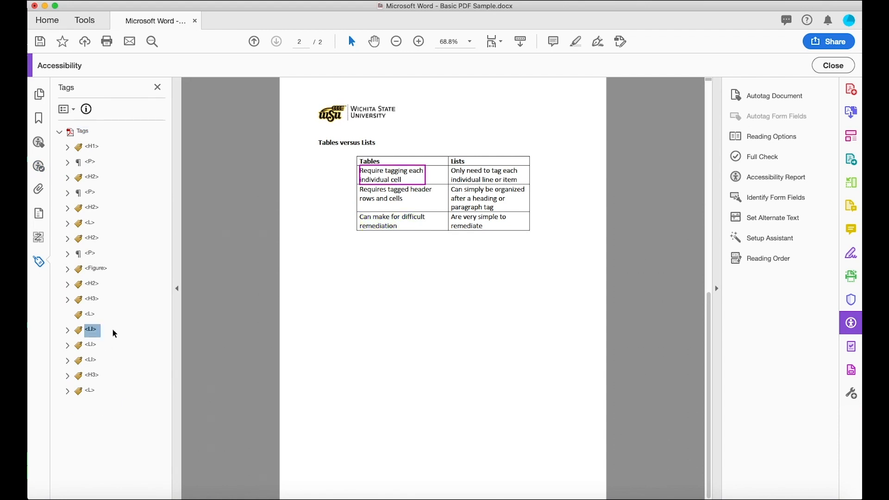
pyautogui.press('Down')
pyautogui.press('Down')
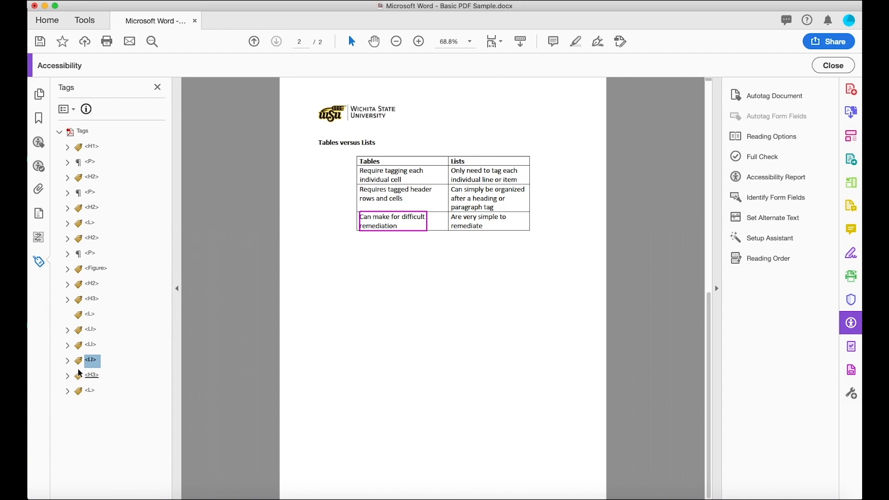
pyautogui.click(89, 331)
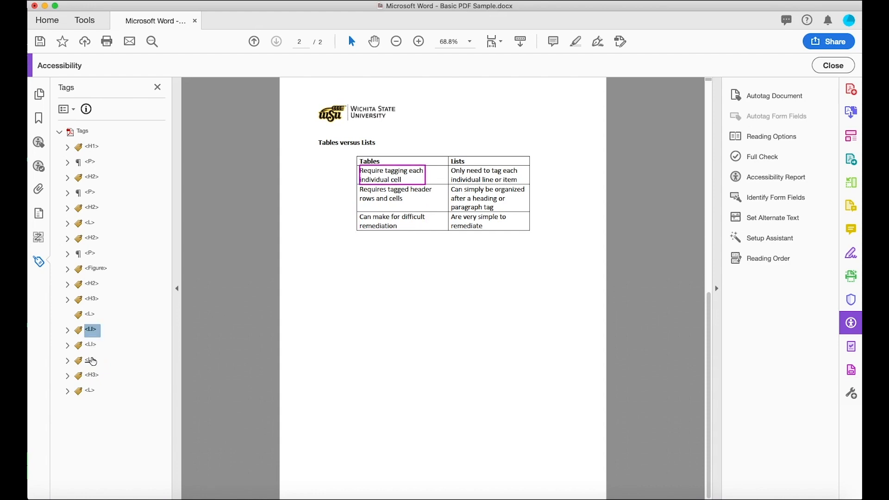
pyautogui.keyDown('shift'); pyautogui.click(92, 361); pyautogui.keyUp('shift')
pyautogui.moveTo(96, 337); pyautogui.dragTo(92, 323)
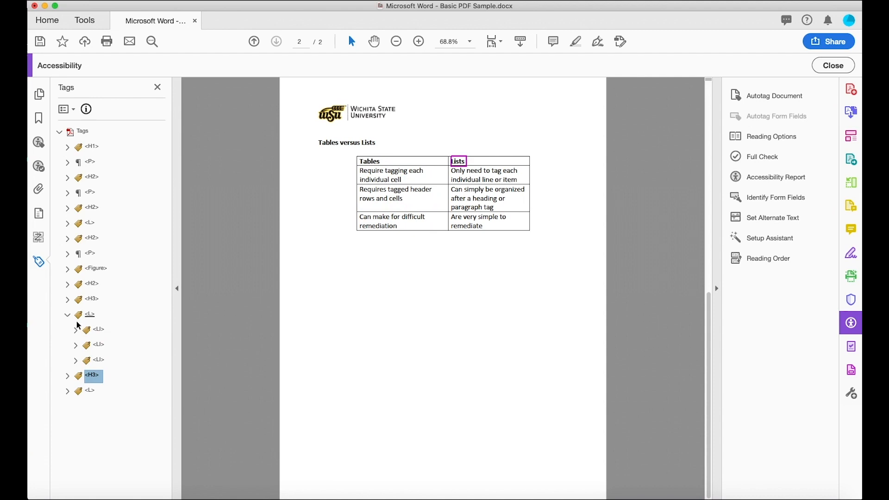
pyautogui.click(68, 316)
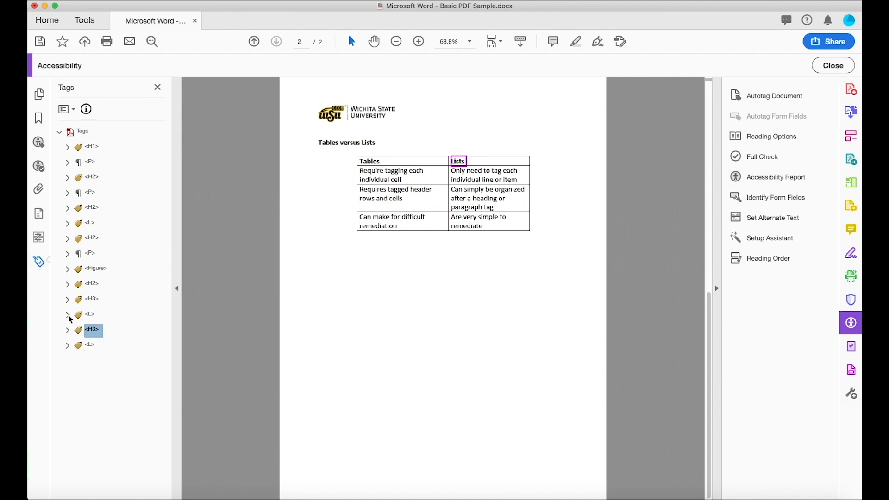
pyautogui.click(66, 346)
pyautogui.click(67, 347)
# Step: Rerun the accessibility Full Check, review the list results, and collapse the Lists and Document categories
pyautogui.click(759, 157)
pyautogui.click(330, 376)
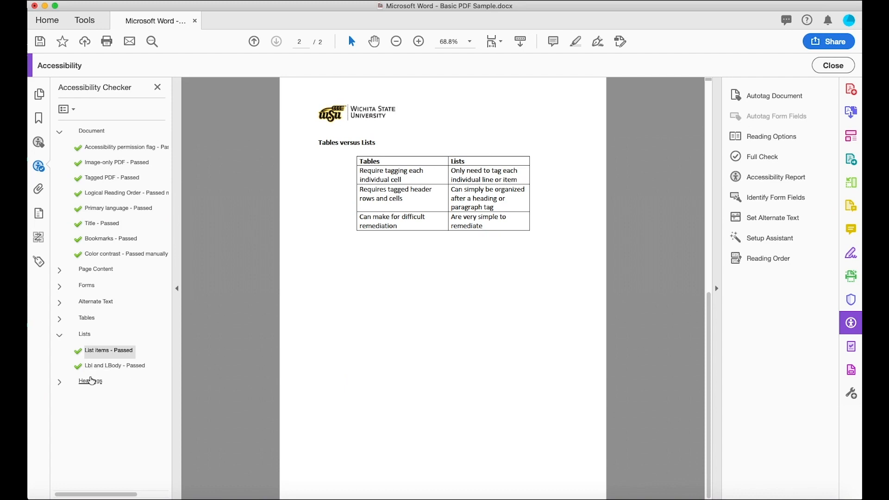
pyautogui.click(59, 335)
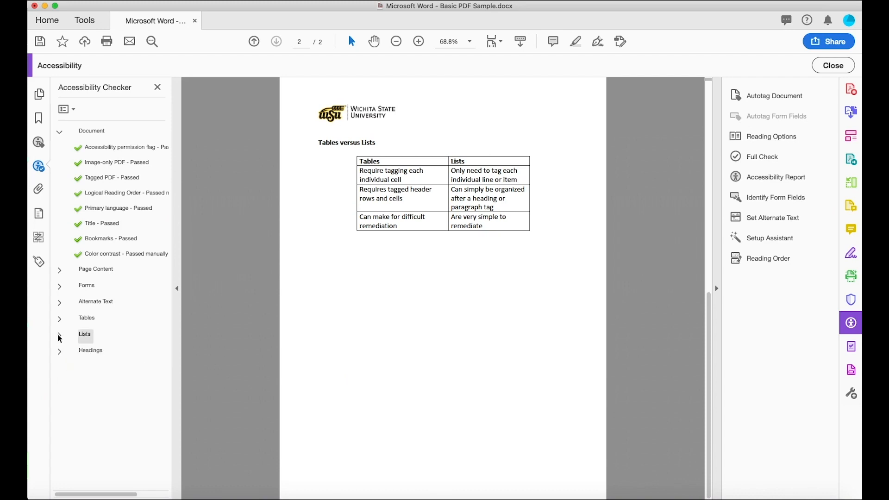
pyautogui.click(60, 132)
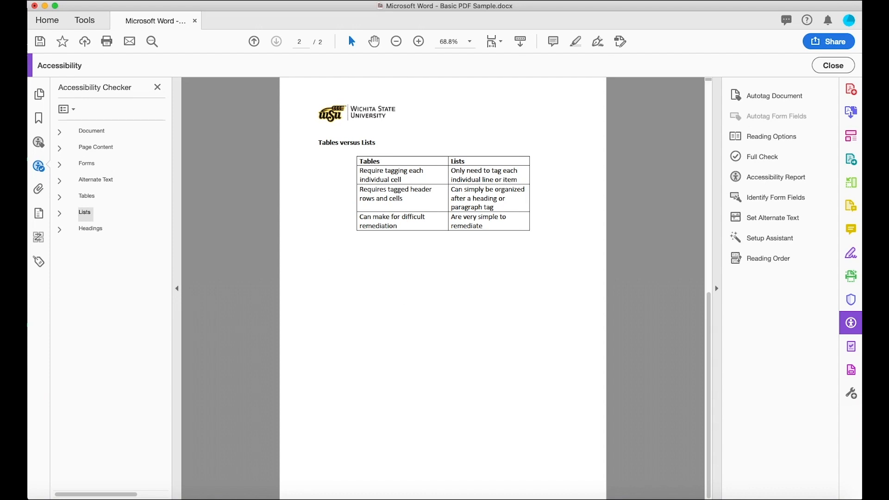
# Step: Save the remediated PDF and return to the first page
pyautogui.press('super+s')
pyautogui.scroll(10, 271, 257)
pyautogui.scroll(3, 271, 256)
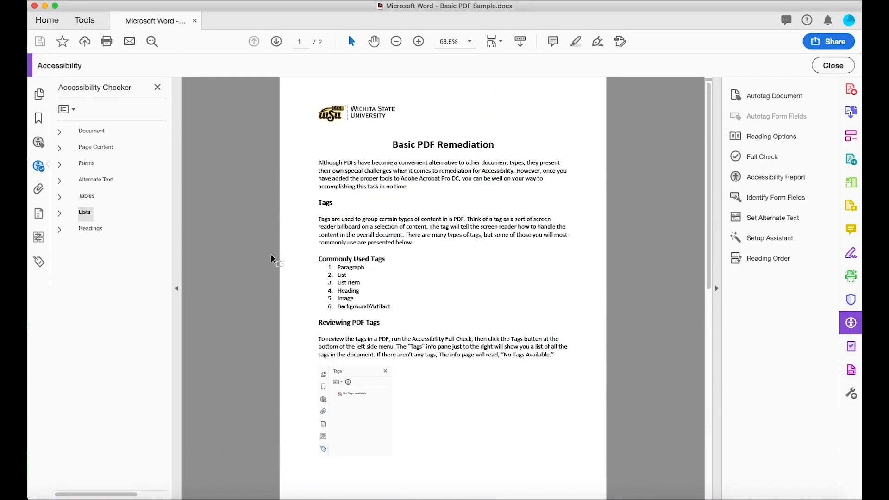